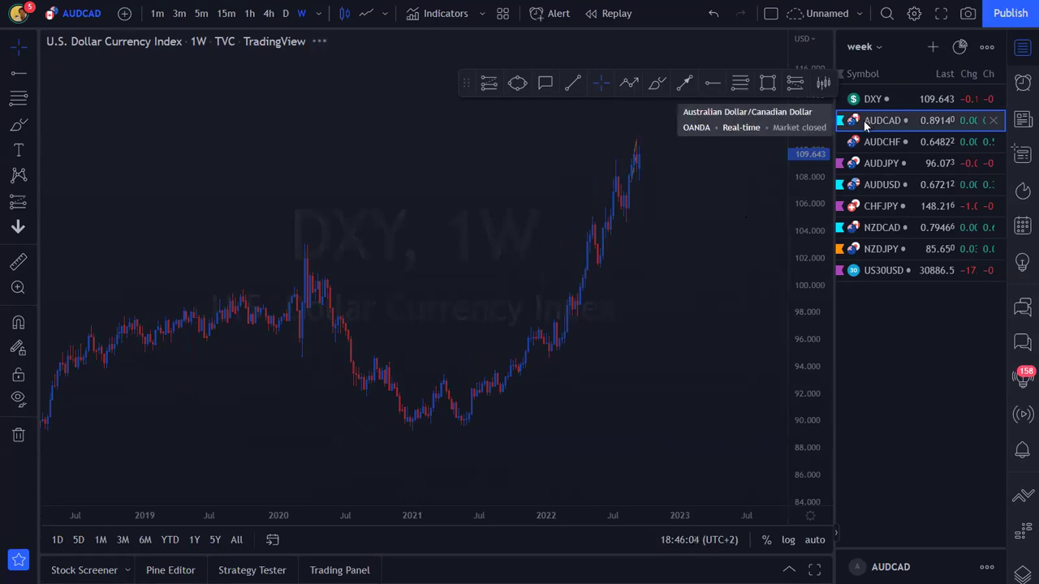
Open the weekly AUDCAD chart from the watchlist and frame its price swings from 2018 to the latest candles
{"action": "left_click_drag", "start_coordinate": [825, 213], "coordinate": [823, 249]}
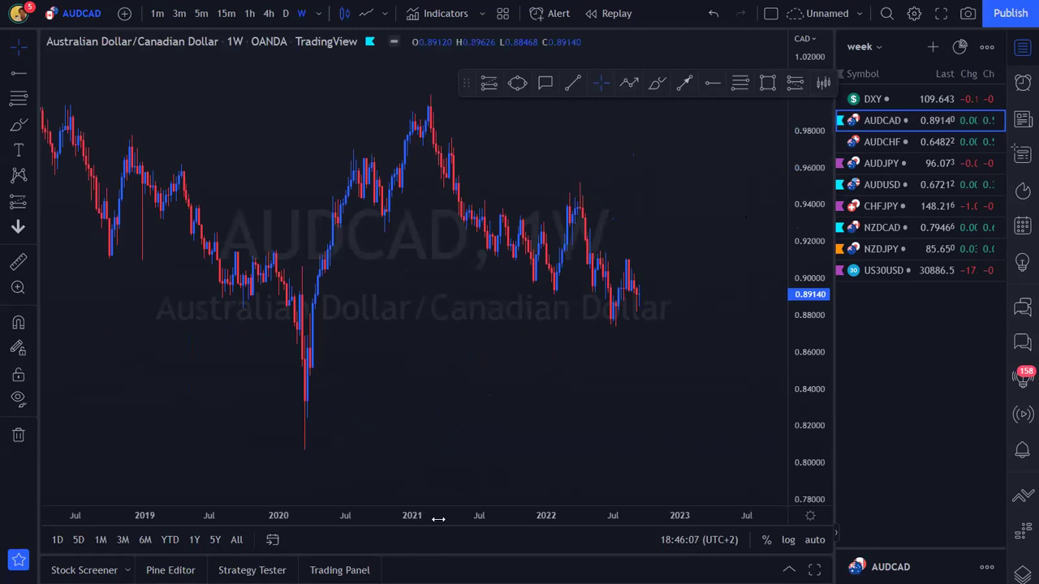
{"action": "scroll", "coordinate": [467, 518], "scroll_direction": "down", "scroll_amount": 1}
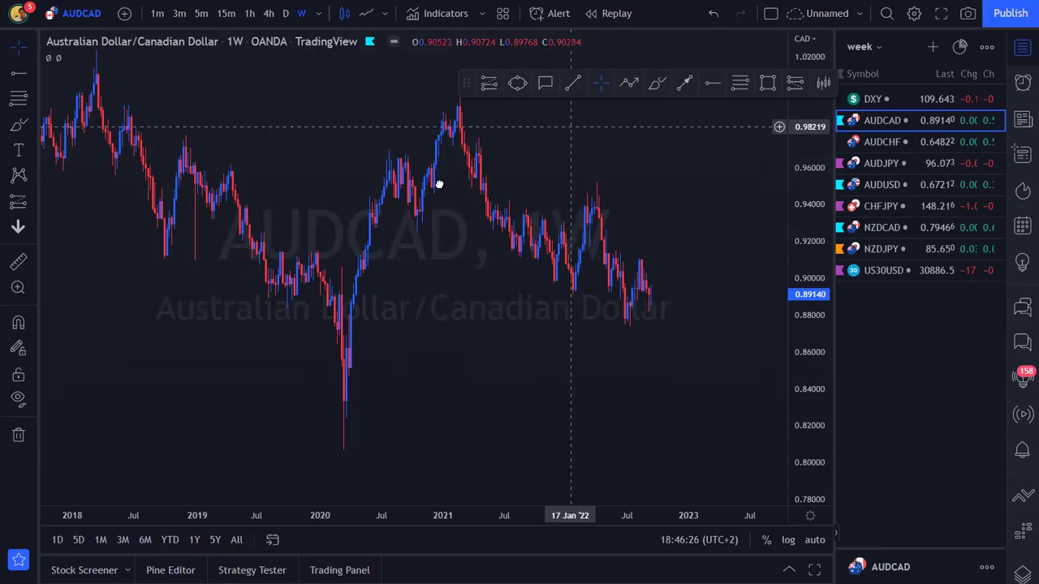
{"action": "left_click_drag", "start_coordinate": [439, 185], "coordinate": [366, 173]}
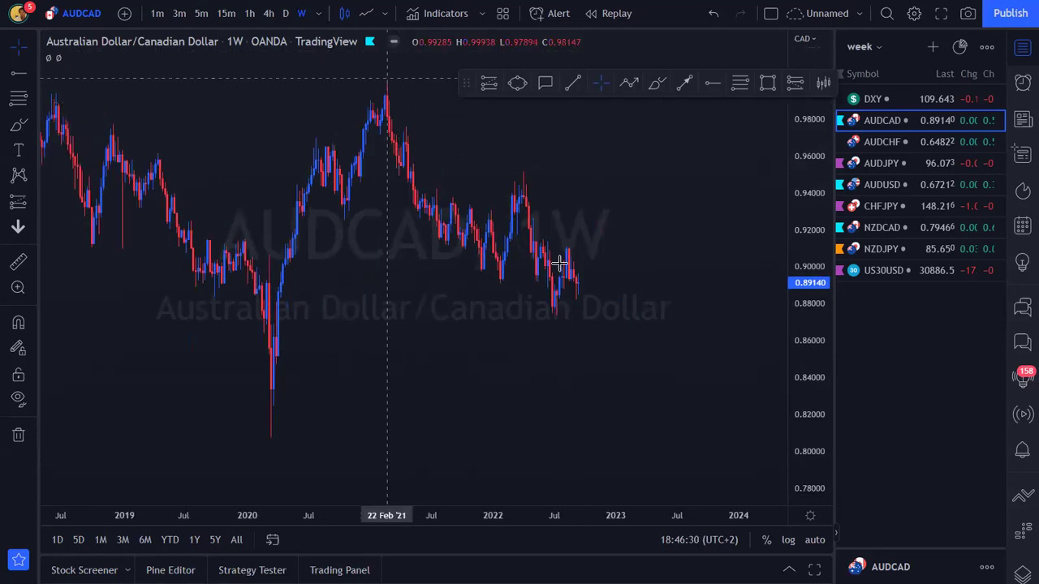
{"action": "left_click_drag", "start_coordinate": [524, 170], "coordinate": [564, 184]}
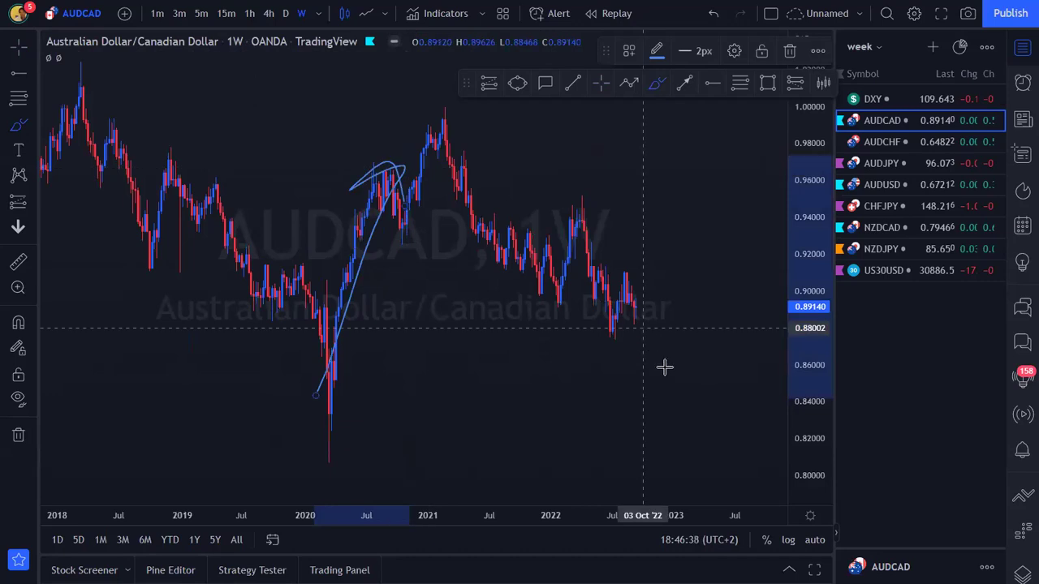
Undo the brush arrow over the 2020 rally and bring back the two yellow falling trend lines
{"action": "key", "text": "ctrl+z"}
{"action": "key", "text": "ctrl+z"}
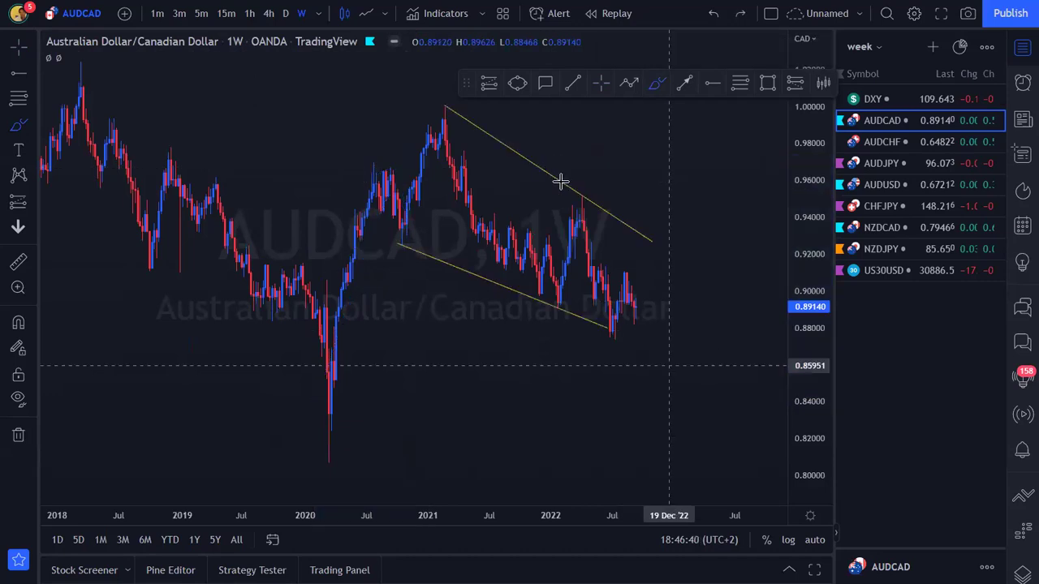
Circle the three lows along the lower trend line and sketch the latest rebound with the brush, undoing the rebound stroke and last circle
{"action": "mouse_move", "coordinate": [392, 245]}
{"action": "left_mouse_down"}
{"action": "mouse_move", "coordinate": [411, 225]}
{"action": "mouse_move", "coordinate": [411, 246]}
{"action": "mouse_move", "coordinate": [396, 248]}
{"action": "left_mouse_up"}
{"action": "mouse_move", "coordinate": [552, 328]}
{"action": "left_mouse_down"}
{"action": "mouse_move", "coordinate": [614, 317]}
{"action": "mouse_move", "coordinate": [579, 346]}
{"action": "mouse_move", "coordinate": [603, 321]}
{"action": "left_mouse_up"}
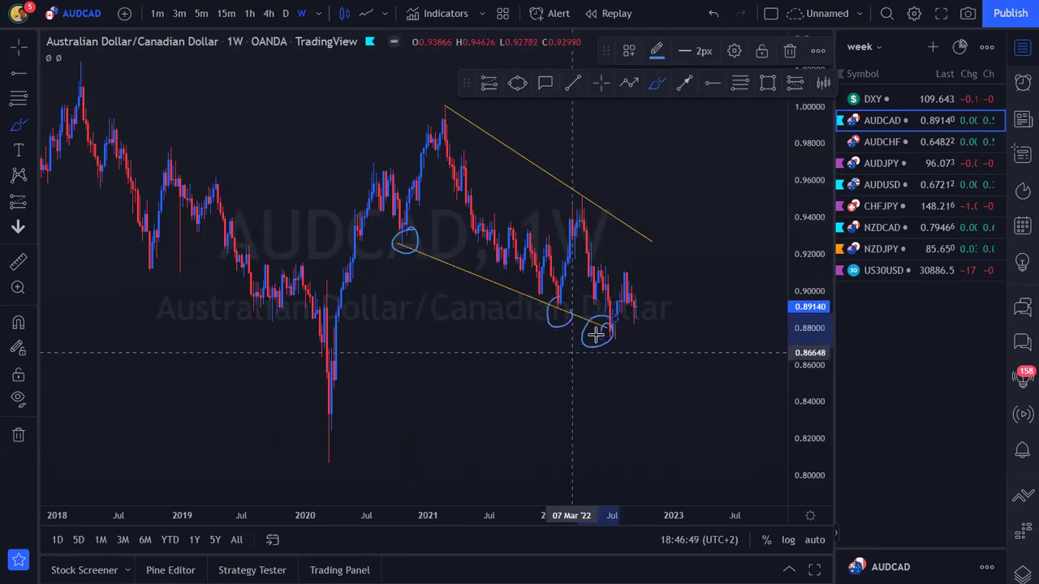
{"action": "mouse_move", "coordinate": [616, 298]}
{"action": "left_mouse_down"}
{"action": "mouse_move", "coordinate": [603, 300]}
{"action": "mouse_move", "coordinate": [629, 277]}
{"action": "mouse_move", "coordinate": [620, 349]}
{"action": "left_mouse_up"}
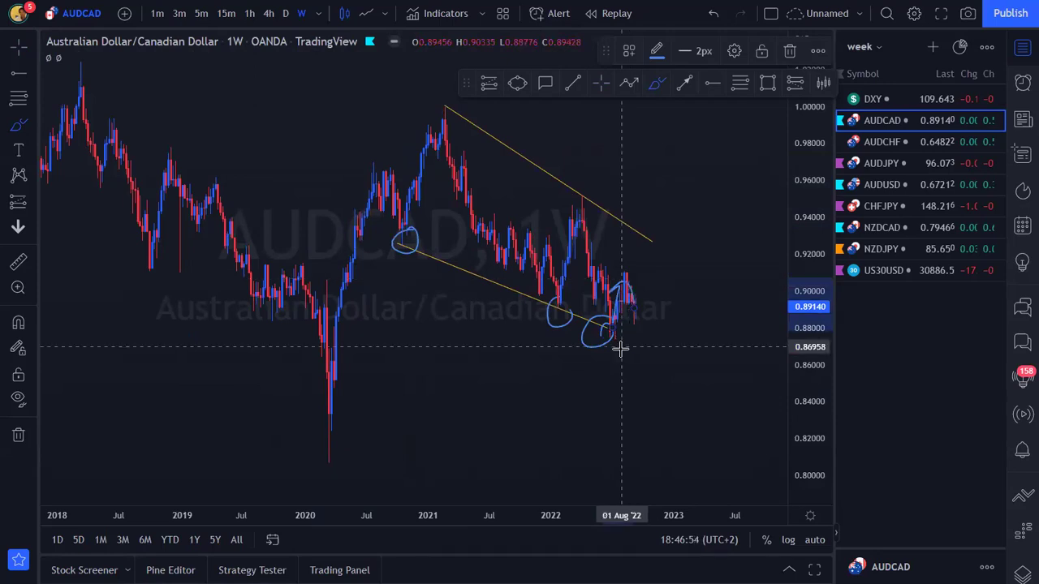
{"action": "key", "text": "ctrl+z"}
{"action": "key", "text": "ctrl+z"}
{"action": "key", "text": "ctrl+z"}
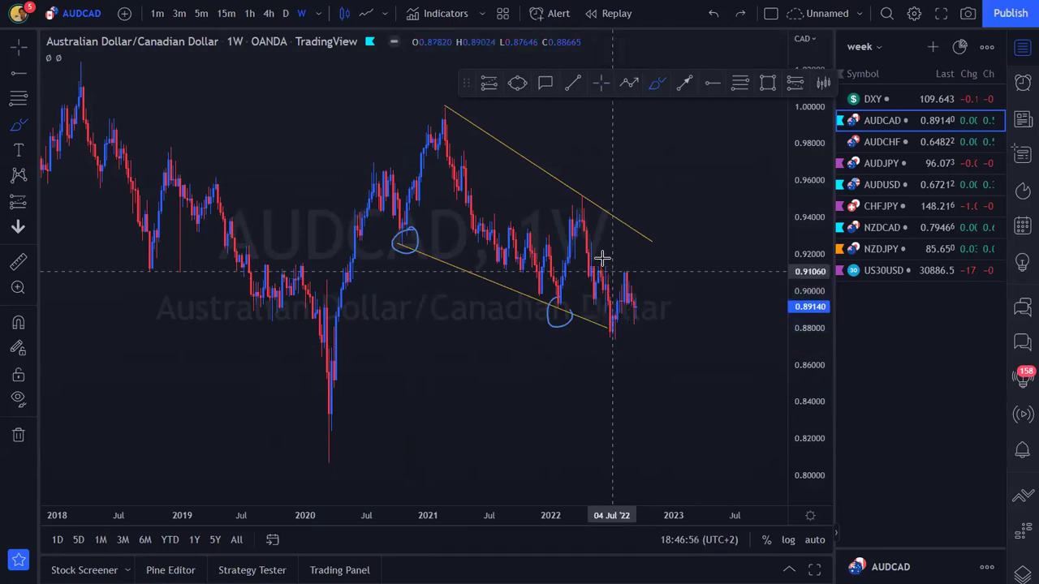
Circle the June 2022 lower high with the brush and undo all remaining brush circles
{"action": "left_click_drag", "start_coordinate": [595, 274], "coordinate": [611, 269]}
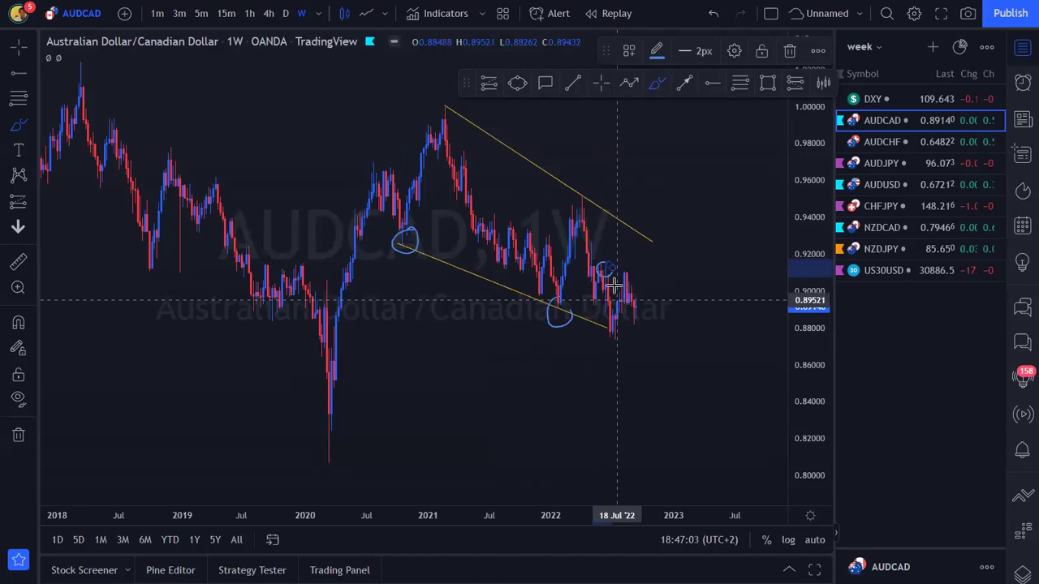
{"action": "key", "text": "ctrl+z"}
{"action": "key", "text": "ctrl+z"}
{"action": "key", "text": "ctrl+z"}
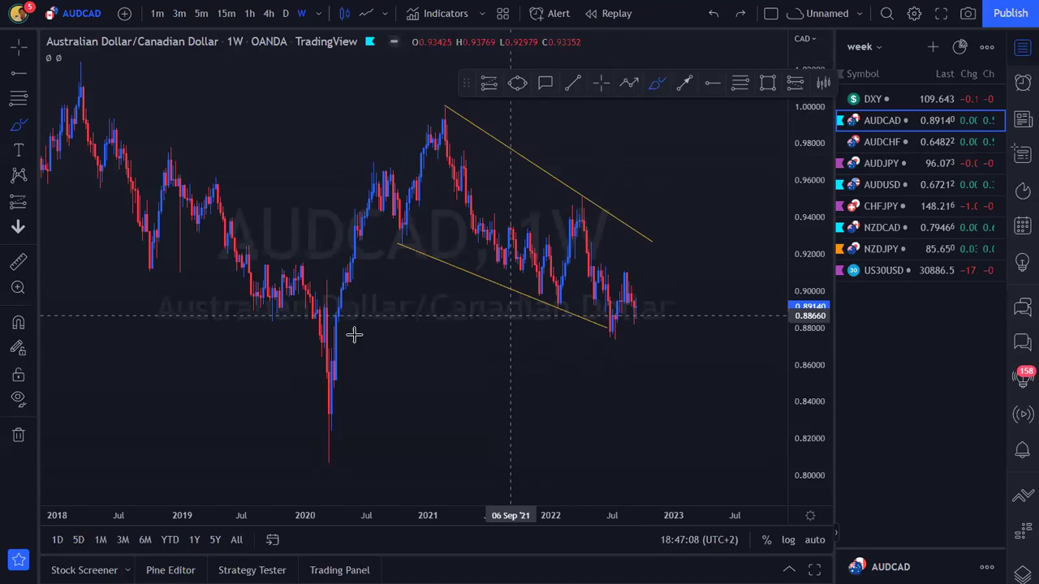
Draw a red horizontal ray from the January 2022 low at about 0.8905
{"action": "left_click_drag", "start_coordinate": [389, 320], "coordinate": [386, 345]}
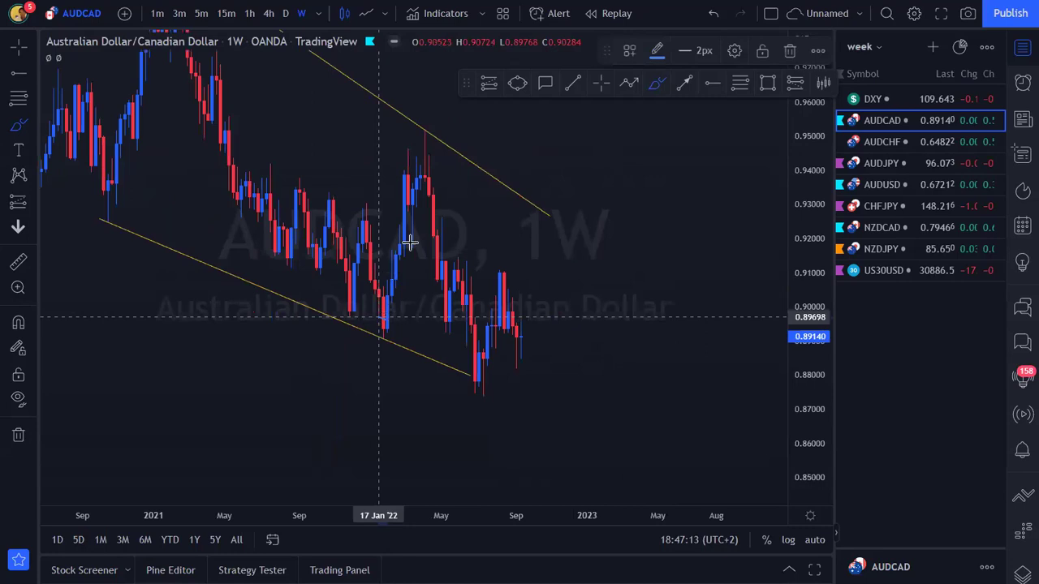
{"action": "left_click_drag", "start_coordinate": [468, 404], "coordinate": [500, 281]}
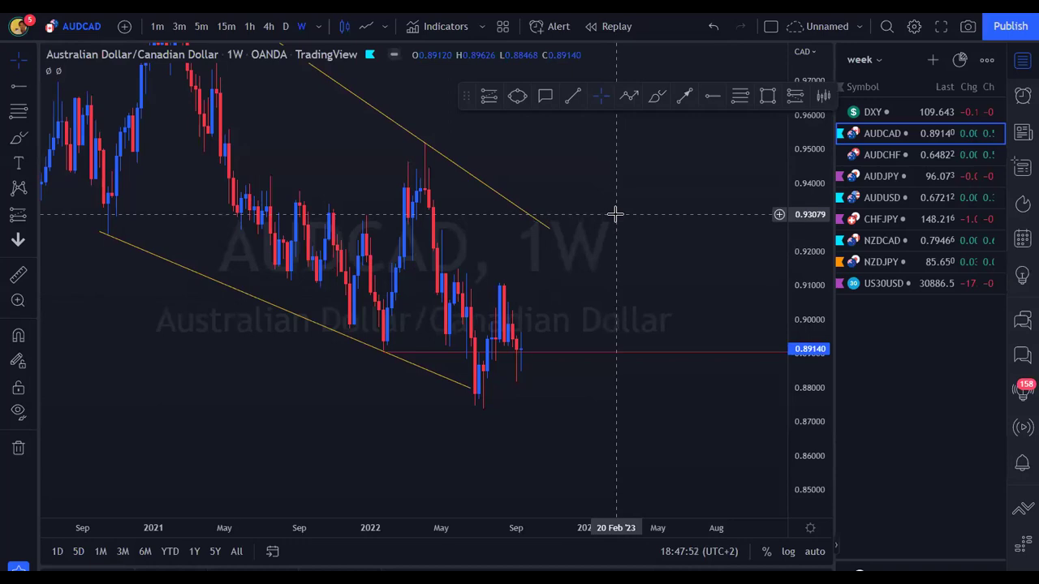
{"action": "left_click_drag", "start_coordinate": [658, 189], "coordinate": [700, 244]}
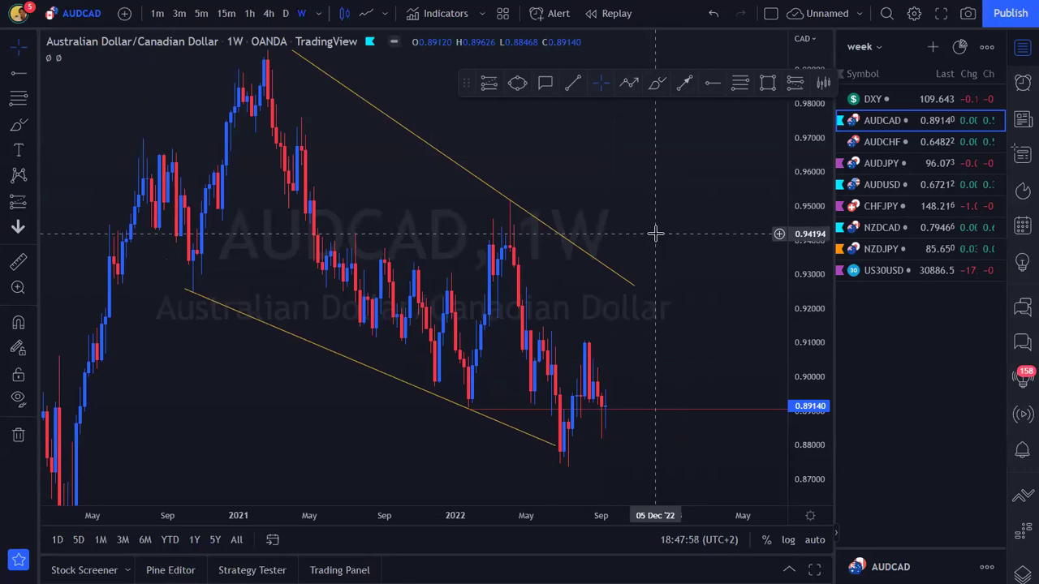
{"action": "left_click_drag", "start_coordinate": [652, 233], "coordinate": [631, 228]}
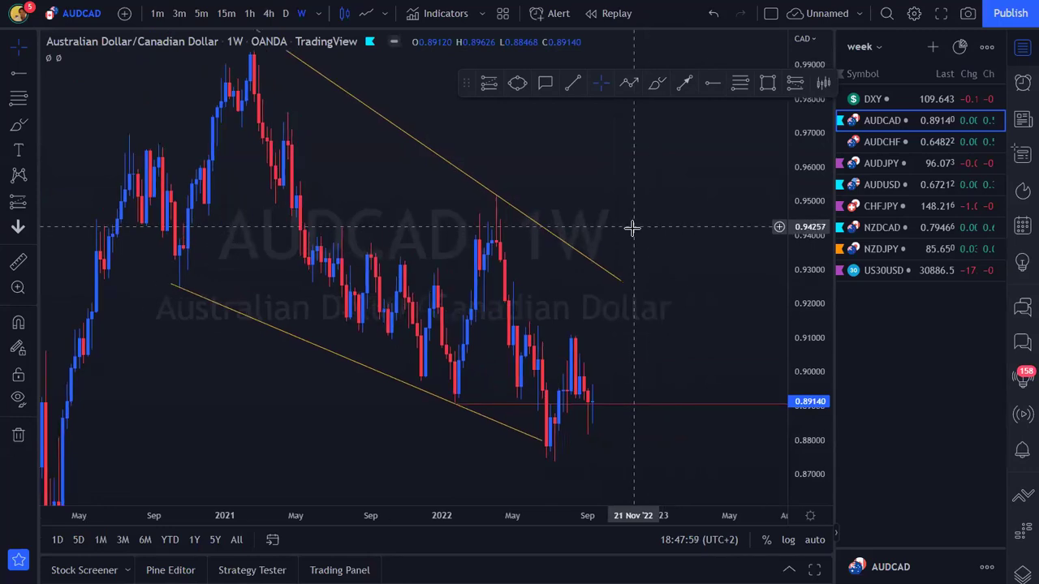
Circle the January 2022 low at the ray's origin with the brush, undo it and return to the crosshair
{"action": "left_click", "coordinate": [656, 85]}
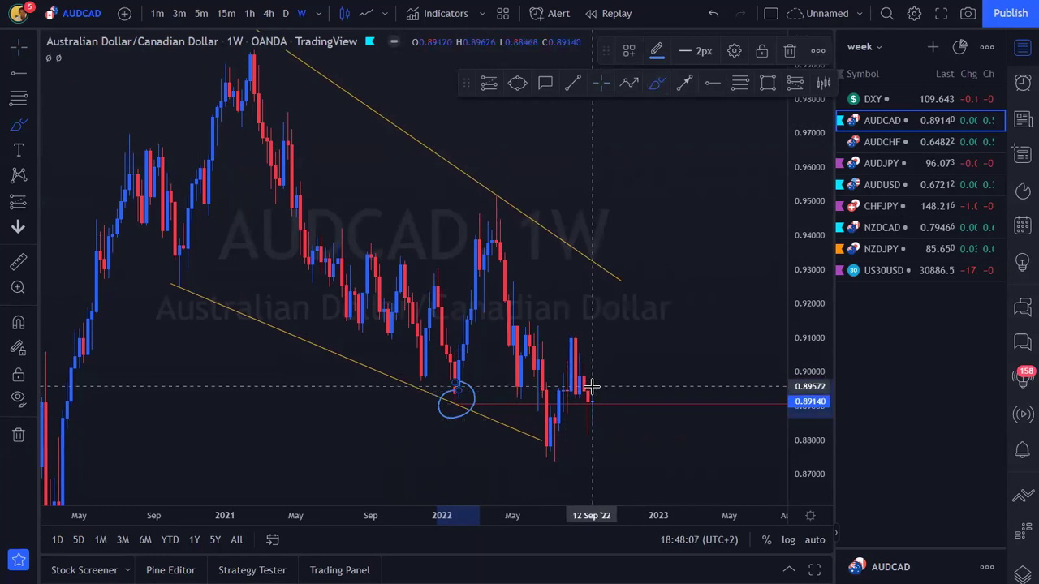
{"action": "key", "text": "ctrl+z"}
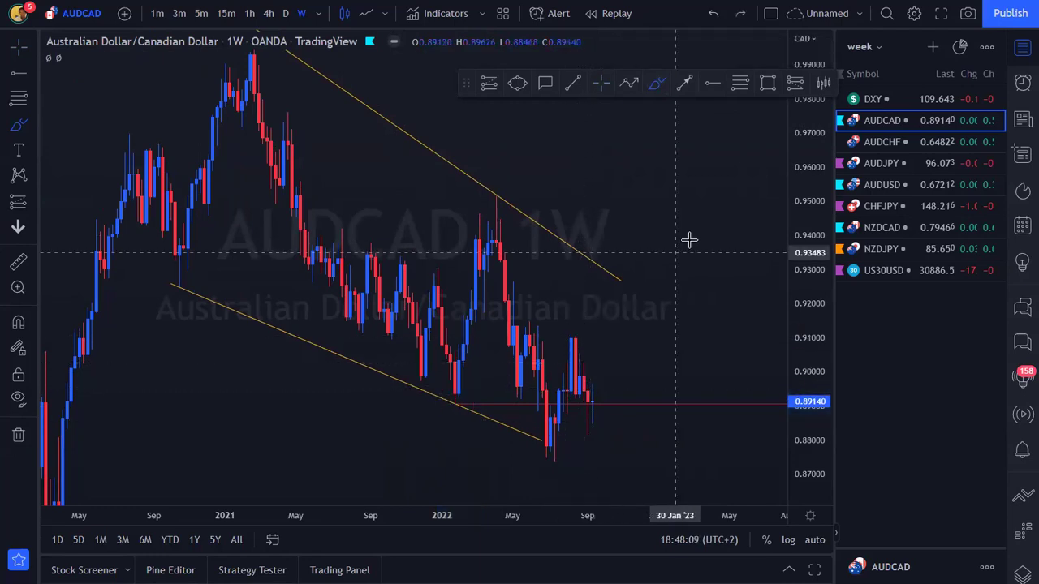
{"action": "left_click", "coordinate": [599, 83]}
Move the horizontal ray at the January 2022 low to 0.89084
{"action": "left_click_drag", "start_coordinate": [710, 306], "coordinate": [738, 190]}
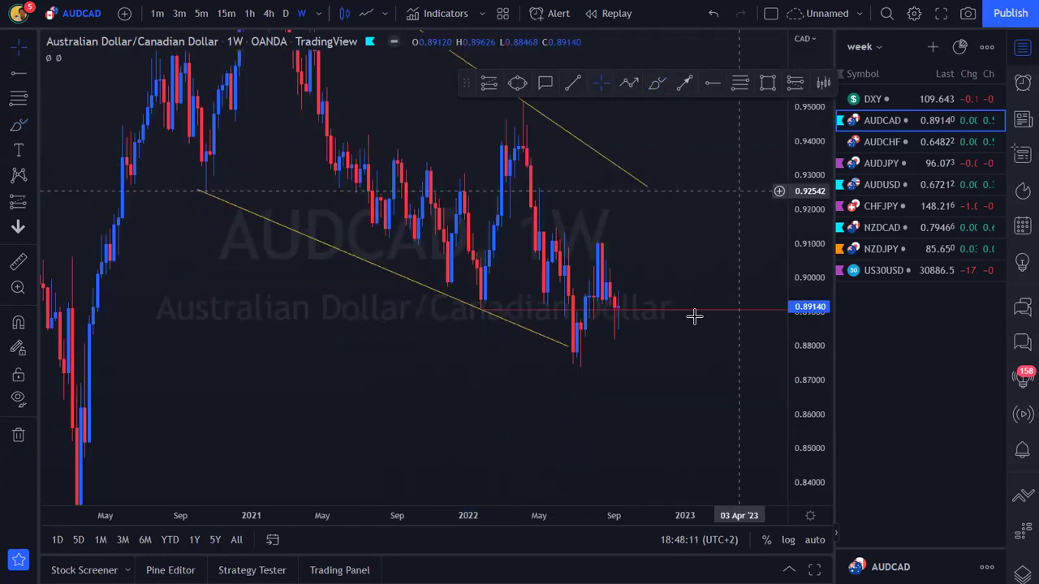
{"action": "scroll", "coordinate": [568, 492], "scroll_direction": "up", "scroll_amount": 4}
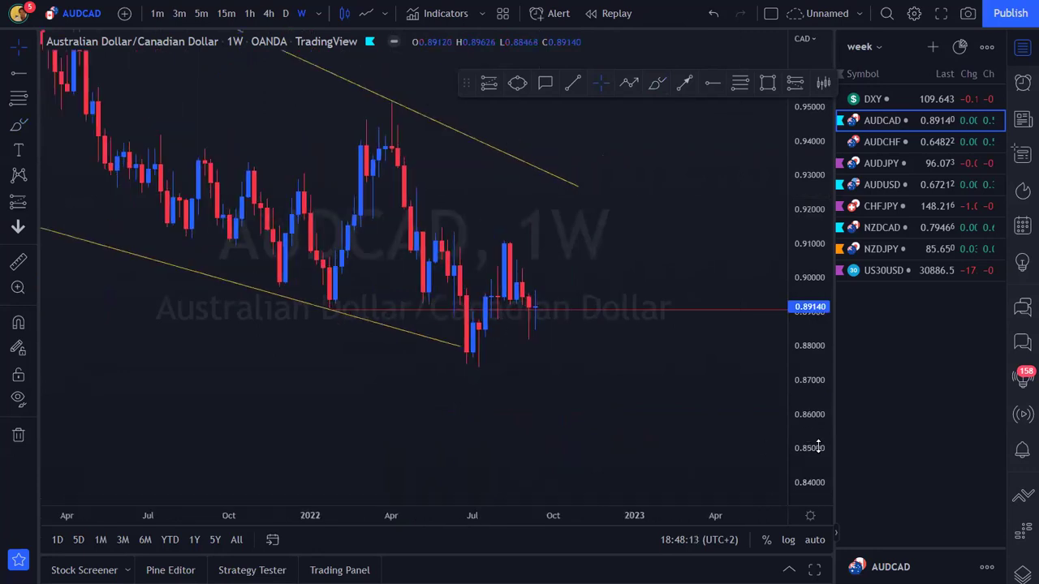
{"action": "left_click_drag", "start_coordinate": [804, 441], "coordinate": [686, 295]}
{"action": "left_click_drag", "start_coordinate": [591, 319], "coordinate": [670, 290]}
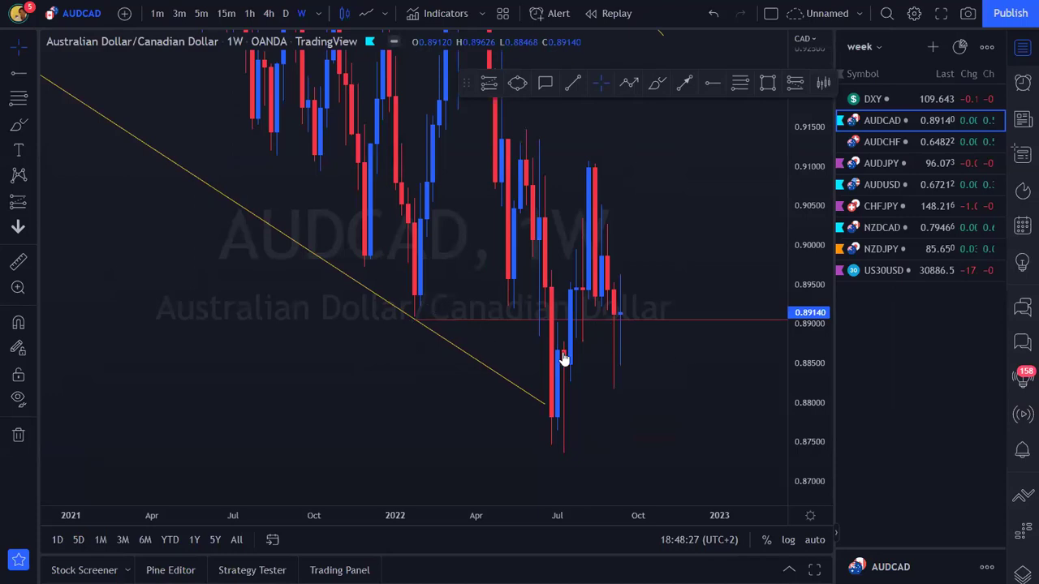
{"action": "left_click", "coordinate": [432, 324]}
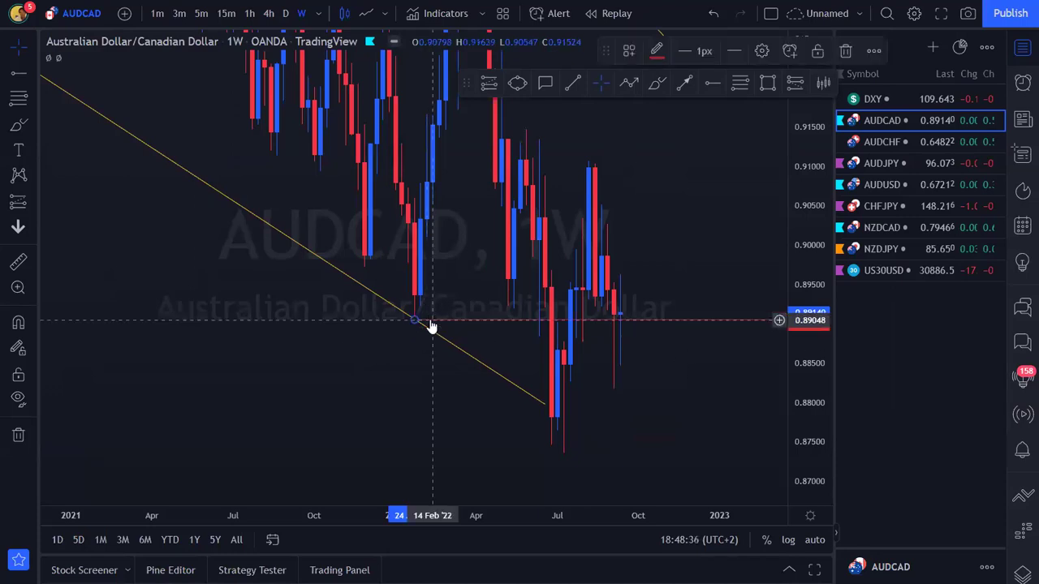
{"action": "left_click_drag", "start_coordinate": [480, 320], "coordinate": [471, 319]}
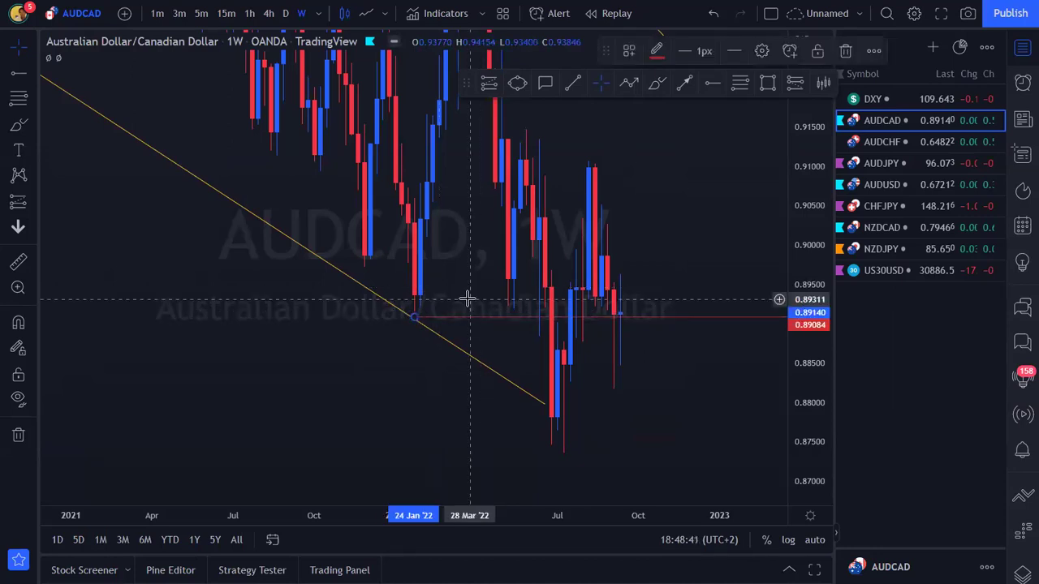
{"action": "left_click", "coordinate": [467, 299]}
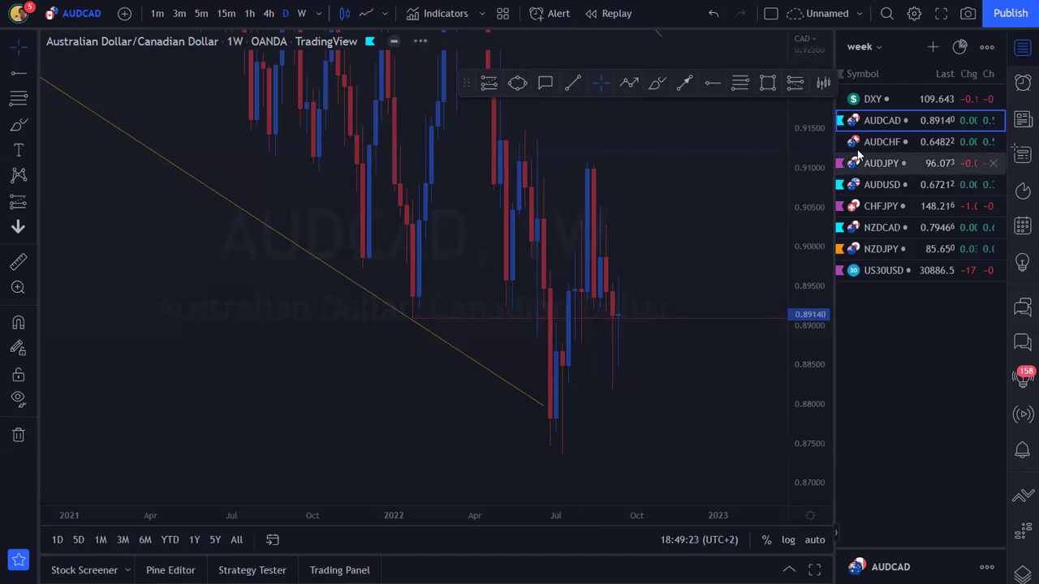
Switch the AUDCAD chart to the 1D interval and fit the 2022 price action in view
{"action": "type", "text": "1D"}
{"action": "key", "text": "Return"}
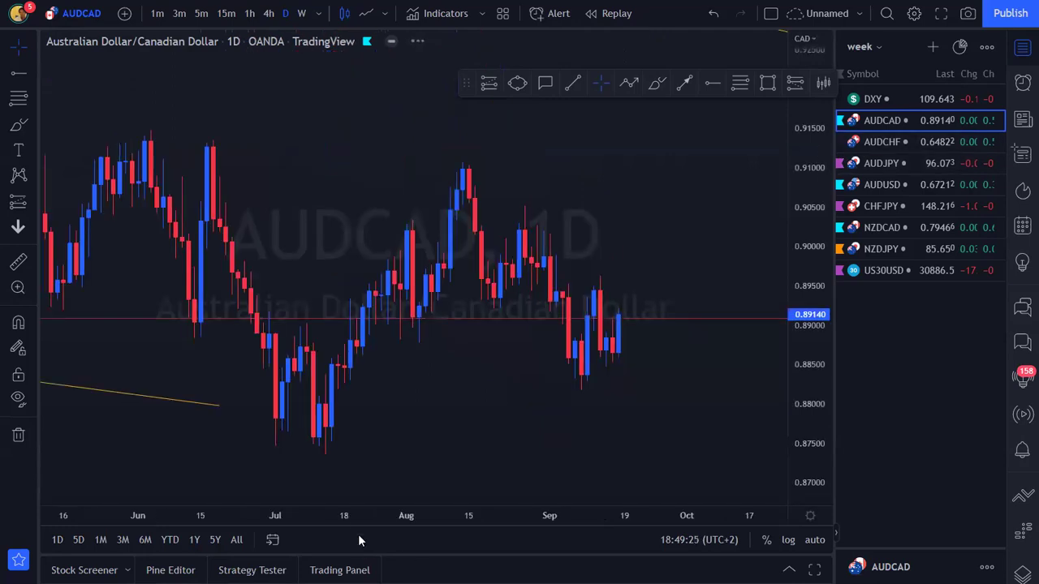
{"action": "scroll", "coordinate": [552, 515], "scroll_direction": "down", "scroll_amount": 3}
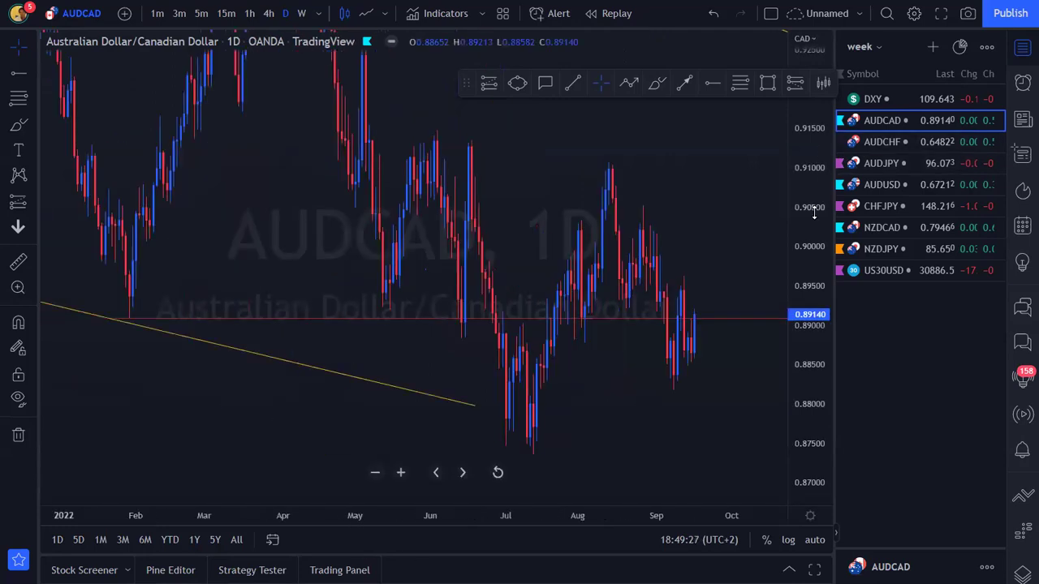
{"action": "left_click_drag", "start_coordinate": [814, 211], "coordinate": [803, 270]}
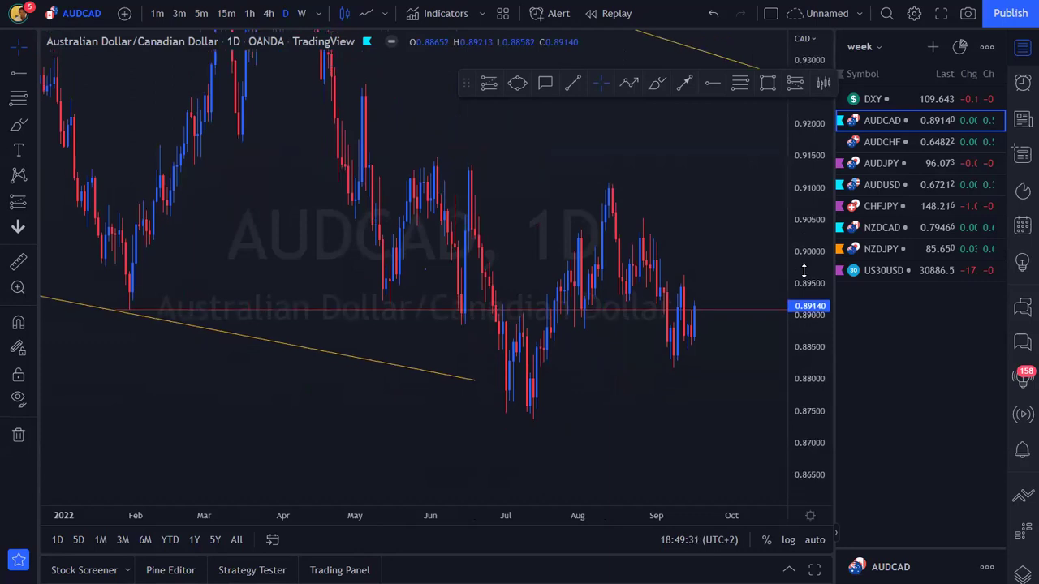
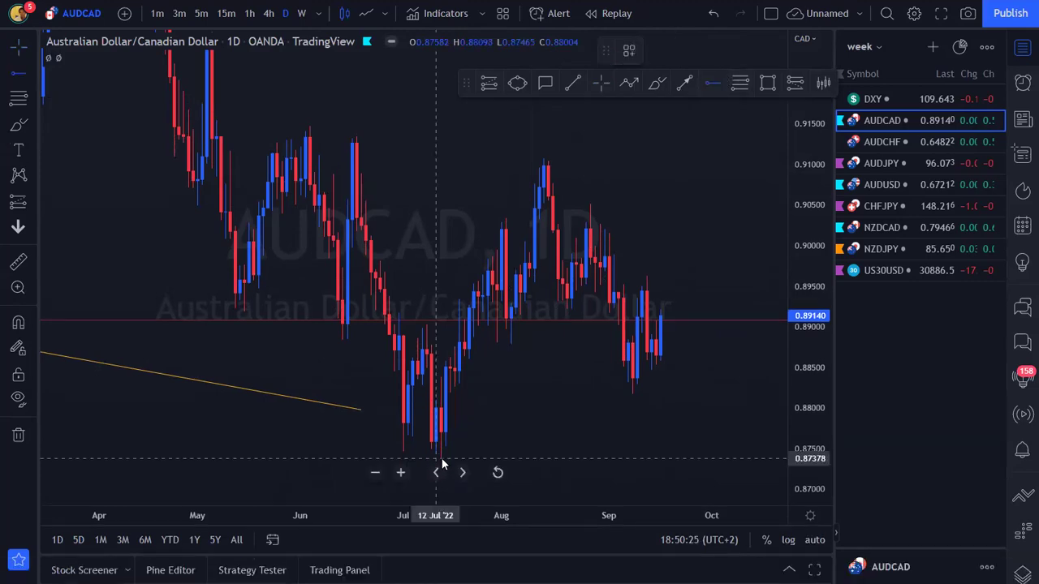
Mark the July 2022 low and the August 2022 high with horizontal rays, and delete the ray at 0.89084
{"action": "left_click", "coordinate": [576, 322]}
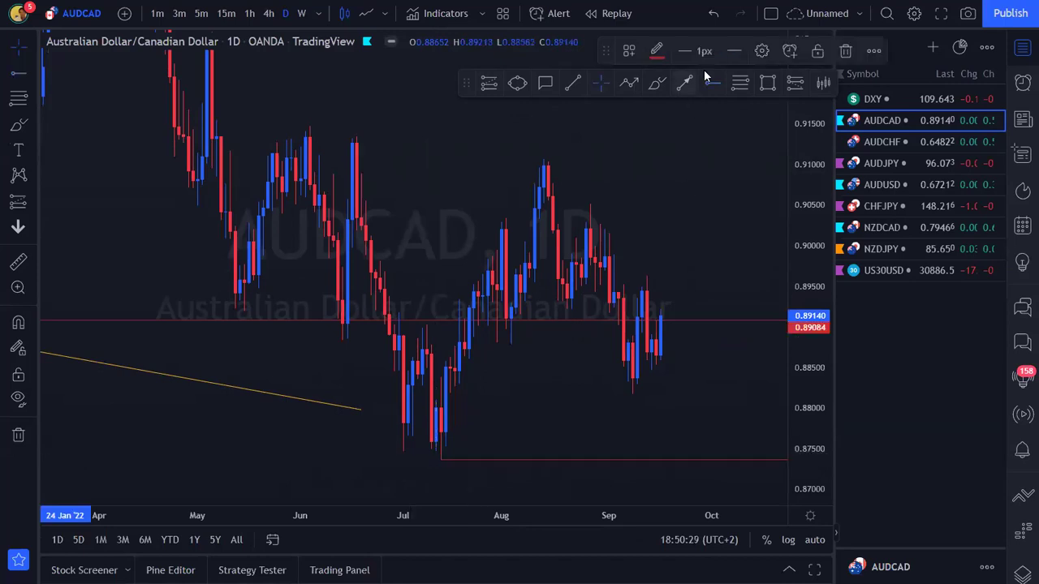
{"action": "key", "text": "Delete"}
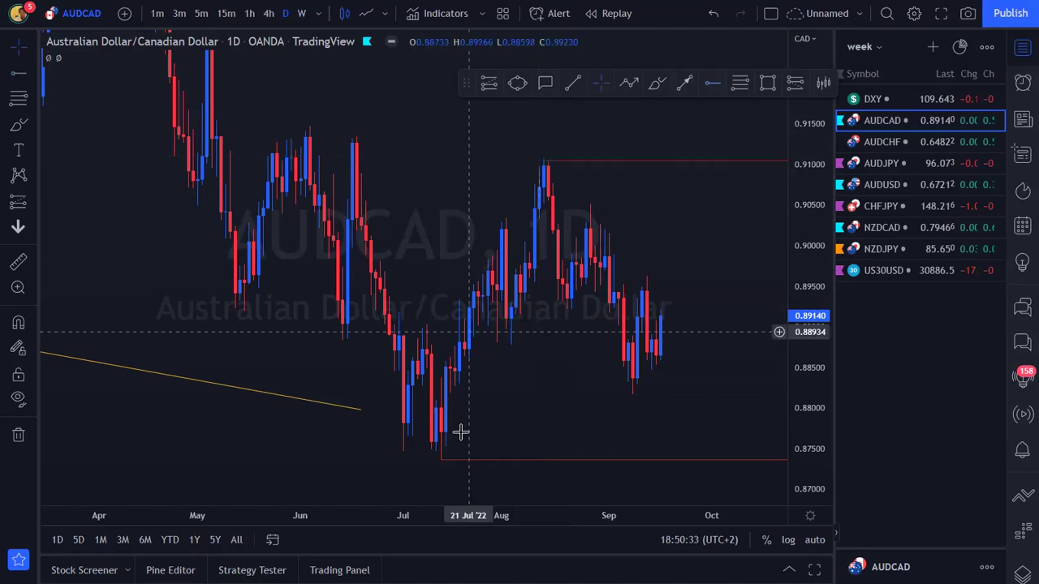
{"action": "left_click", "coordinate": [547, 148]}
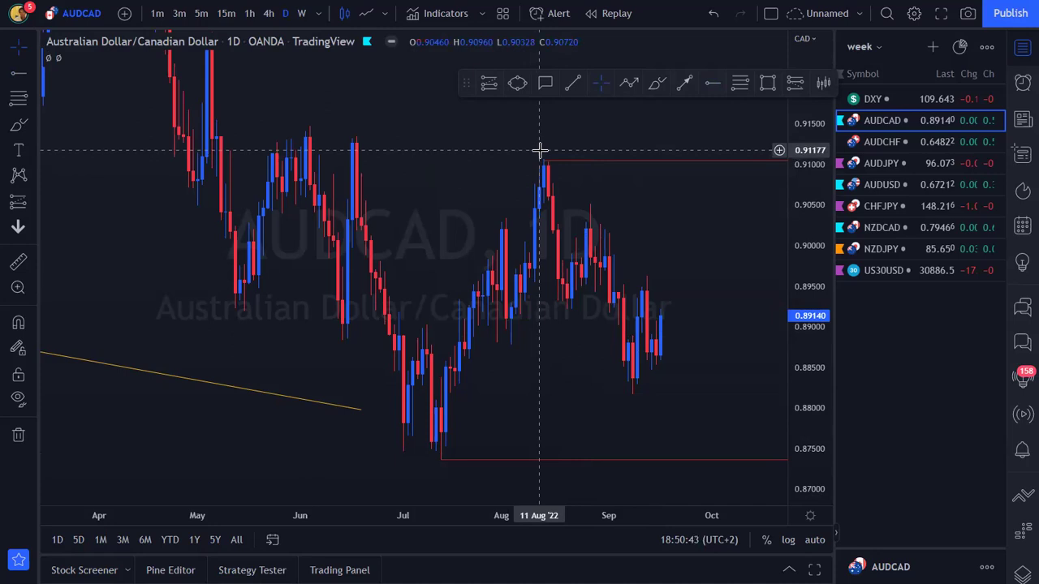
{"action": "left_click_drag", "start_coordinate": [445, 300], "coordinate": [461, 300]}
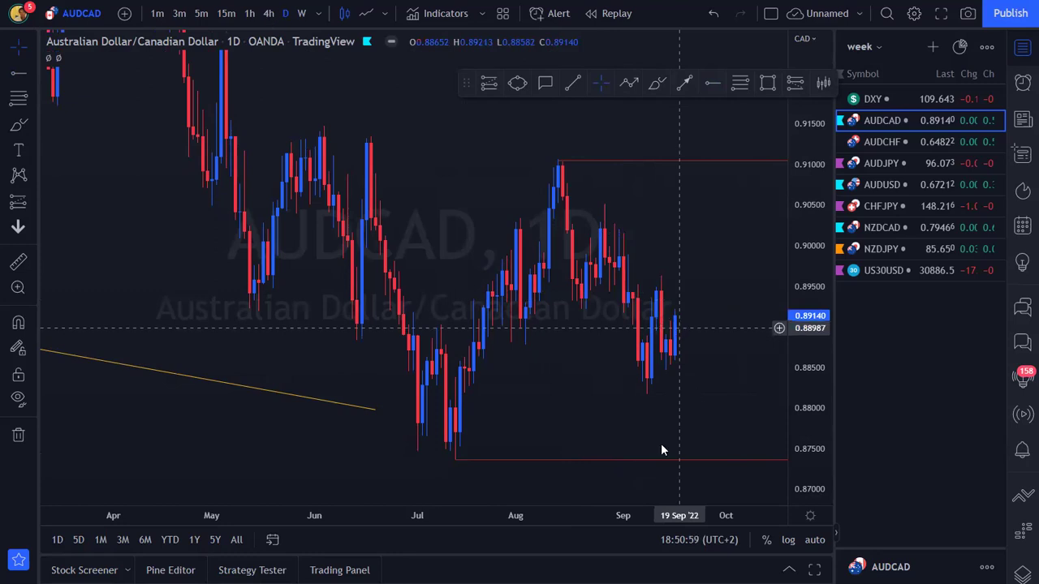
Switch the AUDCAD chart to the 4h interval and rescale it so both horizontal rays fit in view
{"action": "type", "text": "4h"}
{"action": "key", "text": "Return"}
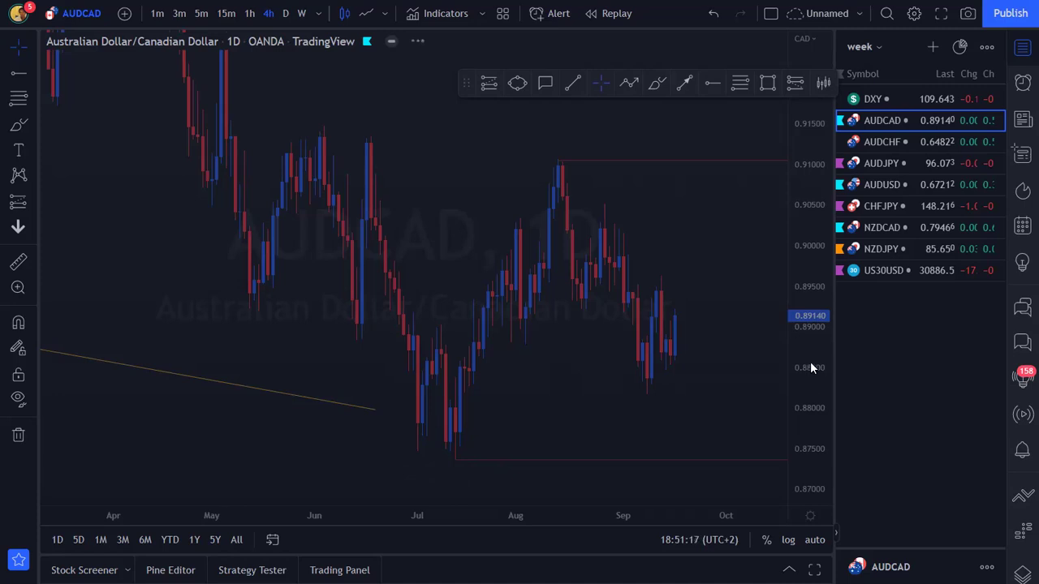
{"action": "left_click_drag", "start_coordinate": [815, 251], "coordinate": [540, 441]}
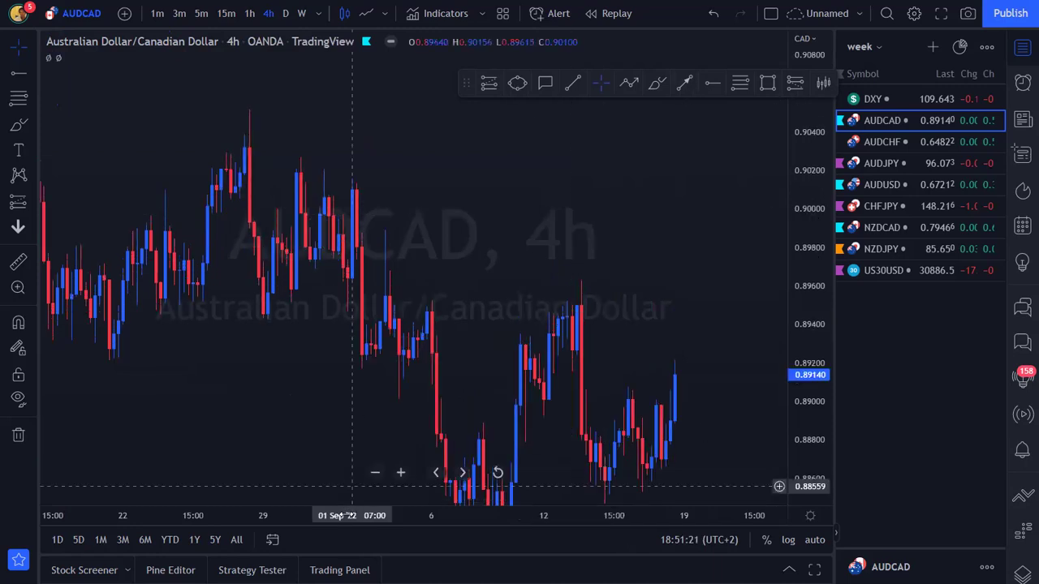
{"action": "scroll", "coordinate": [725, 382], "scroll_direction": "down", "scroll_amount": 2}
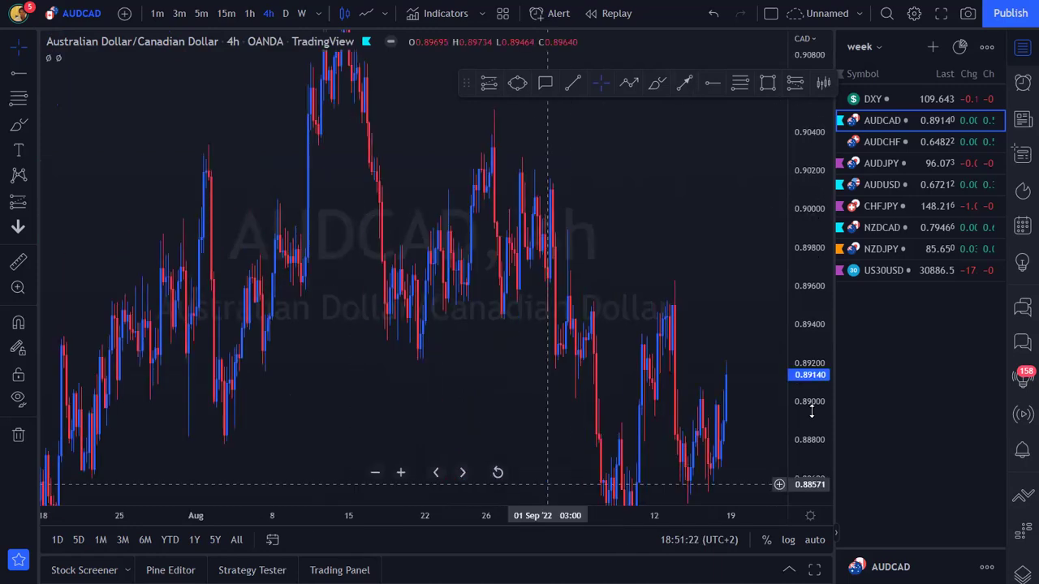
{"action": "scroll", "coordinate": [624, 297], "scroll_direction": "down", "scroll_amount": 3}
{"action": "left_click_drag", "start_coordinate": [625, 325], "coordinate": [514, 278]}
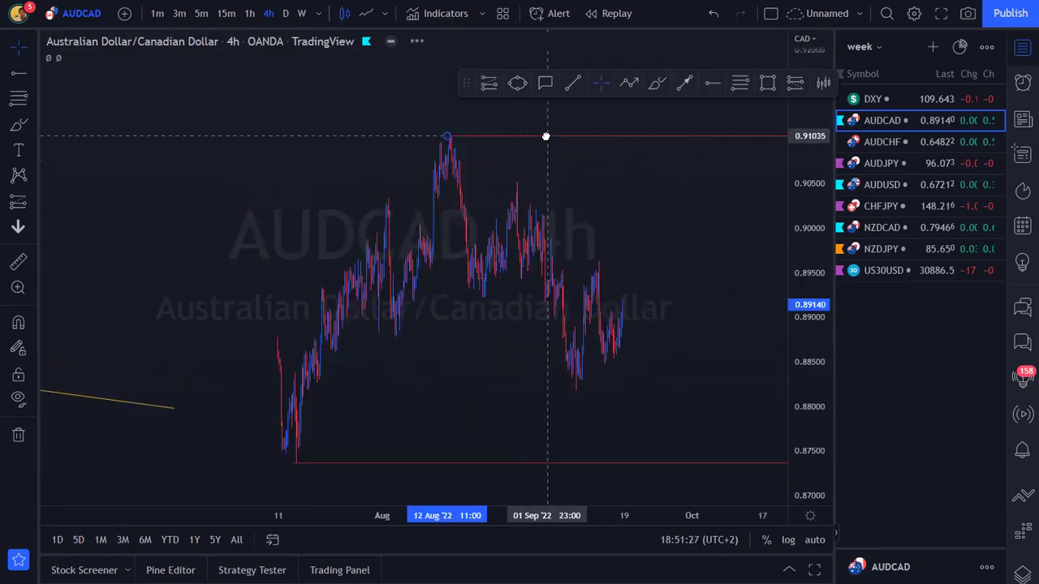
Move the upper horizontal ray to 0.91059 at the 12 August 2022 high
{"action": "left_click", "coordinate": [546, 134]}
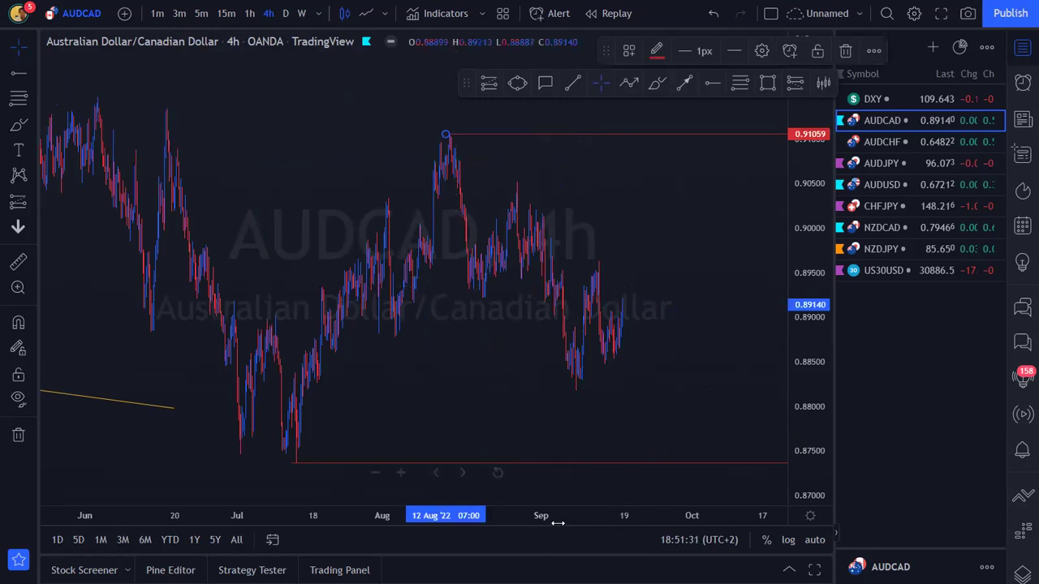
Draw a descending trend line from the mid-August 2022 high along the lower highs to about 0.890 at the end of September
{"action": "left_click_drag", "start_coordinate": [464, 521], "coordinate": [531, 392]}
{"action": "left_click", "coordinate": [572, 84]}
{"action": "left_click", "coordinate": [347, 131]}
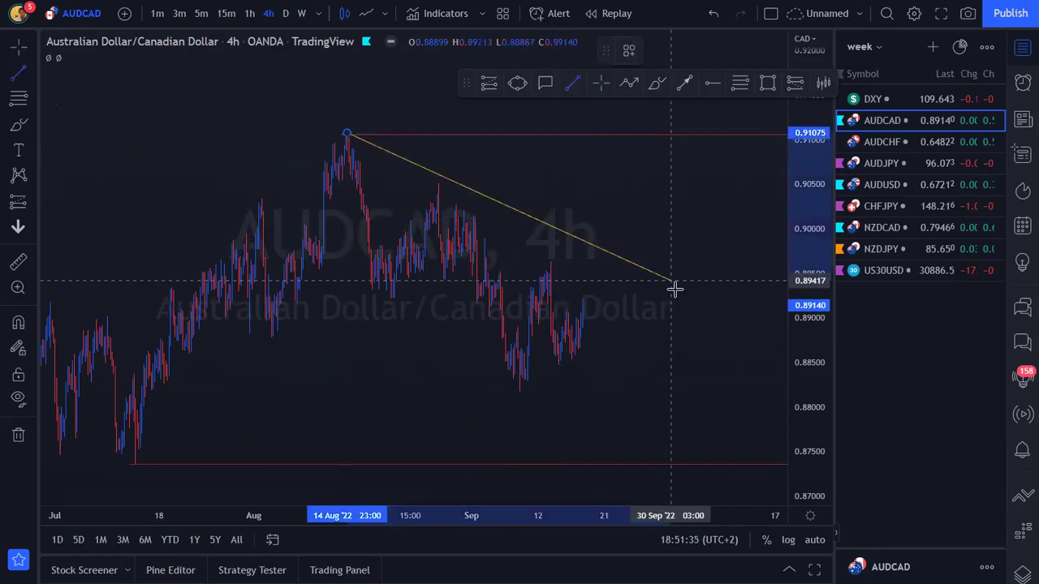
{"action": "left_click", "coordinate": [674, 315]}
{"action": "left_click", "coordinate": [688, 257]}
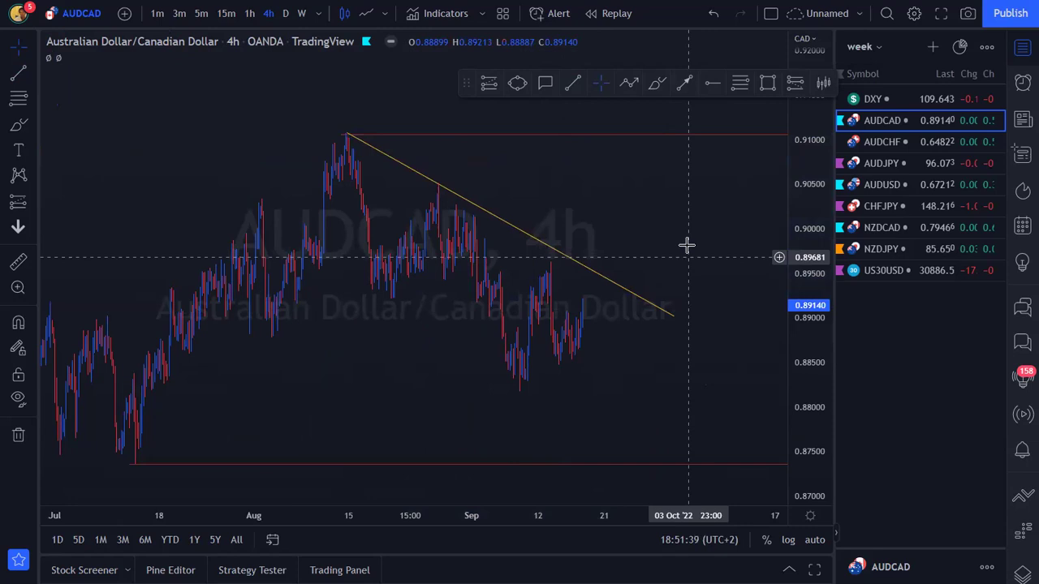
Circle the two August swing lows with the brush and sketch a descending line from each past the September low
{"action": "left_click_drag", "start_coordinate": [690, 225], "coordinate": [754, 224]}
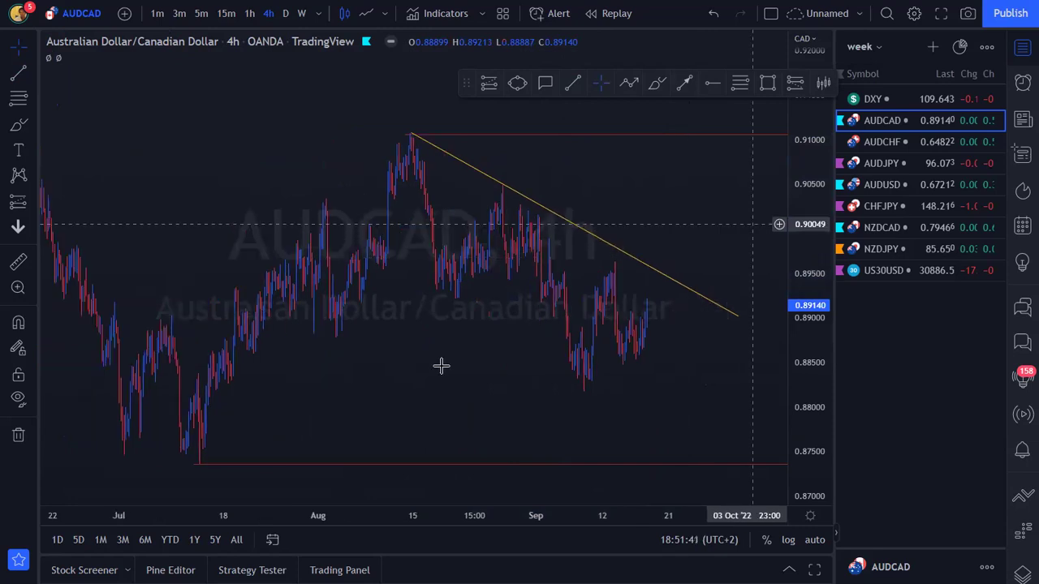
{"action": "left_click_drag", "start_coordinate": [440, 366], "coordinate": [529, 357]}
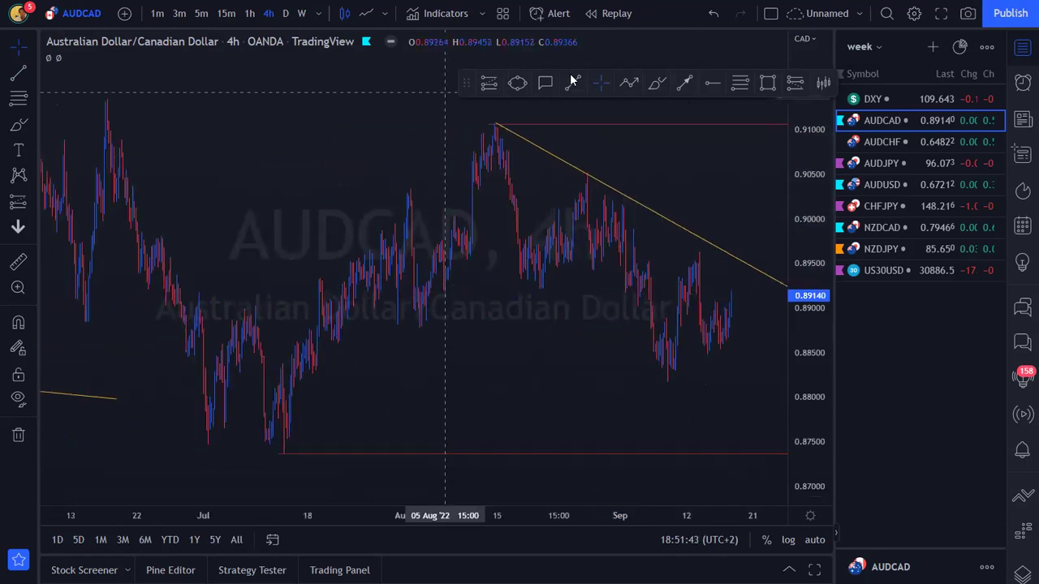
{"action": "left_click", "coordinate": [655, 83]}
{"action": "mouse_move", "coordinate": [547, 257]}
{"action": "left_mouse_down"}
{"action": "mouse_move", "coordinate": [544, 273]}
{"action": "mouse_move", "coordinate": [545, 261]}
{"action": "left_mouse_up"}
{"action": "mouse_move", "coordinate": [424, 301]}
{"action": "left_mouse_down"}
{"action": "mouse_move", "coordinate": [424, 287]}
{"action": "mouse_move", "coordinate": [414, 309]}
{"action": "left_mouse_up"}
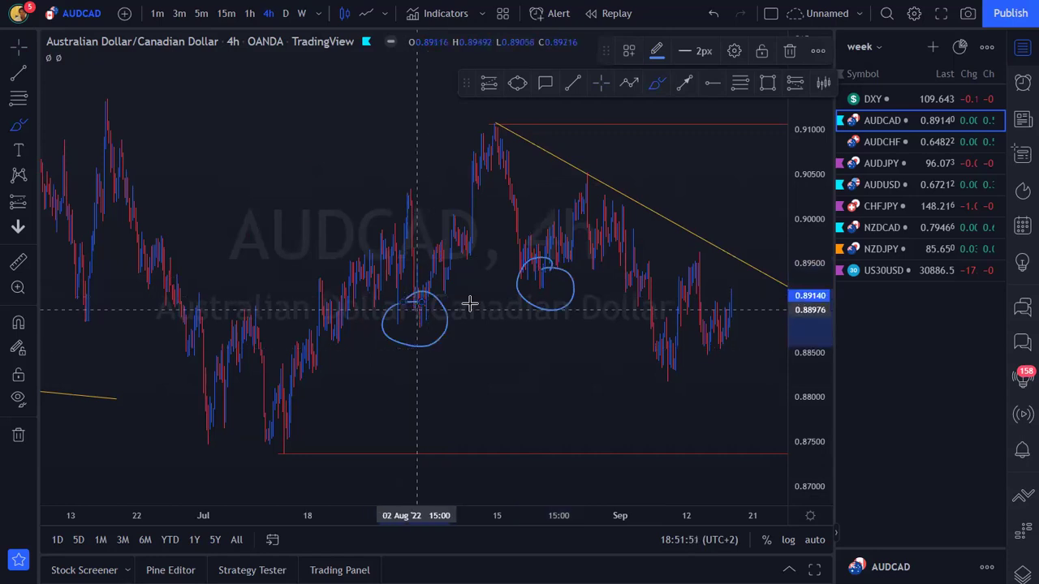
{"action": "left_click_drag", "start_coordinate": [507, 273], "coordinate": [722, 416]}
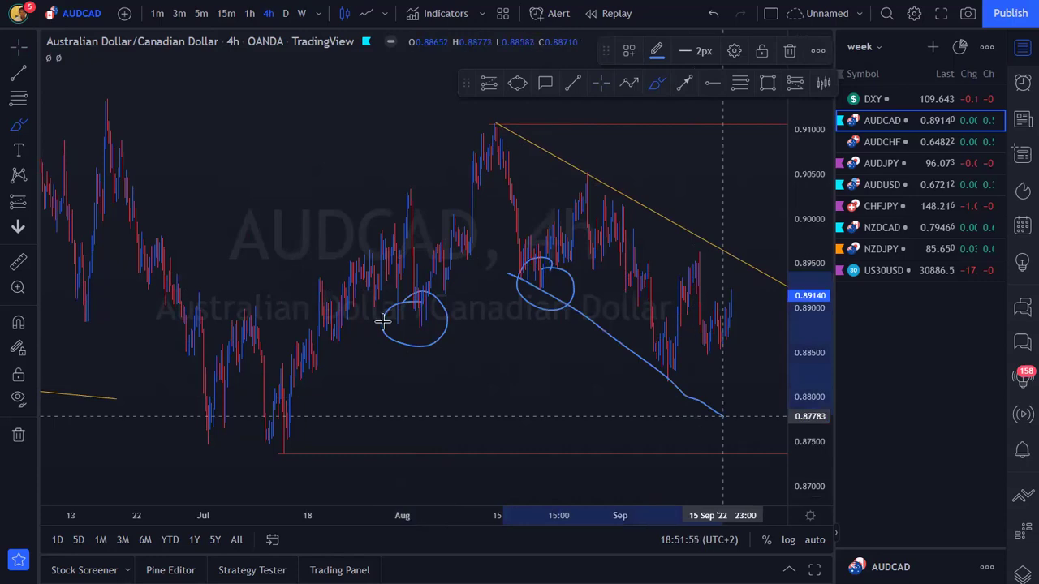
{"action": "left_click_drag", "start_coordinate": [390, 321], "coordinate": [743, 392]}
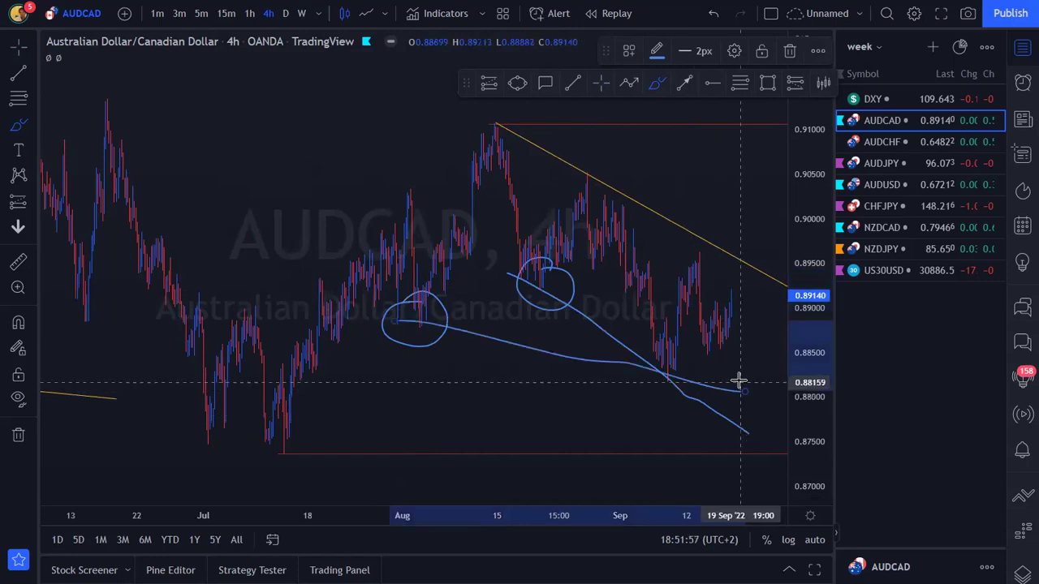
Undo the brush circles and the two sketched descending lines
{"action": "key", "text": "ctrl+z"}
{"action": "key", "text": "ctrl+z"}
{"action": "key", "text": "ctrl+z"}
{"action": "key", "text": "ctrl+z"}
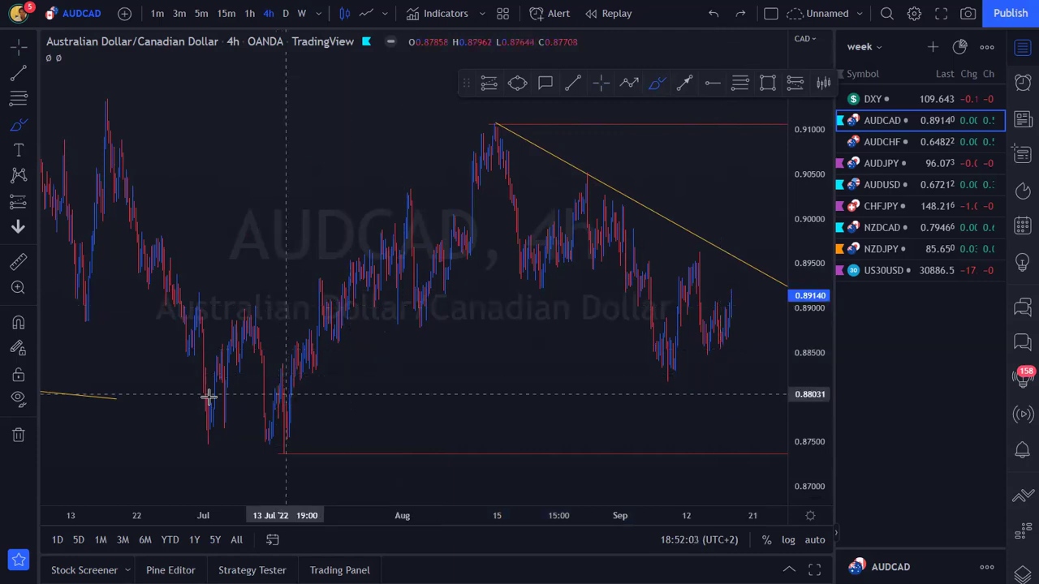
Brush over the swing structure: circle the July, early August and September lows and the August high, and trace the rise and pullback between them
{"action": "mouse_move", "coordinate": [286, 425]}
{"action": "left_mouse_down"}
{"action": "mouse_move", "coordinate": [264, 442]}
{"action": "mouse_move", "coordinate": [285, 425]}
{"action": "left_mouse_up"}
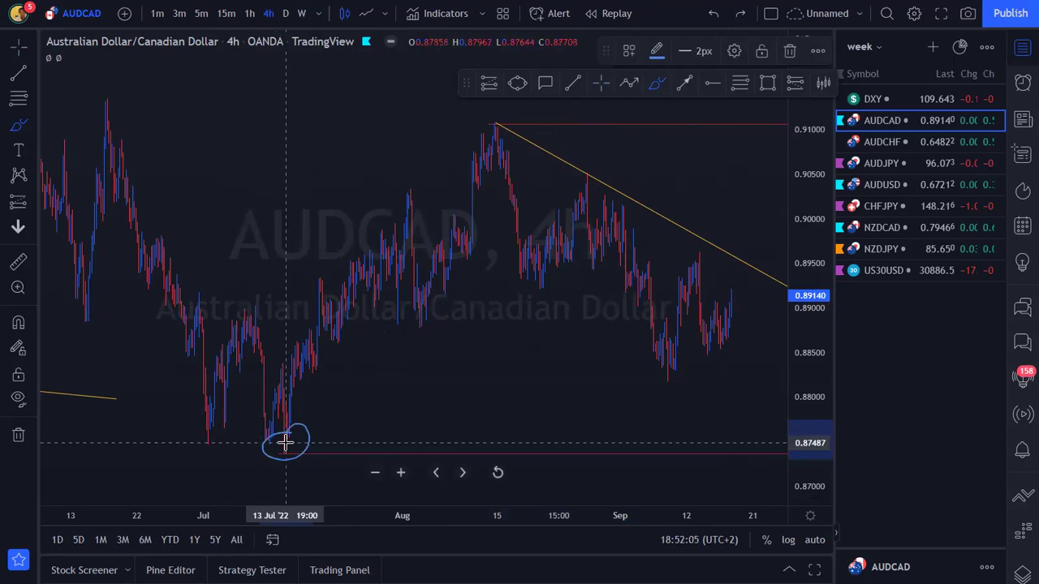
{"action": "mouse_move", "coordinate": [293, 365]}
{"action": "left_mouse_down"}
{"action": "mouse_move", "coordinate": [406, 204]}
{"action": "mouse_move", "coordinate": [397, 194]}
{"action": "mouse_move", "coordinate": [407, 194]}
{"action": "left_mouse_up"}
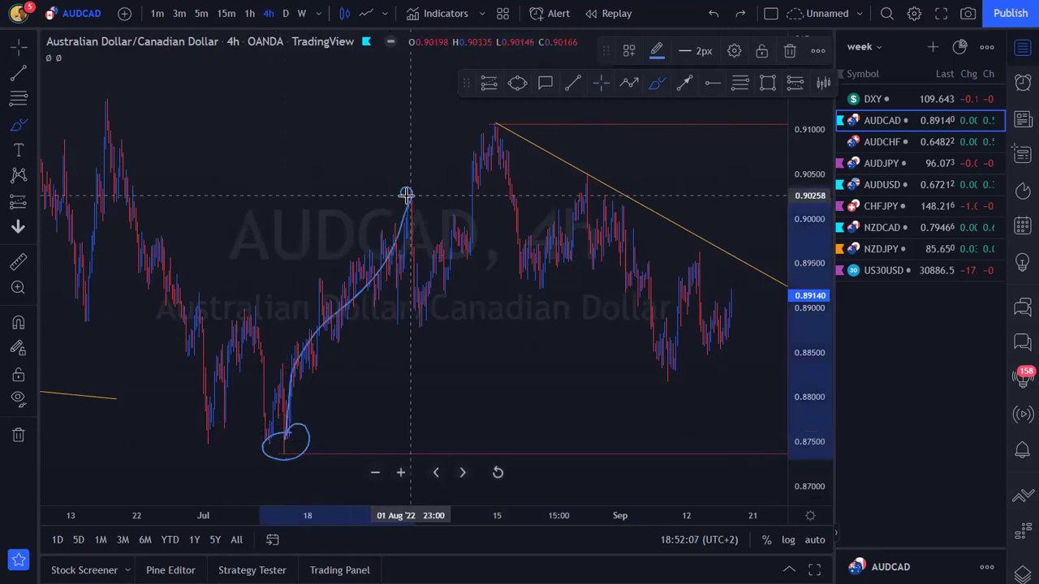
{"action": "mouse_move", "coordinate": [413, 317]}
{"action": "left_mouse_down"}
{"action": "mouse_move", "coordinate": [397, 316]}
{"action": "mouse_move", "coordinate": [417, 306]}
{"action": "mouse_move", "coordinate": [389, 320]}
{"action": "mouse_move", "coordinate": [476, 316]}
{"action": "left_mouse_up"}
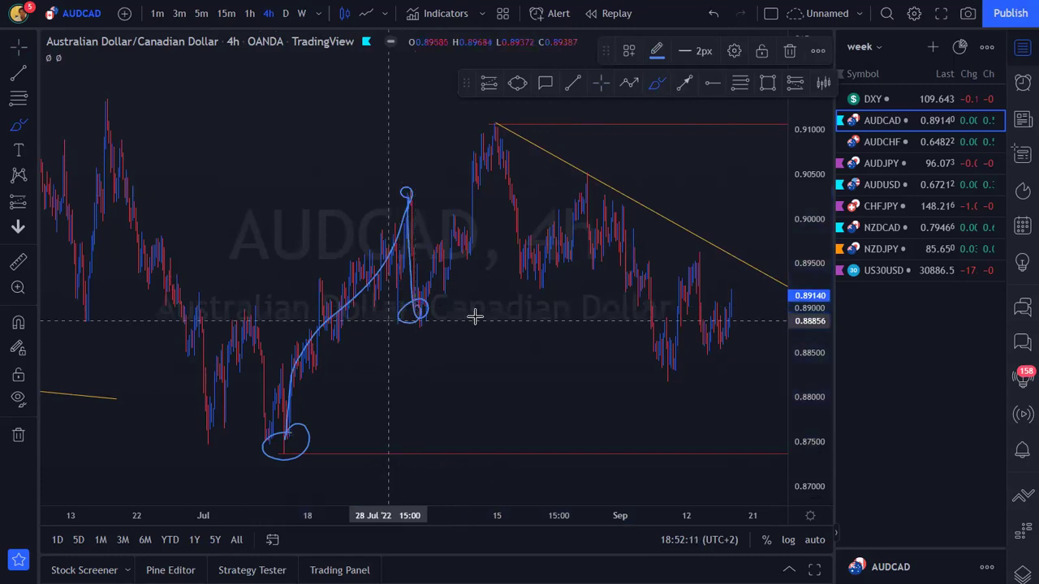
{"action": "mouse_move", "coordinate": [495, 109]}
{"action": "left_mouse_down"}
{"action": "mouse_move", "coordinate": [480, 116]}
{"action": "mouse_move", "coordinate": [493, 122]}
{"action": "left_mouse_up"}
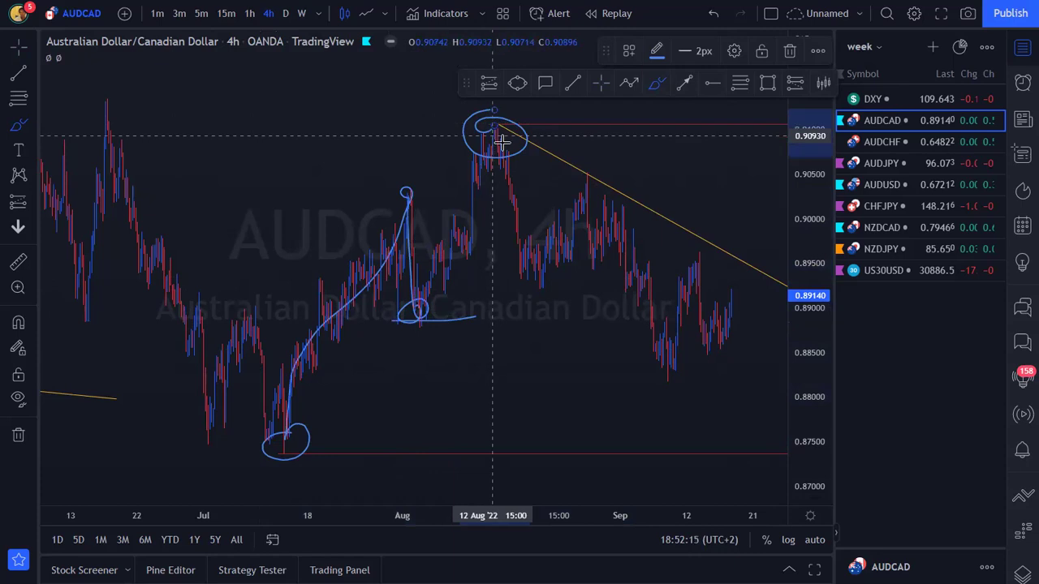
{"action": "left_click_drag", "start_coordinate": [505, 127], "coordinate": [501, 123]}
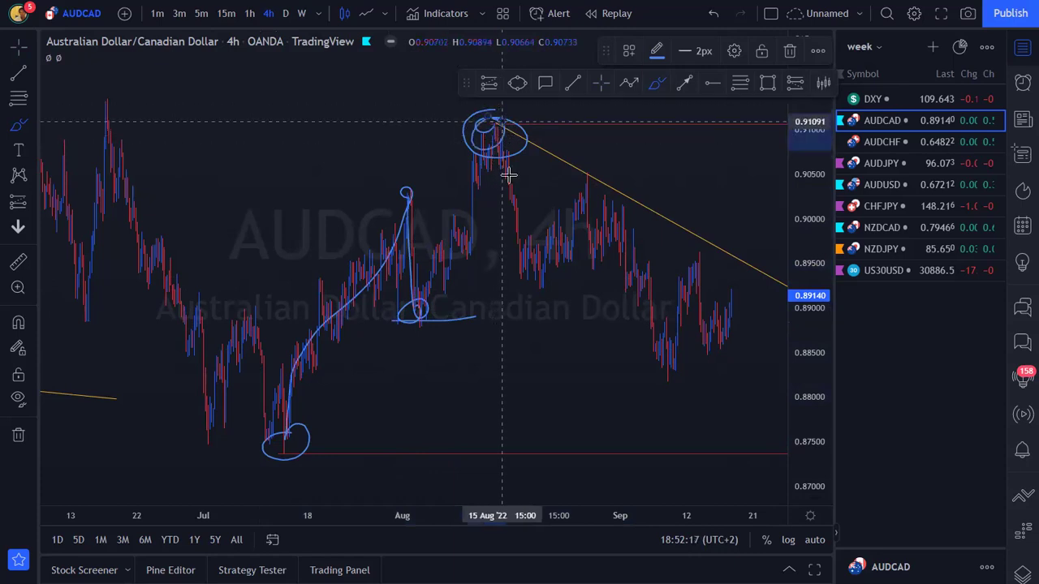
{"action": "mouse_move", "coordinate": [446, 339]}
{"action": "left_mouse_down"}
{"action": "mouse_move", "coordinate": [426, 303]}
{"action": "mouse_move", "coordinate": [422, 324]}
{"action": "mouse_move", "coordinate": [438, 333]}
{"action": "mouse_move", "coordinate": [546, 335]}
{"action": "left_mouse_up"}
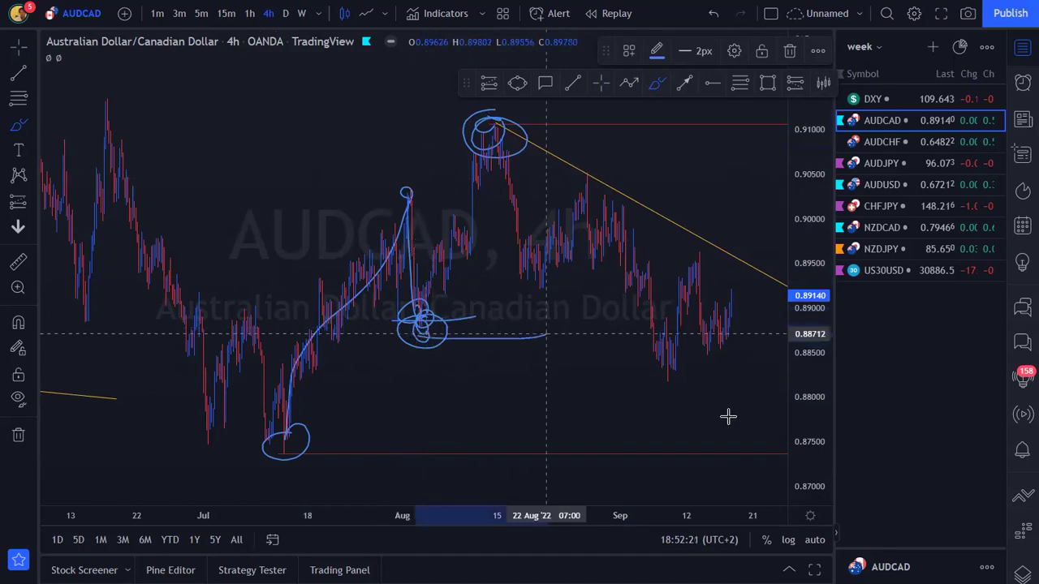
{"action": "mouse_move", "coordinate": [676, 363]}
{"action": "left_mouse_down"}
{"action": "mouse_move", "coordinate": [680, 377]}
{"action": "mouse_move", "coordinate": [659, 364]}
{"action": "left_mouse_up"}
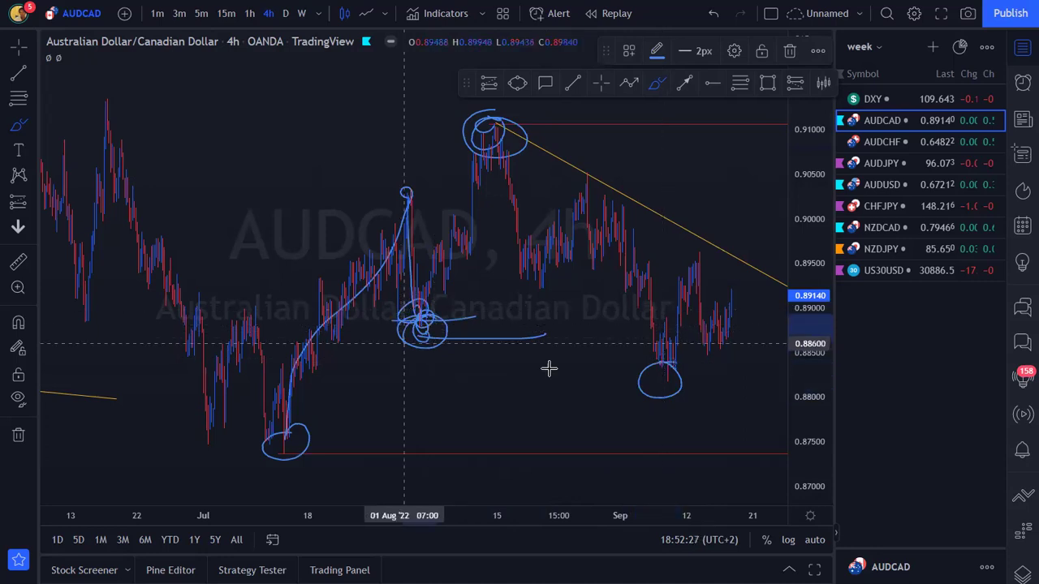
{"action": "mouse_move", "coordinate": [678, 370]}
{"action": "left_mouse_down"}
{"action": "mouse_move", "coordinate": [639, 400]}
{"action": "mouse_move", "coordinate": [684, 370]}
{"action": "left_mouse_up"}
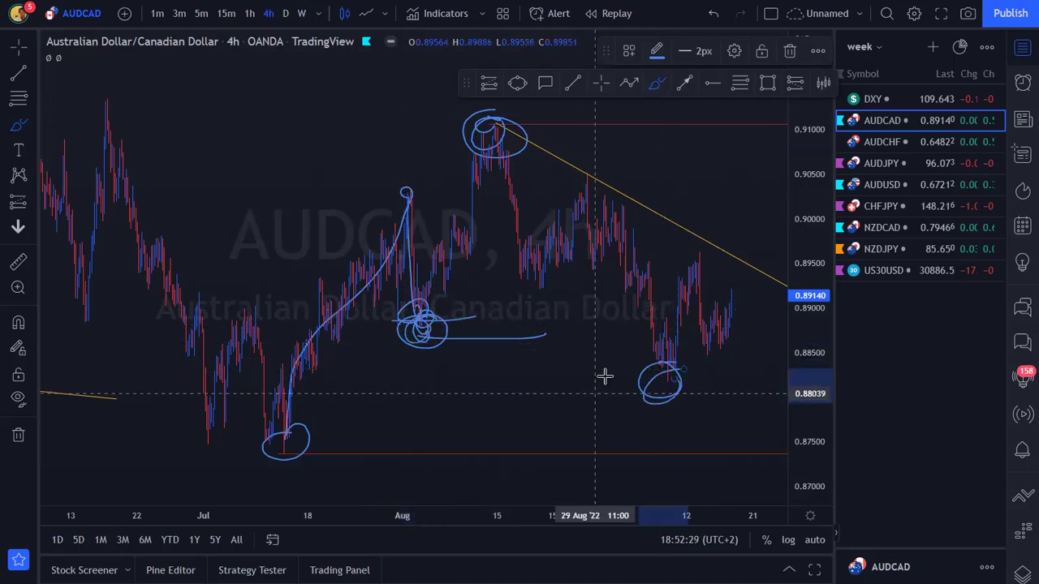
Undo all brush marks on the July-to-September swing structure
{"action": "key", "text": "ctrl+z"}
{"action": "key", "text": "ctrl+z"}
{"action": "key", "text": "ctrl+z"}
{"action": "key", "text": "ctrl+z"}
{"action": "key", "text": "ctrl+z"}
{"action": "key", "text": "ctrl+z"}
{"action": "key", "text": "ctrl+z"}
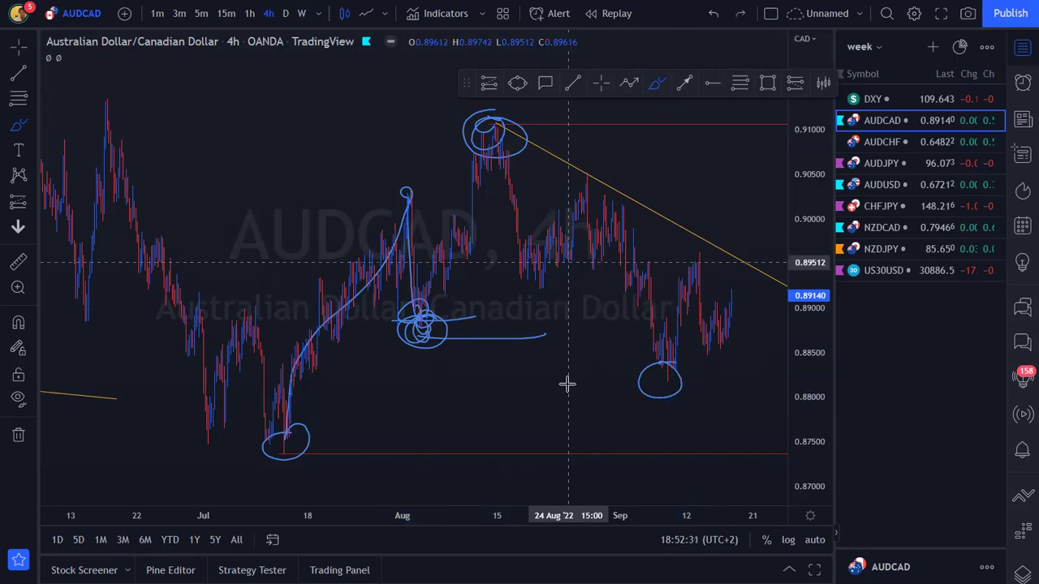
{"action": "key", "text": "ctrl+z"}
{"action": "key", "text": "ctrl+z"}
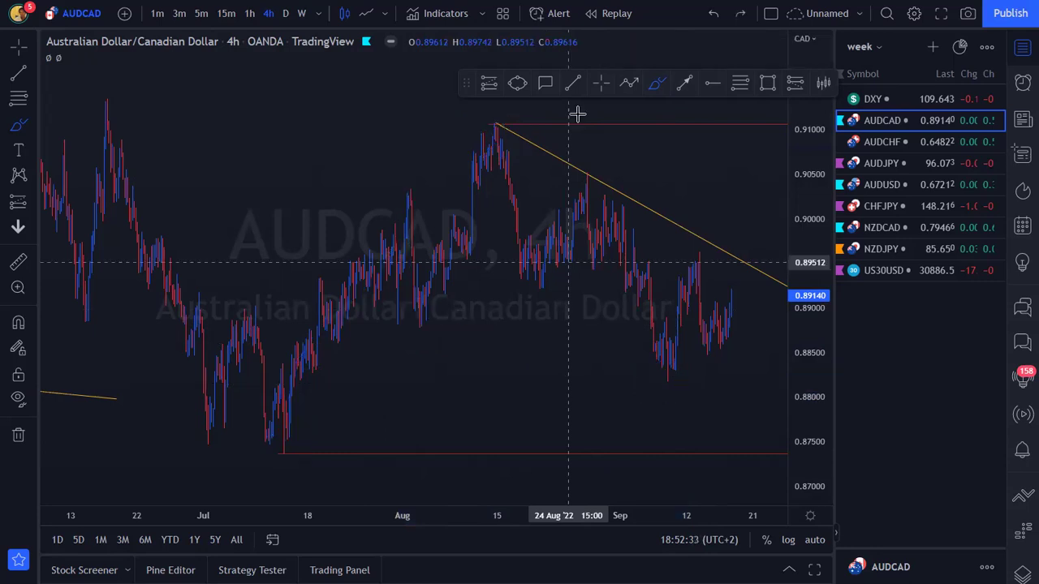
Draw a trend line from the 2 August 2022 low at about 0.8878 through the early September low
{"action": "left_click", "coordinate": [572, 82]}
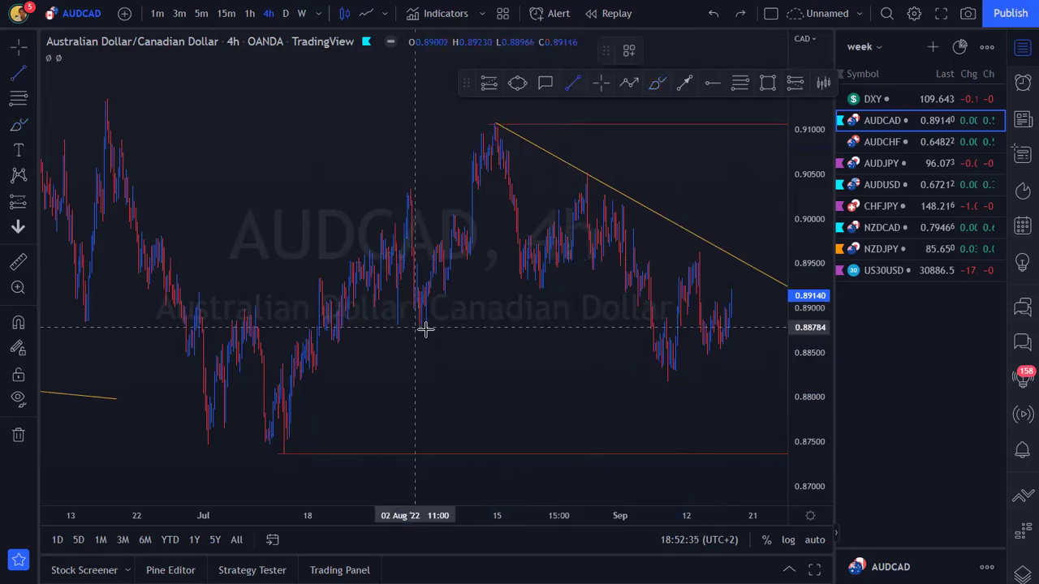
{"action": "left_click", "coordinate": [415, 327]}
{"action": "left_click", "coordinate": [780, 410]}
{"action": "left_click_drag", "start_coordinate": [713, 383], "coordinate": [608, 404]}
{"action": "left_click", "coordinate": [779, 366]}
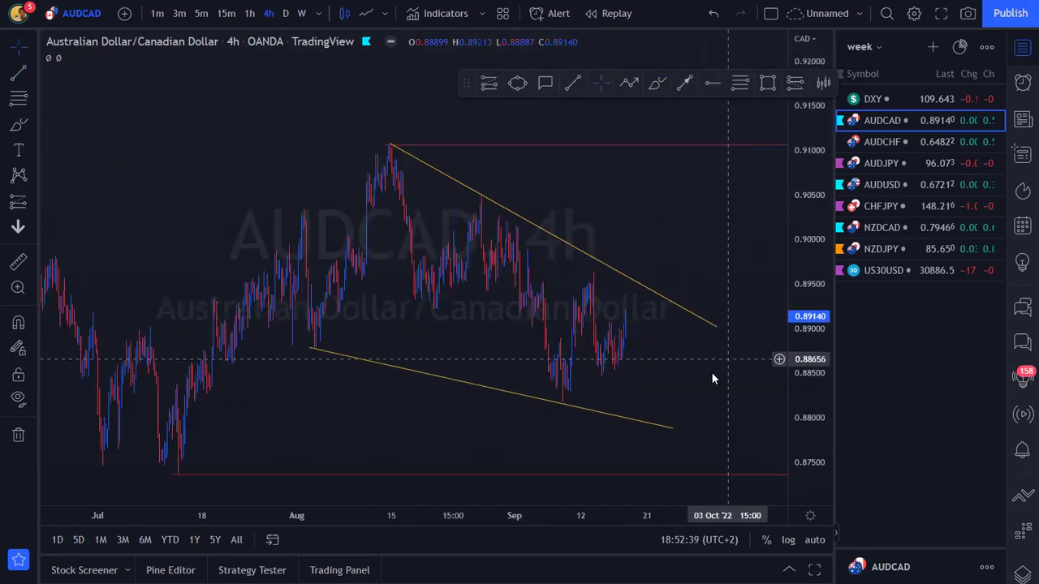
Mark the 7 September 2022 low with a horizontal ray at about 0.8818
{"action": "left_click", "coordinate": [535, 391]}
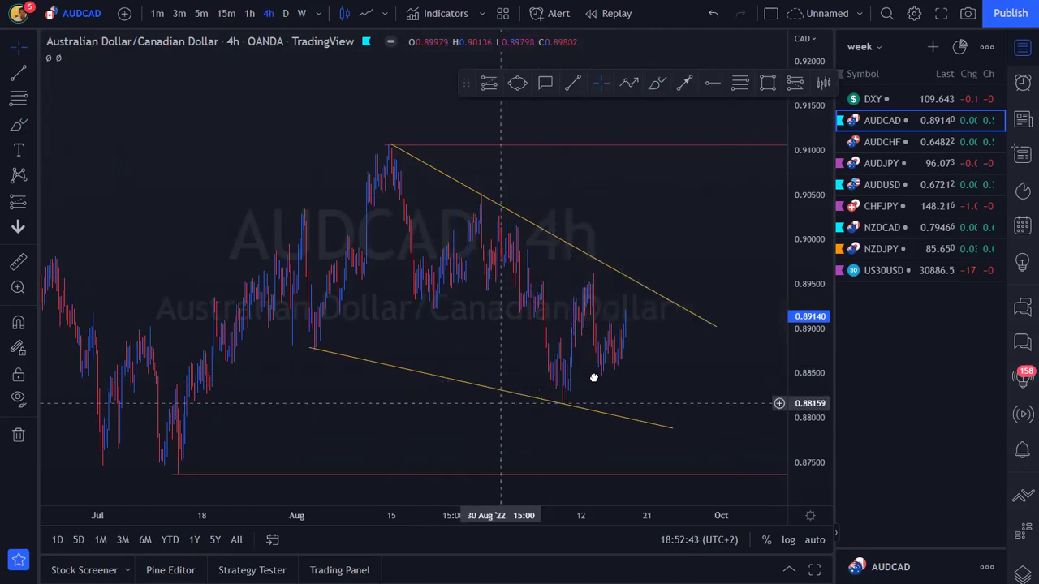
{"action": "left_click_drag", "start_coordinate": [517, 397], "coordinate": [612, 374]}
{"action": "scroll", "coordinate": [357, 520], "scroll_direction": "left", "scroll_amount": 3}
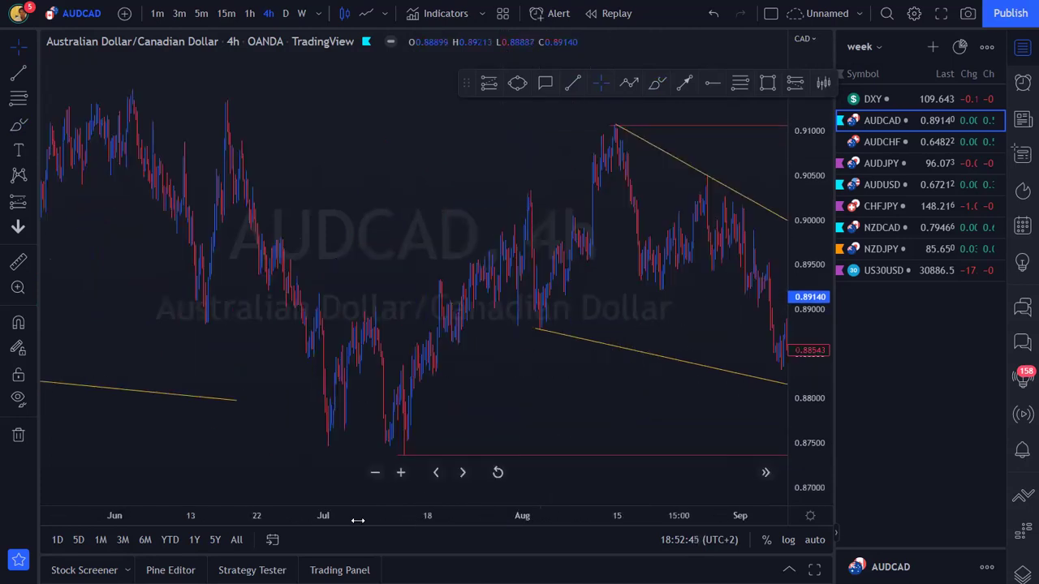
{"action": "left_click", "coordinate": [195, 540]}
{"action": "mouse_move", "coordinate": [194, 435]}
{"action": "left_mouse_down"}
{"action": "mouse_move", "coordinate": [159, 475]}
{"action": "mouse_move", "coordinate": [178, 423]}
{"action": "left_mouse_up"}
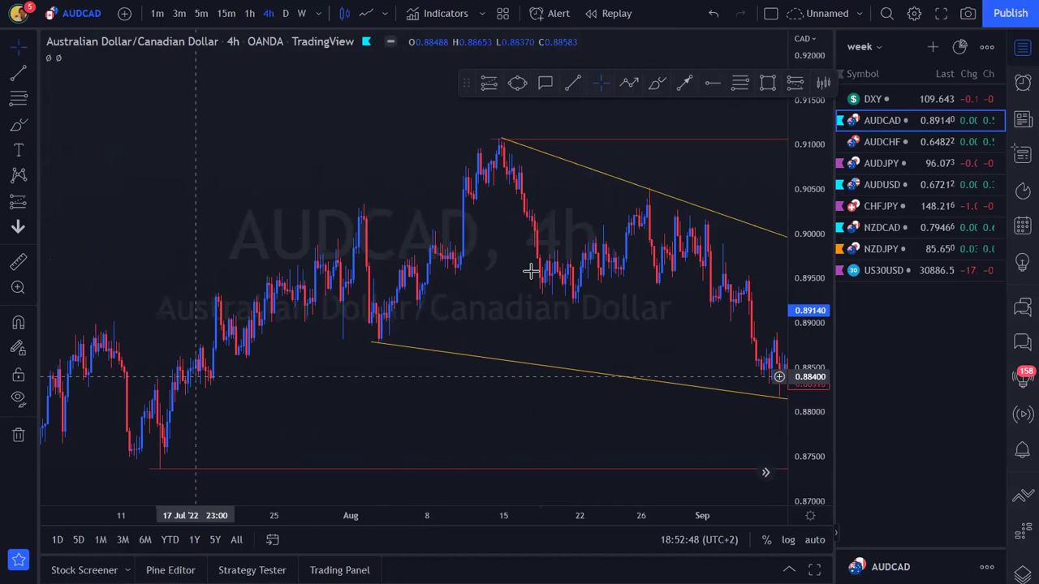
{"action": "scroll", "coordinate": [530, 272], "scroll_direction": "right", "scroll_amount": 5}
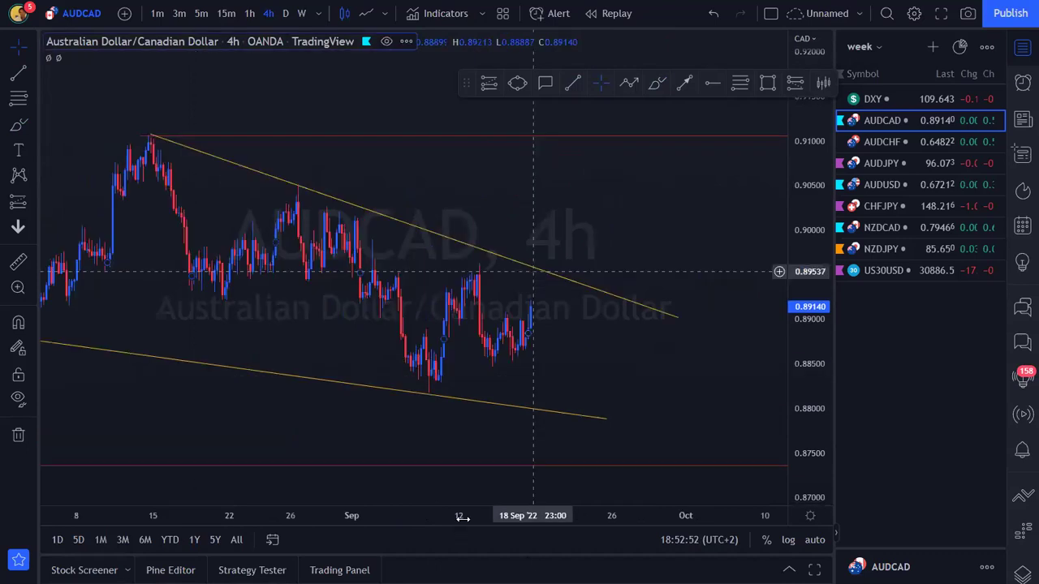
{"action": "left_click_drag", "start_coordinate": [461, 519], "coordinate": [525, 517]}
{"action": "scroll", "coordinate": [610, 87], "scroll_direction": "down", "scroll_amount": 1}
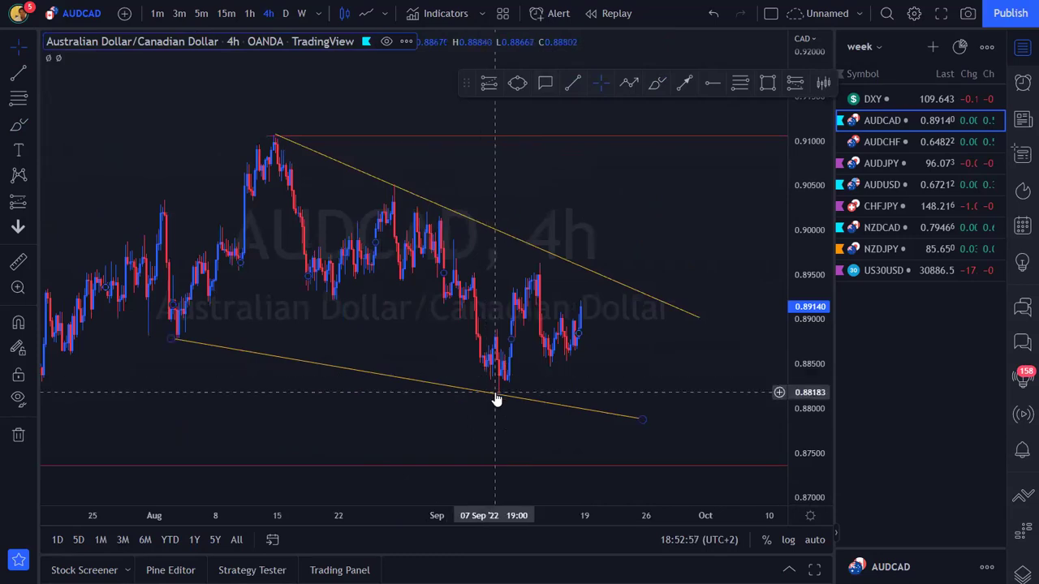
{"action": "left_click", "coordinate": [711, 83]}
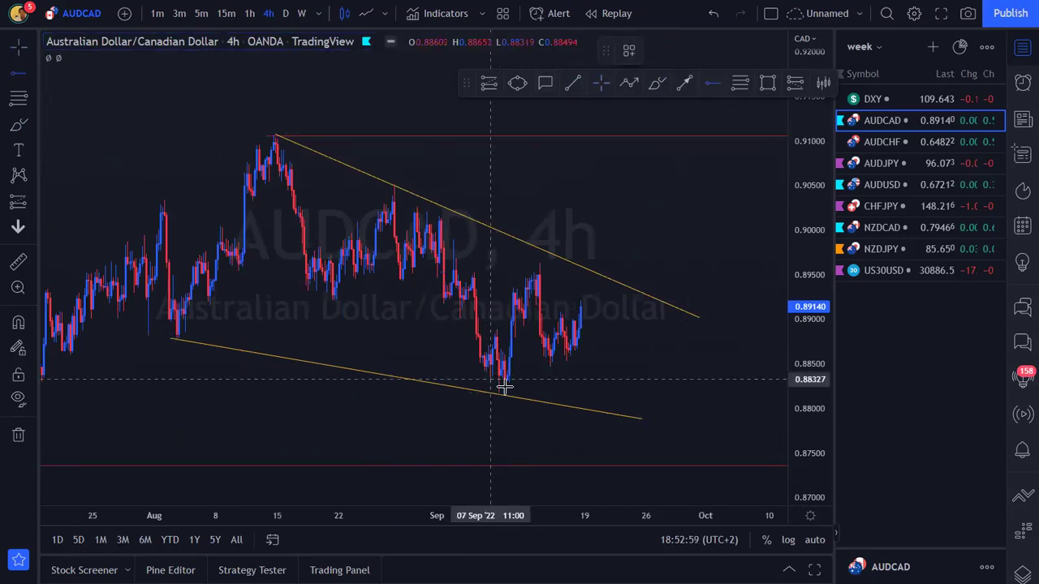
{"action": "left_click", "coordinate": [497, 393]}
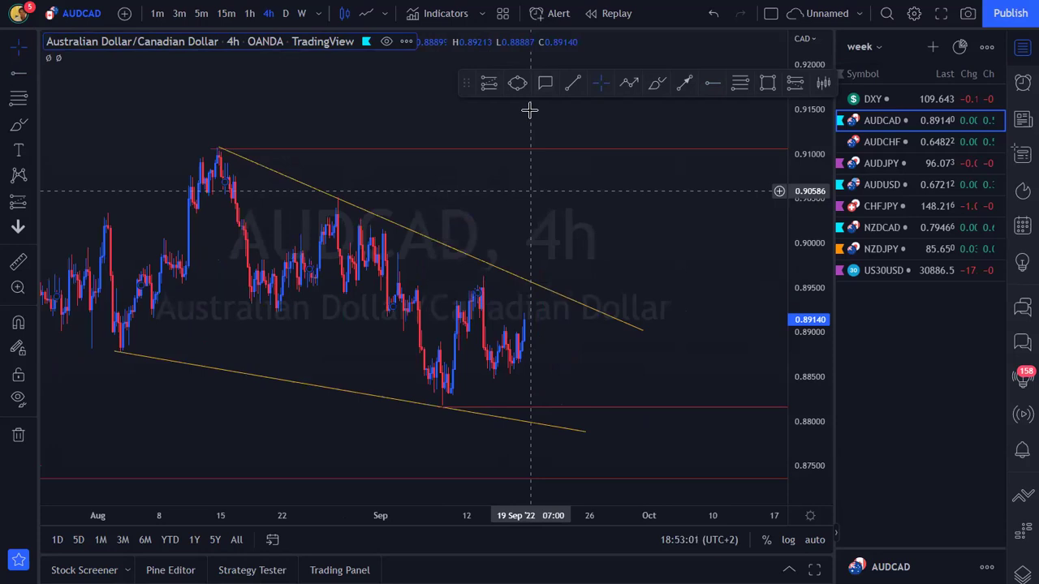
Brush a projected fall from the current price to the September-low ray, underline that level, and add a boxed dip-and-rebound zone beneath it
{"action": "left_click", "coordinate": [658, 85]}
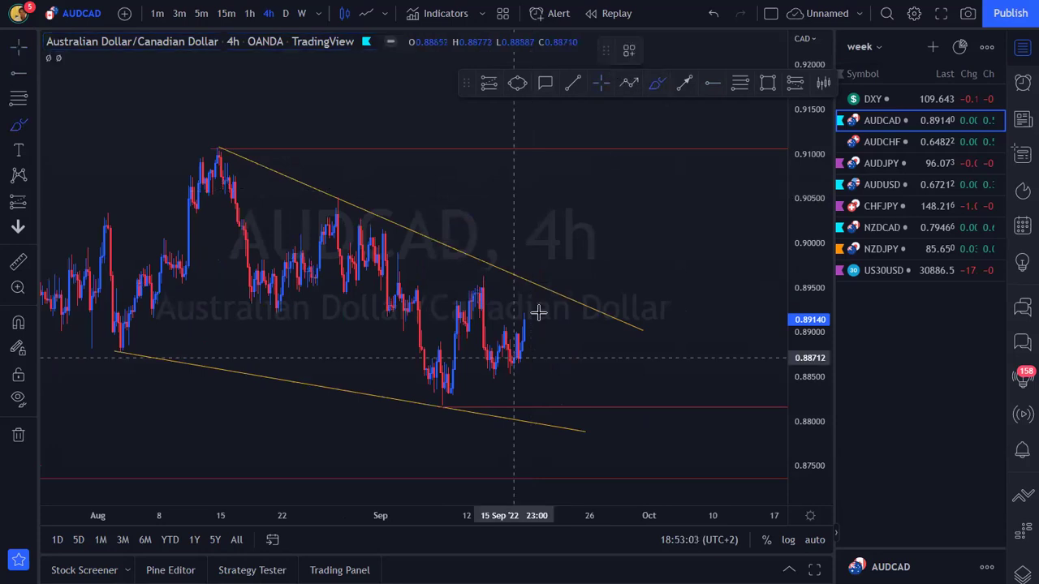
{"action": "mouse_move", "coordinate": [526, 316]}
{"action": "left_mouse_down"}
{"action": "mouse_move", "coordinate": [564, 394]}
{"action": "mouse_move", "coordinate": [582, 396]}
{"action": "left_mouse_up"}
{"action": "left_click_drag", "start_coordinate": [440, 406], "coordinate": [542, 405]}
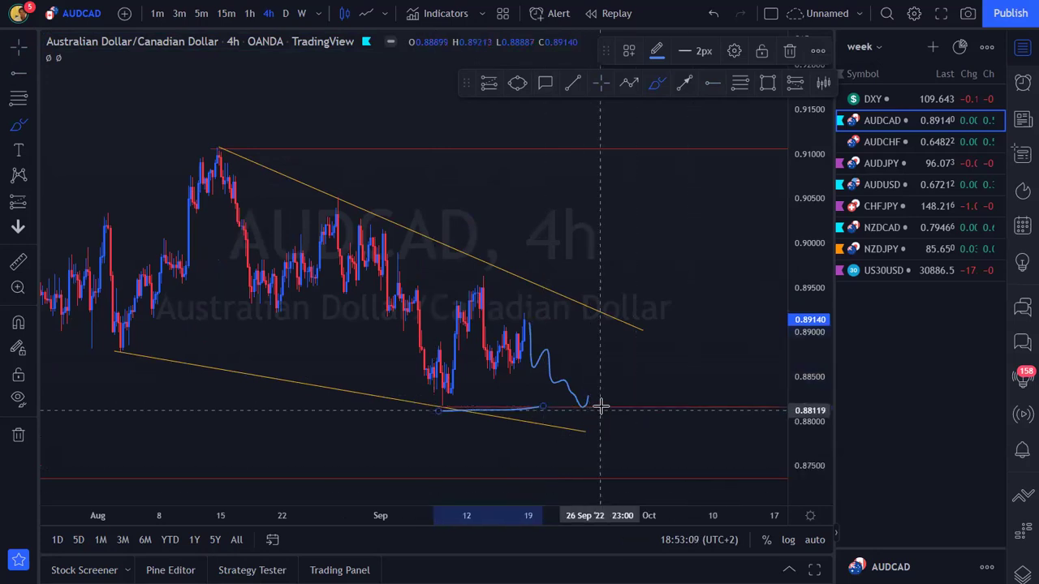
{"action": "mouse_move", "coordinate": [607, 409]}
{"action": "left_mouse_down"}
{"action": "mouse_move", "coordinate": [560, 415]}
{"action": "mouse_move", "coordinate": [601, 460]}
{"action": "mouse_move", "coordinate": [625, 463]}
{"action": "mouse_move", "coordinate": [593, 413]}
{"action": "mouse_move", "coordinate": [607, 413]}
{"action": "left_mouse_up"}
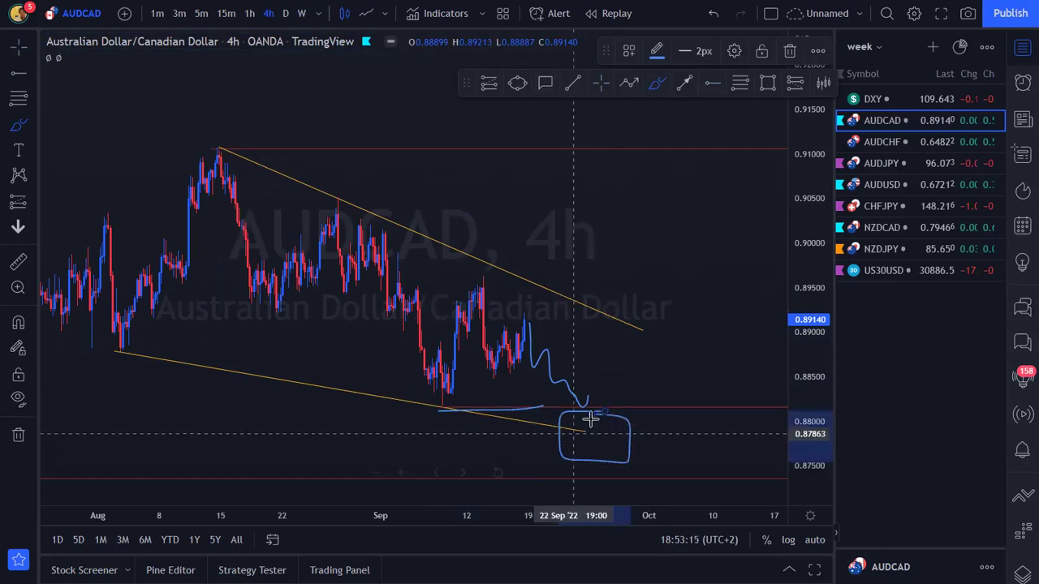
{"action": "mouse_move", "coordinate": [578, 422]}
{"action": "left_mouse_down"}
{"action": "mouse_move", "coordinate": [587, 438]}
{"action": "mouse_move", "coordinate": [615, 431]}
{"action": "mouse_move", "coordinate": [613, 417]}
{"action": "mouse_move", "coordinate": [621, 429]}
{"action": "left_mouse_up"}
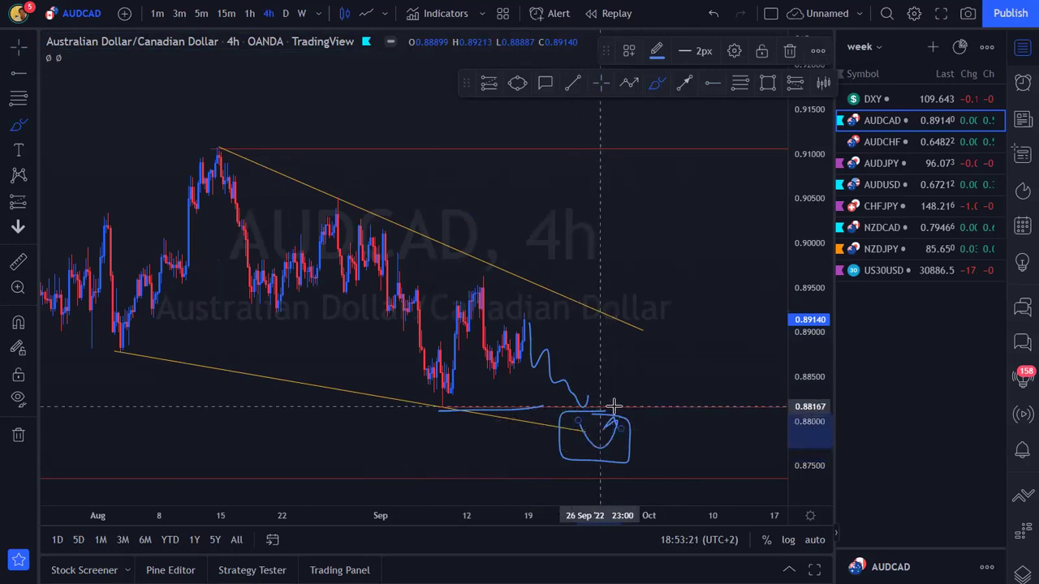
Brush the projected recovery above the September-low ray with a circled retest, ending in an upward arrow near 0.8914
{"action": "left_click_drag", "start_coordinate": [608, 431], "coordinate": [635, 369]}
{"action": "left_click_drag", "start_coordinate": [596, 408], "coordinate": [652, 408]}
{"action": "mouse_move", "coordinate": [636, 372]}
{"action": "left_mouse_down"}
{"action": "mouse_move", "coordinate": [668, 412]}
{"action": "mouse_move", "coordinate": [690, 324]}
{"action": "left_mouse_up"}
{"action": "left_click_drag", "start_coordinate": [668, 398], "coordinate": [674, 390]}
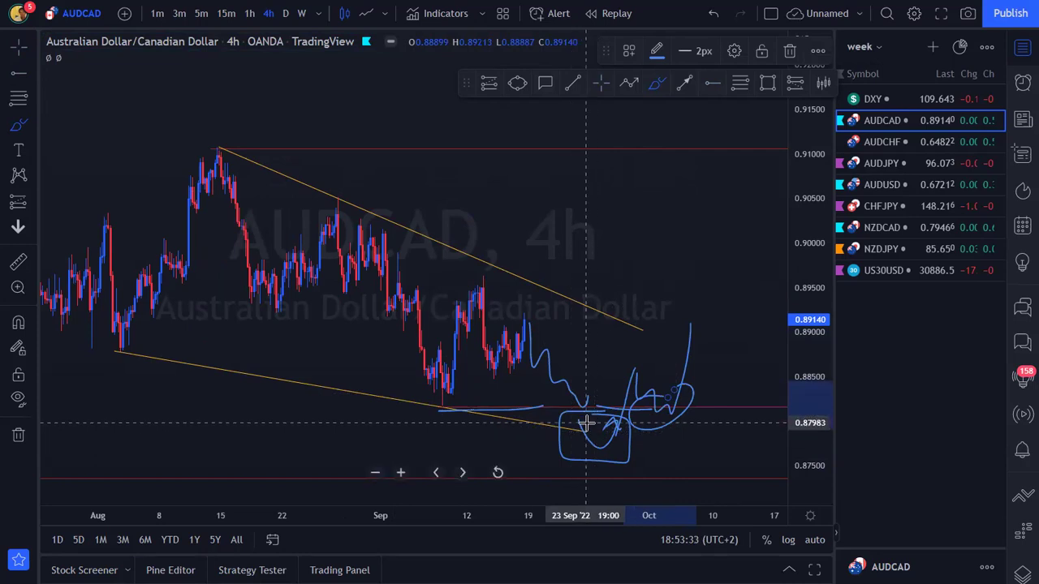
{"action": "left_click_drag", "start_coordinate": [562, 407], "coordinate": [622, 407]}
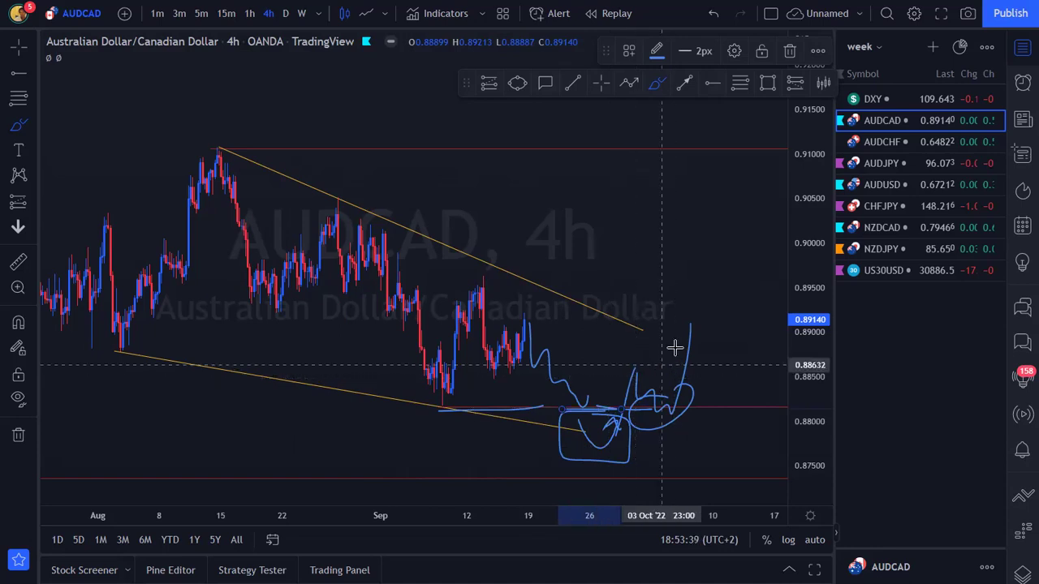
{"action": "left_click_drag", "start_coordinate": [689, 321], "coordinate": [706, 338]}
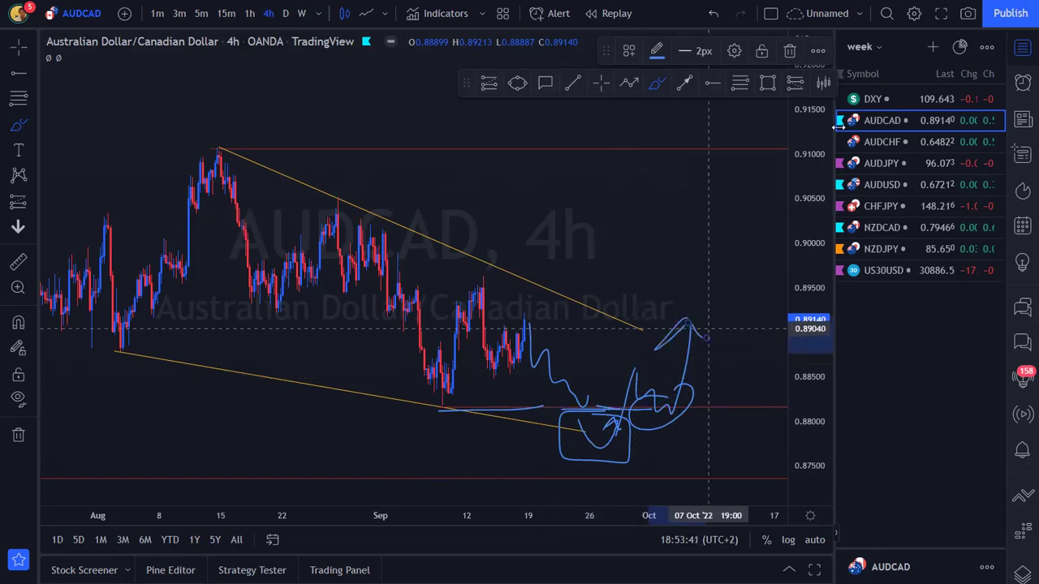
Switch the chart to AUDCHF from the watchlist
{"action": "left_click", "coordinate": [881, 142]}
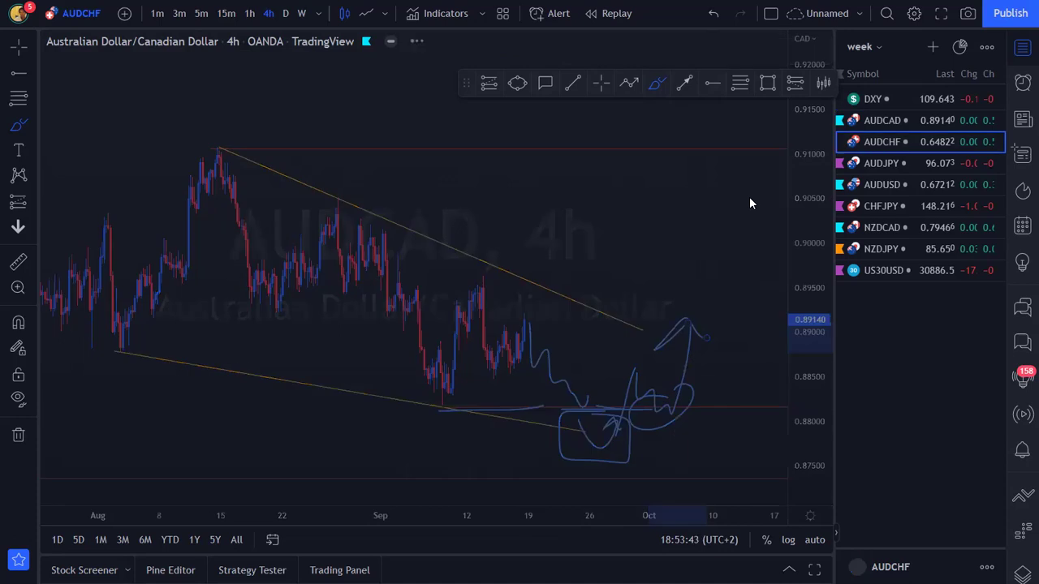
Switch the AUDCHF chart to the daily timeframe and mark the 2 December 2021 low with a horizontal ray at about 0.6423
{"action": "left_click", "coordinate": [284, 14]}
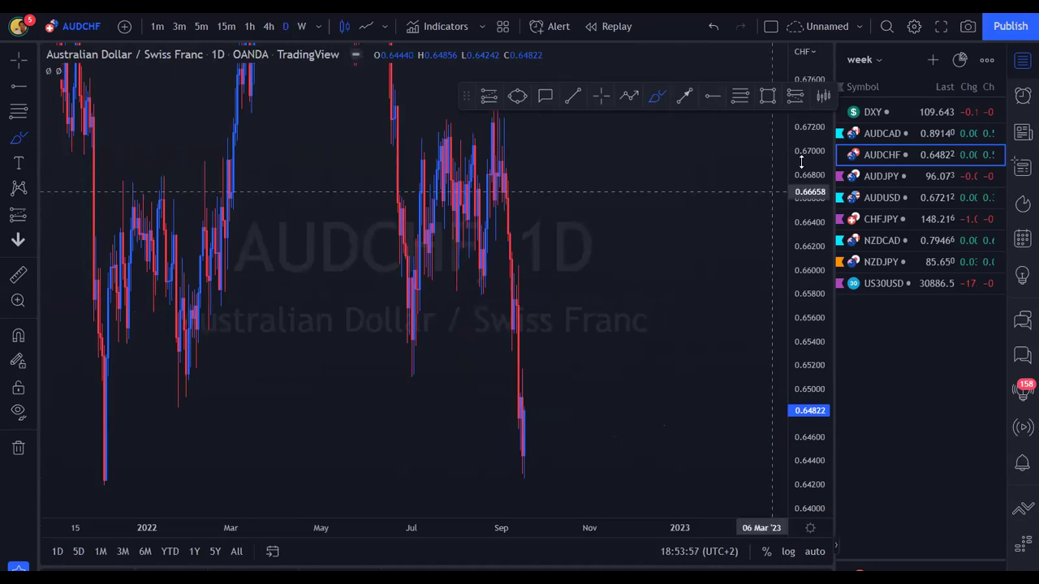
{"action": "double_click", "coordinate": [421, 533]}
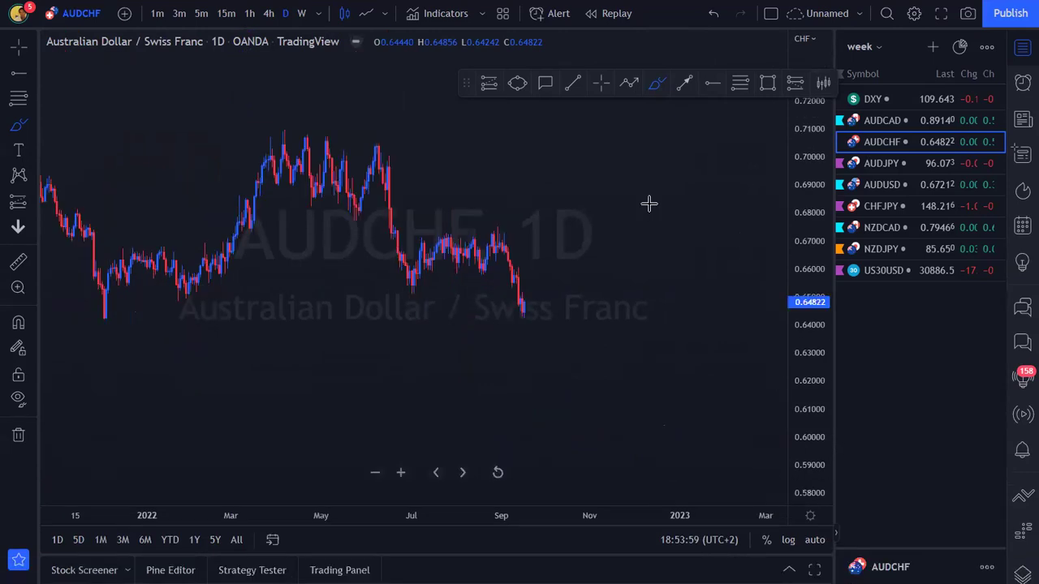
{"action": "scroll", "coordinate": [650, 204], "scroll_direction": "down", "scroll_amount": 5}
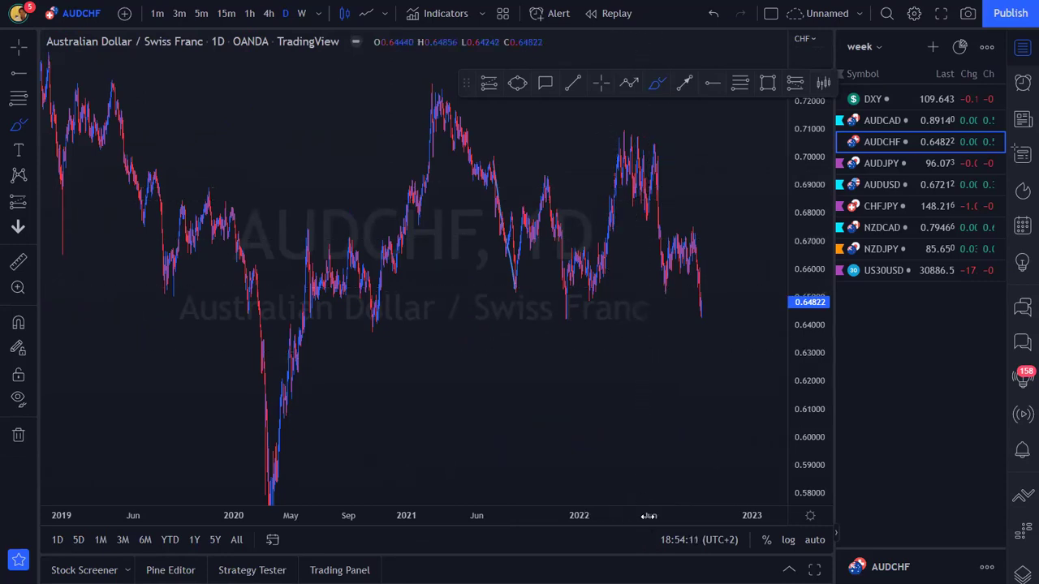
{"action": "left_click_drag", "start_coordinate": [648, 516], "coordinate": [506, 529]}
{"action": "scroll", "coordinate": [799, 445], "scroll_direction": "up", "scroll_amount": 2}
{"action": "left_click_drag", "start_coordinate": [805, 371], "coordinate": [598, 319]}
{"action": "left_click_drag", "start_coordinate": [578, 512], "coordinate": [522, 499]}
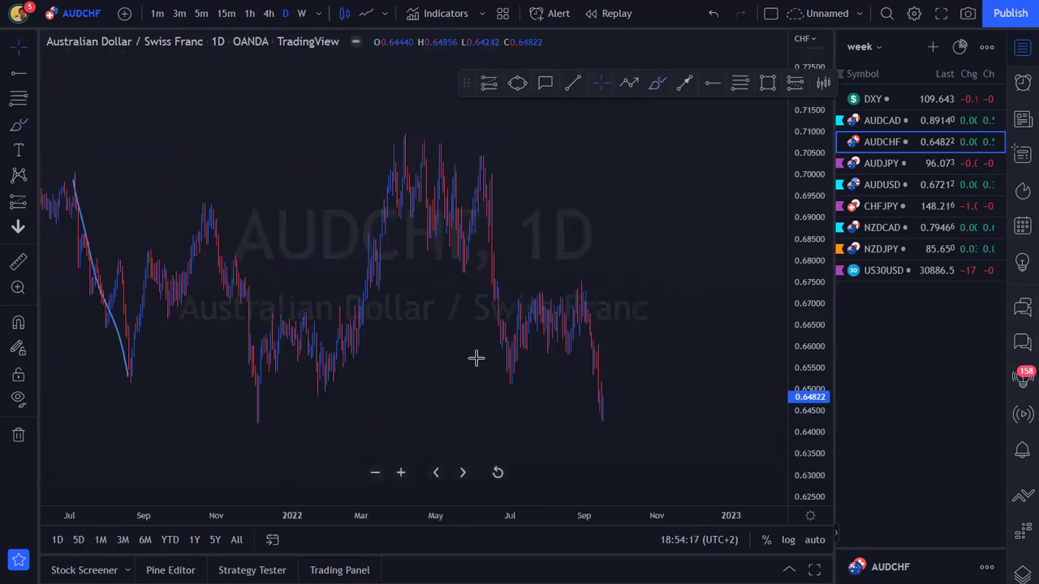
{"action": "scroll", "coordinate": [531, 365], "scroll_direction": "up", "scroll_amount": 1}
{"action": "scroll", "coordinate": [454, 406], "scroll_direction": "up", "scroll_amount": 1}
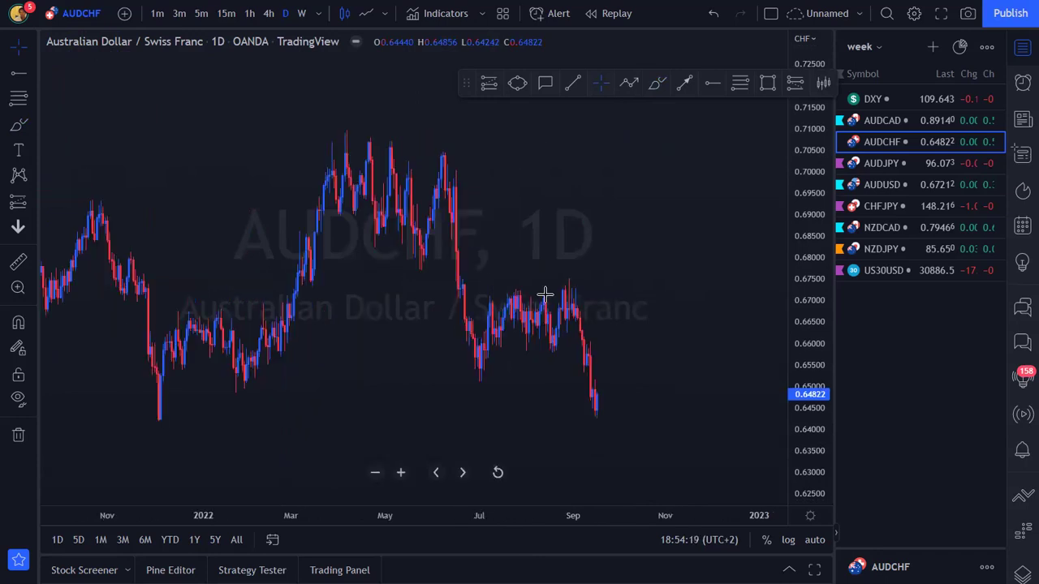
{"action": "left_click_drag", "start_coordinate": [545, 294], "coordinate": [627, 293]}
{"action": "left_click", "coordinate": [712, 84]}
{"action": "left_click", "coordinate": [234, 417]}
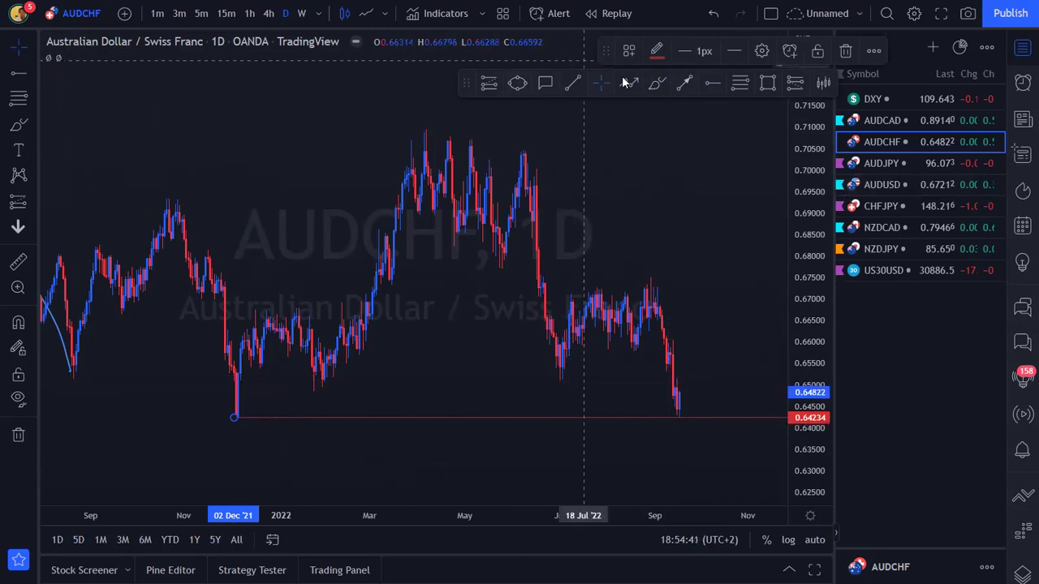
Brush the September fall, boxed zones around the December-low ray, and upward rebound arrows with a pointer toward the zones' upper edge
{"action": "left_click", "coordinate": [657, 83]}
{"action": "mouse_move", "coordinate": [668, 302]}
{"action": "left_mouse_down"}
{"action": "mouse_move", "coordinate": [655, 311]}
{"action": "mouse_move", "coordinate": [673, 365]}
{"action": "left_mouse_up"}
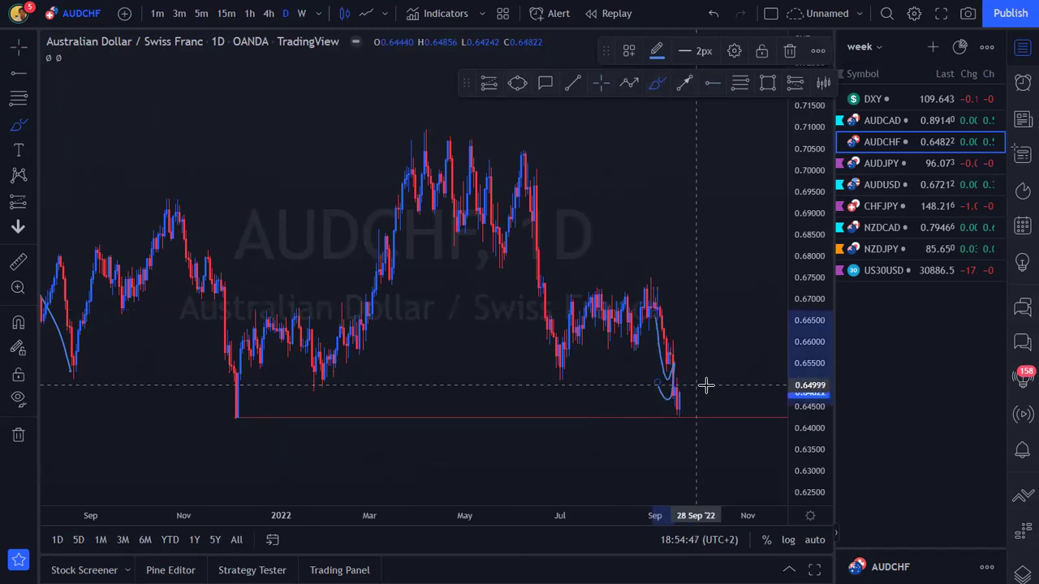
{"action": "mouse_move", "coordinate": [659, 398]}
{"action": "left_mouse_down"}
{"action": "mouse_move", "coordinate": [728, 434]}
{"action": "mouse_move", "coordinate": [728, 375]}
{"action": "mouse_move", "coordinate": [703, 386]}
{"action": "left_mouse_up"}
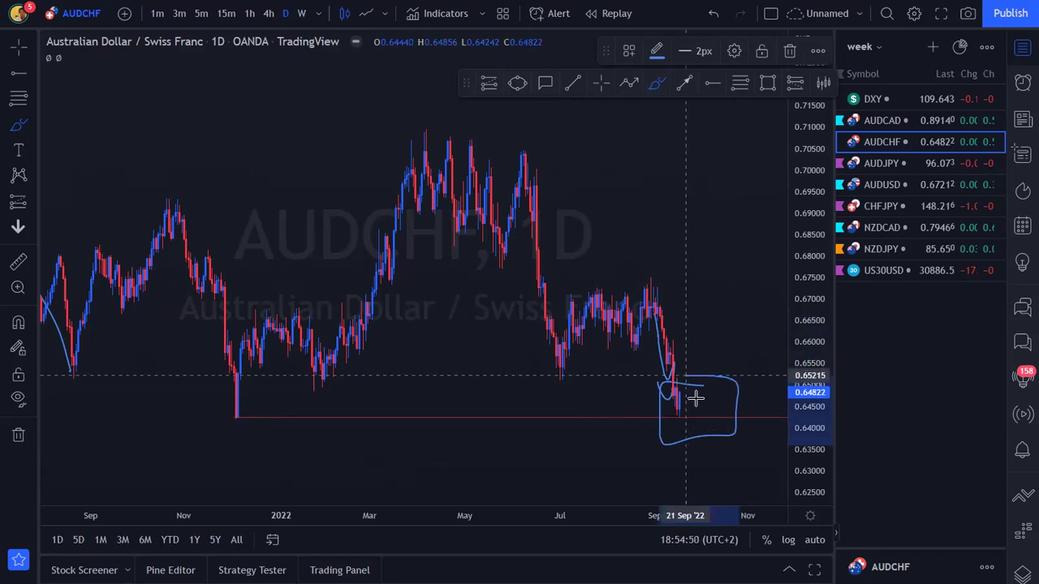
{"action": "left_click_drag", "start_coordinate": [680, 421], "coordinate": [709, 323]}
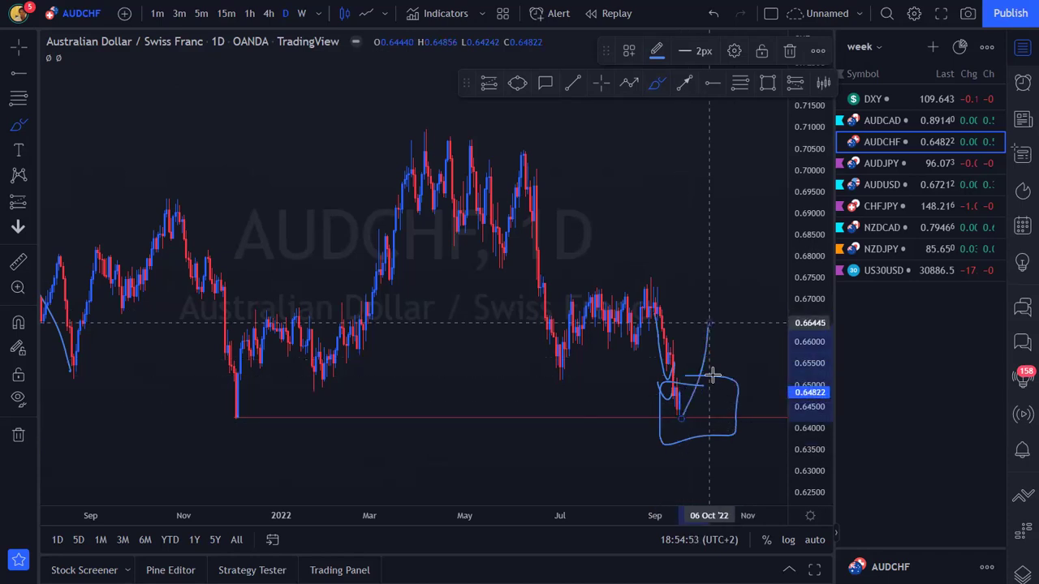
{"action": "mouse_move", "coordinate": [722, 372]}
{"action": "left_mouse_down"}
{"action": "mouse_move", "coordinate": [707, 371]}
{"action": "mouse_move", "coordinate": [692, 418]}
{"action": "mouse_move", "coordinate": [758, 389]}
{"action": "mouse_move", "coordinate": [716, 370]}
{"action": "mouse_move", "coordinate": [723, 385]}
{"action": "mouse_move", "coordinate": [739, 327]}
{"action": "mouse_move", "coordinate": [703, 398]}
{"action": "left_mouse_up"}
{"action": "mouse_move", "coordinate": [621, 379]}
{"action": "left_mouse_down"}
{"action": "mouse_move", "coordinate": [664, 373]}
{"action": "mouse_move", "coordinate": [648, 380]}
{"action": "left_mouse_up"}
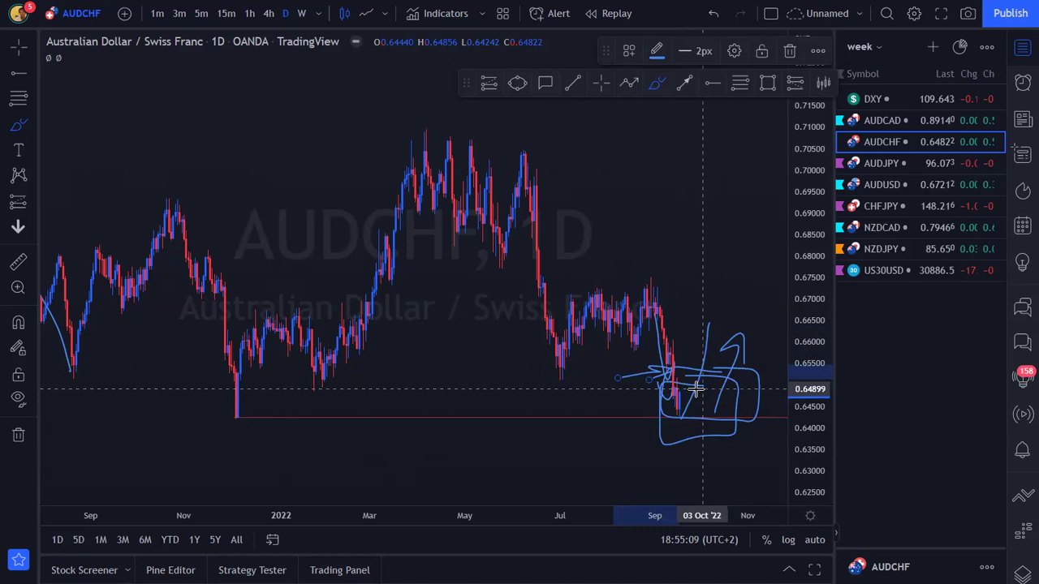
Draw a rectangle zone over the August 2022 lows from about 0.6599 down to 0.6582
{"action": "left_click_drag", "start_coordinate": [821, 242], "coordinate": [645, 544]}
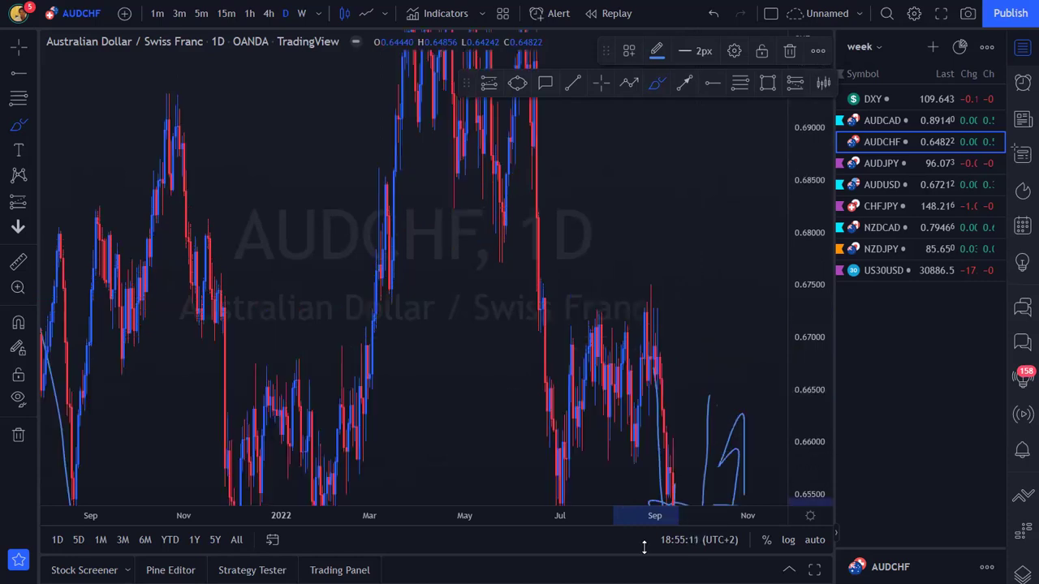
{"action": "scroll", "coordinate": [784, 131], "scroll_direction": "up", "scroll_amount": 3}
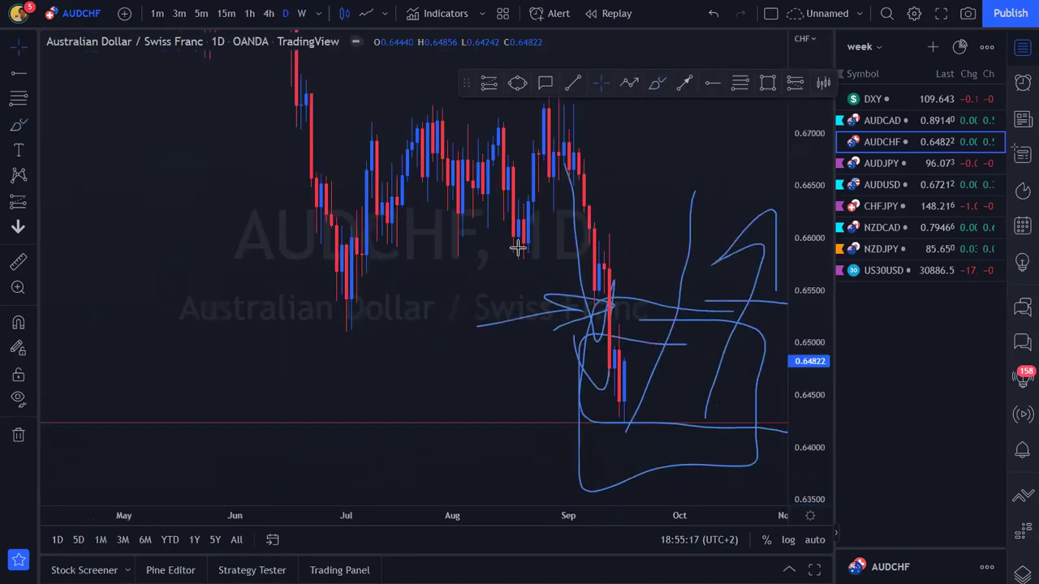
{"action": "key", "text": "alt+shift+r"}
{"action": "left_click_drag", "start_coordinate": [511, 238], "coordinate": [527, 257]}
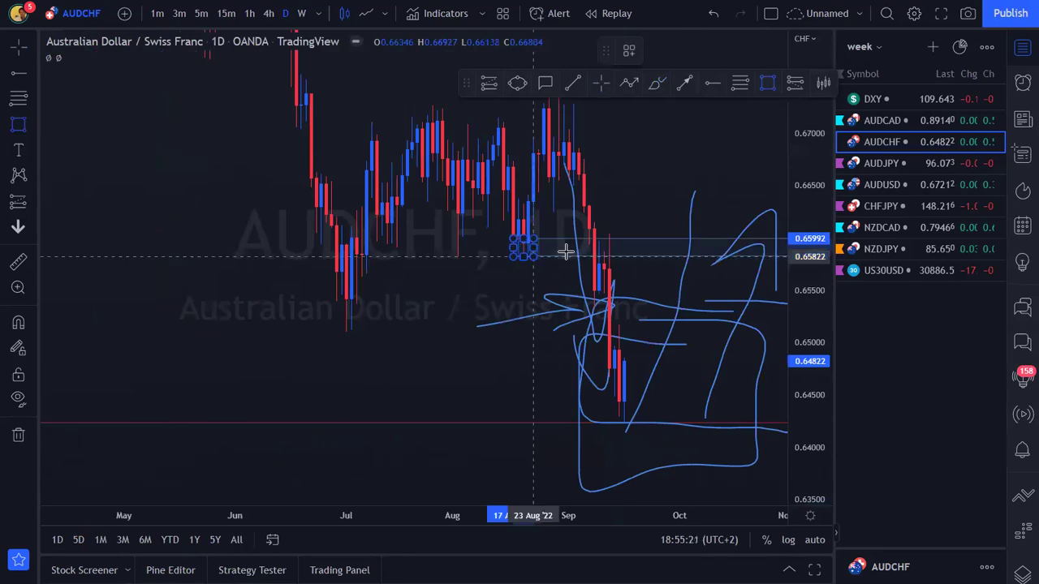
Brush a projected rise reversing below the ray, plus a rally from the circled latest candles into a circled reaction at the rectangle zone
{"action": "left_click", "coordinate": [658, 83]}
{"action": "mouse_move", "coordinate": [640, 379]}
{"action": "left_mouse_down"}
{"action": "mouse_move", "coordinate": [606, 355]}
{"action": "mouse_move", "coordinate": [700, 382]}
{"action": "mouse_move", "coordinate": [778, 497]}
{"action": "left_mouse_up"}
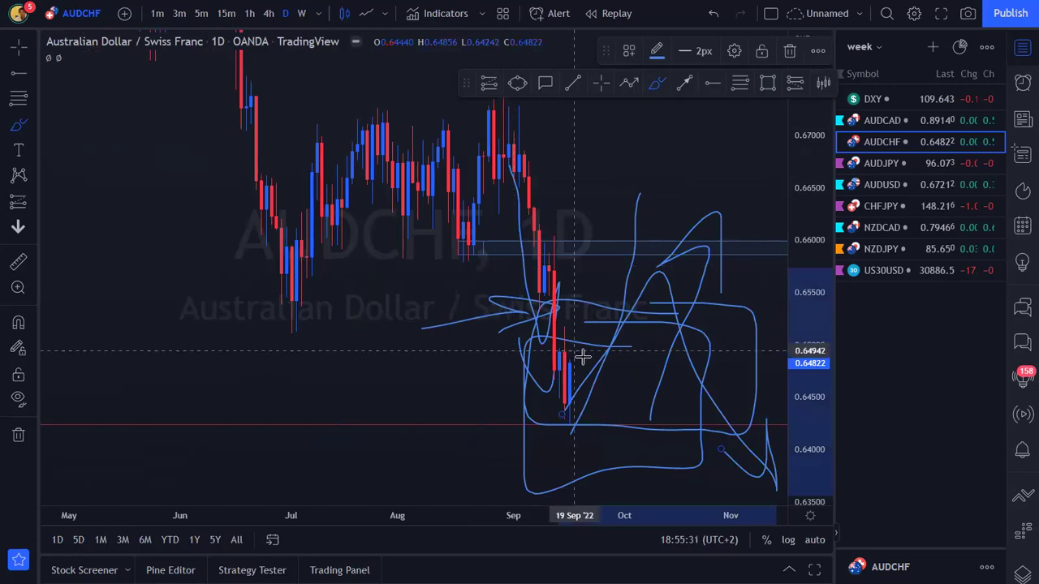
{"action": "mouse_move", "coordinate": [581, 354]}
{"action": "left_mouse_down"}
{"action": "mouse_move", "coordinate": [577, 403]}
{"action": "mouse_move", "coordinate": [561, 362]}
{"action": "left_mouse_up"}
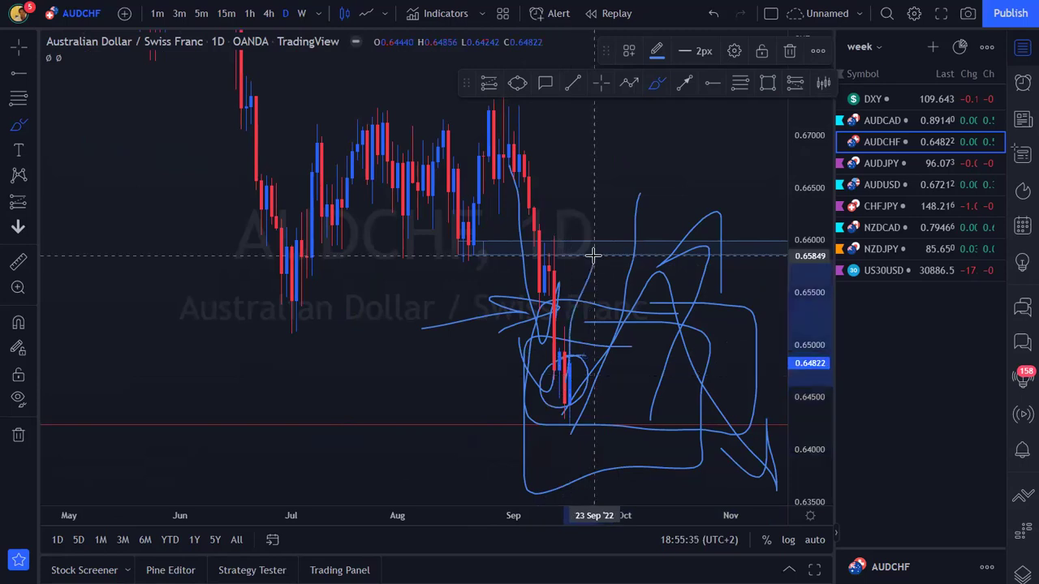
{"action": "mouse_move", "coordinate": [590, 273]}
{"action": "left_mouse_down"}
{"action": "mouse_move", "coordinate": [610, 270]}
{"action": "mouse_move", "coordinate": [633, 297]}
{"action": "mouse_move", "coordinate": [618, 308]}
{"action": "mouse_move", "coordinate": [629, 307]}
{"action": "left_mouse_up"}
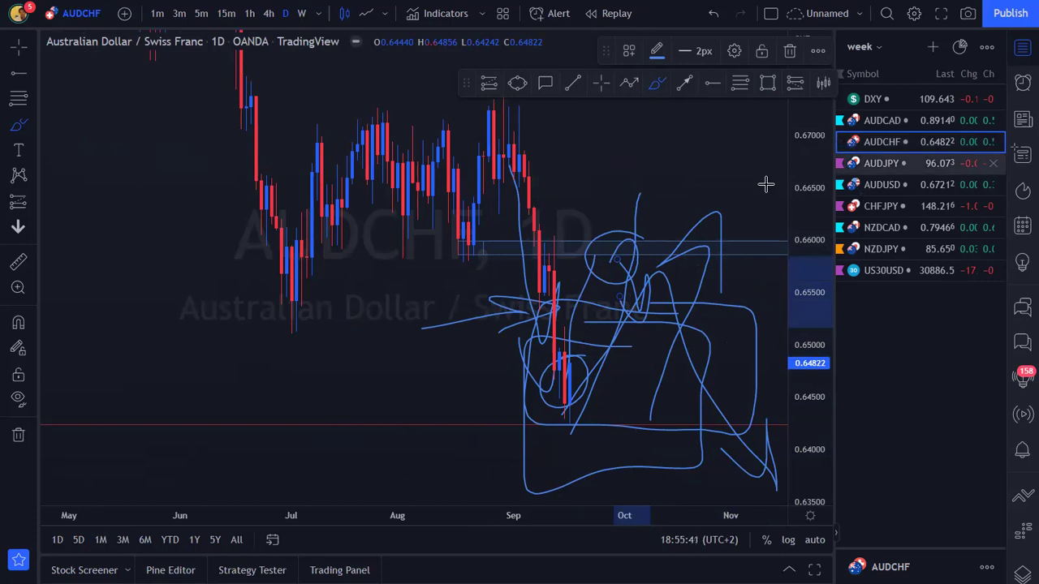
Open the AUDJPY weekly chart from the watchlist with its price history back to 2018
{"action": "left_click", "coordinate": [875, 164]}
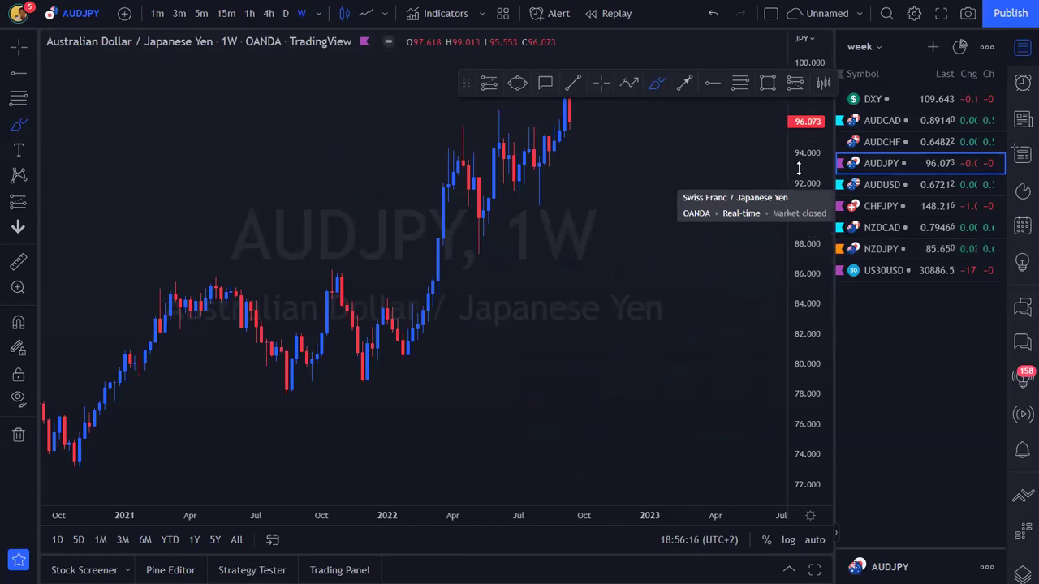
{"action": "scroll", "coordinate": [804, 232], "scroll_direction": "down", "scroll_amount": 5}
{"action": "scroll", "coordinate": [805, 276], "scroll_direction": "down", "scroll_amount": 5}
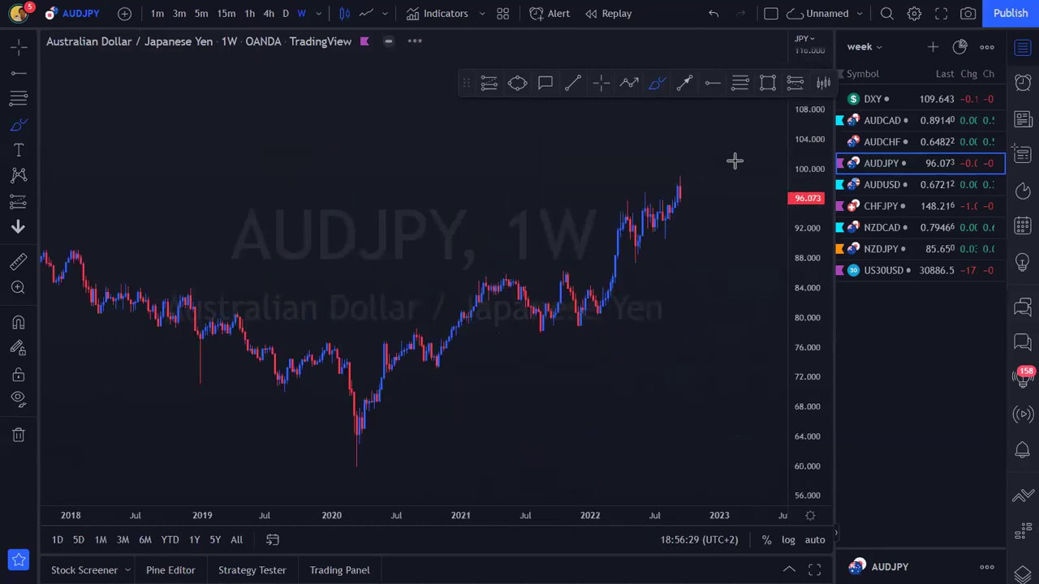
Brush a rising channel from the 2020 low, circle the 2022 highs, and undo these strokes
{"action": "left_click_drag", "start_coordinate": [357, 466], "coordinate": [737, 218]}
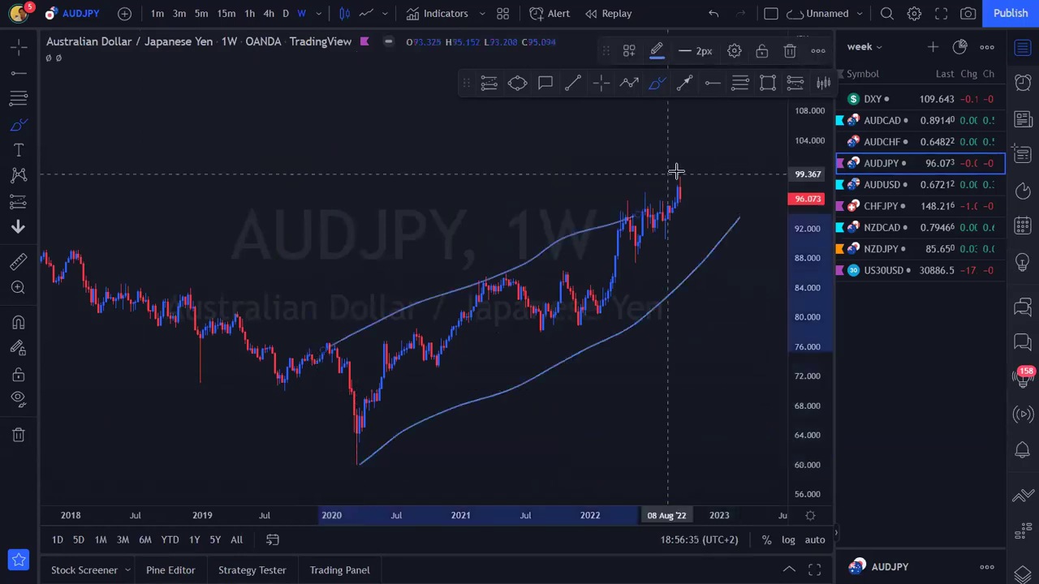
{"action": "mouse_move", "coordinate": [675, 170]}
{"action": "left_mouse_down"}
{"action": "mouse_move", "coordinate": [666, 165]}
{"action": "mouse_move", "coordinate": [638, 257]}
{"action": "mouse_move", "coordinate": [686, 164]}
{"action": "left_mouse_up"}
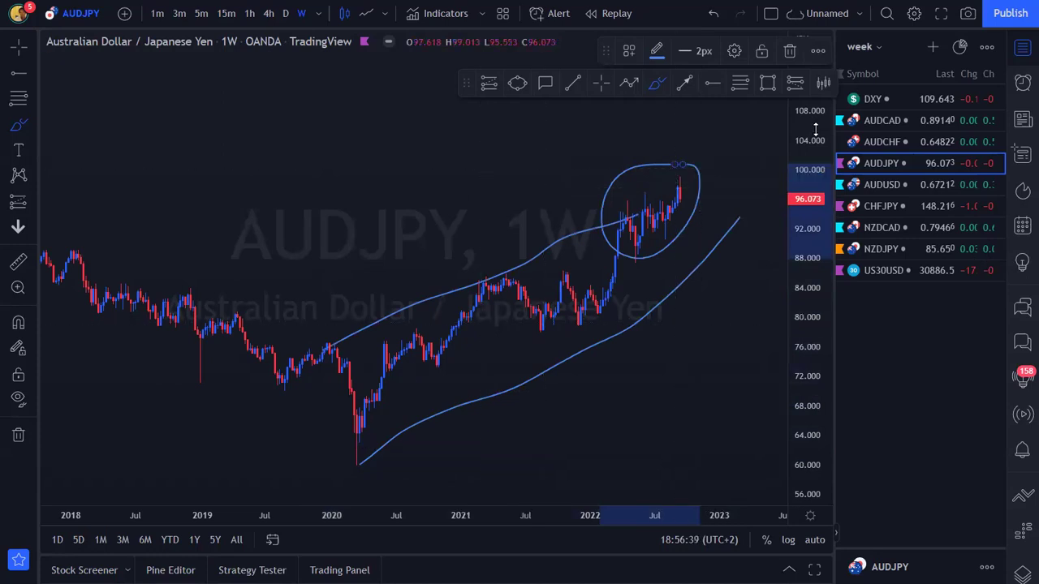
{"action": "key", "text": "ctrl+z"}
{"action": "key", "text": "ctrl+z"}
{"action": "key", "text": "ctrl+z"}
Mark the 6 June 2022 high on AUDJPY with a horizontal ray at about 96.86
{"action": "left_click_drag", "start_coordinate": [797, 360], "coordinate": [710, 496]}
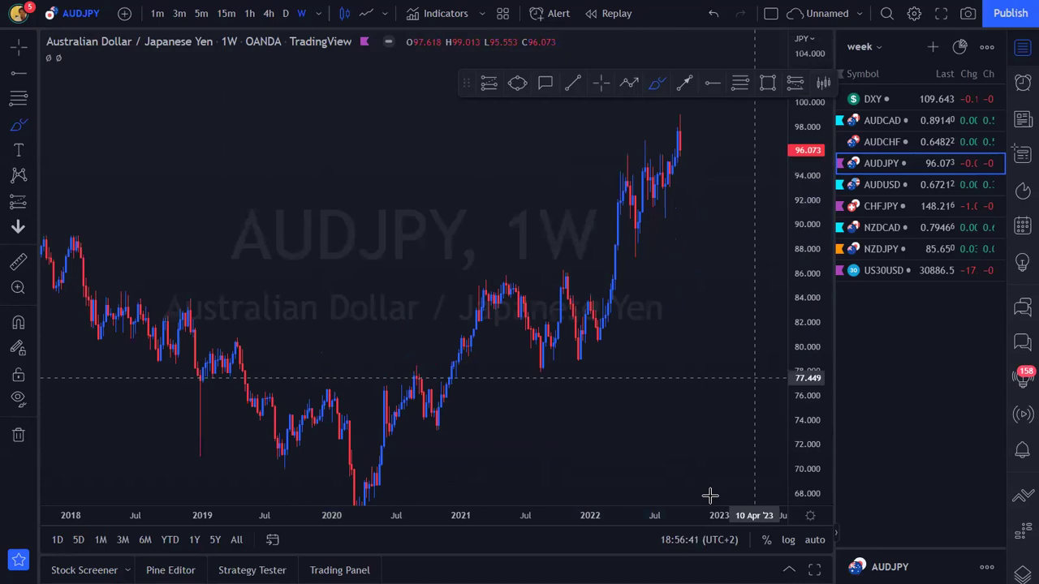
{"action": "scroll", "coordinate": [766, 419], "scroll_direction": "up", "scroll_amount": 5}
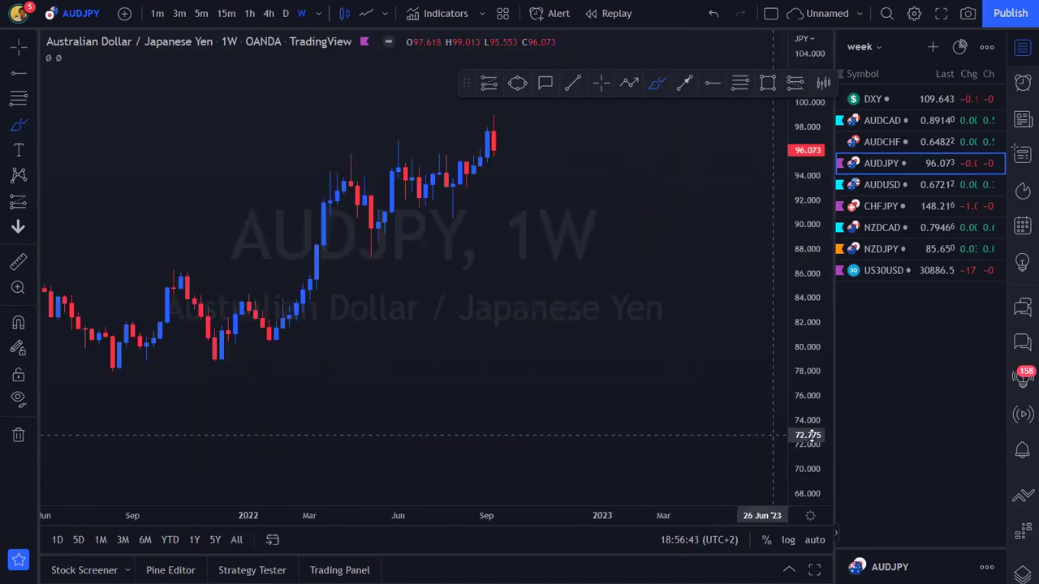
{"action": "mouse_move", "coordinate": [393, 98]}
{"action": "left_mouse_down"}
{"action": "mouse_move", "coordinate": [438, 169]}
{"action": "mouse_move", "coordinate": [418, 87]}
{"action": "left_mouse_up"}
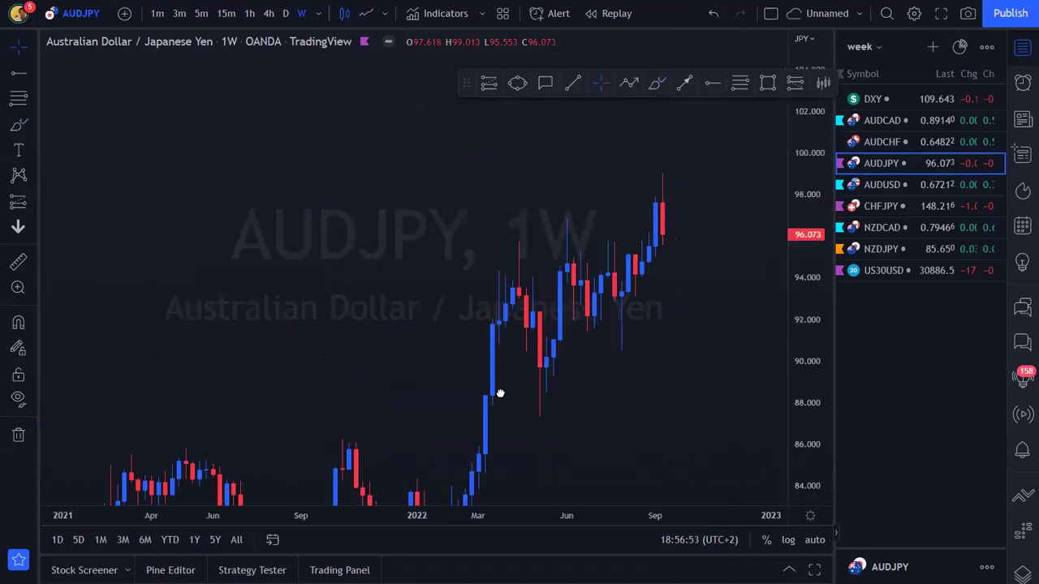
{"action": "scroll", "coordinate": [808, 430], "scroll_direction": "up", "scroll_amount": 2}
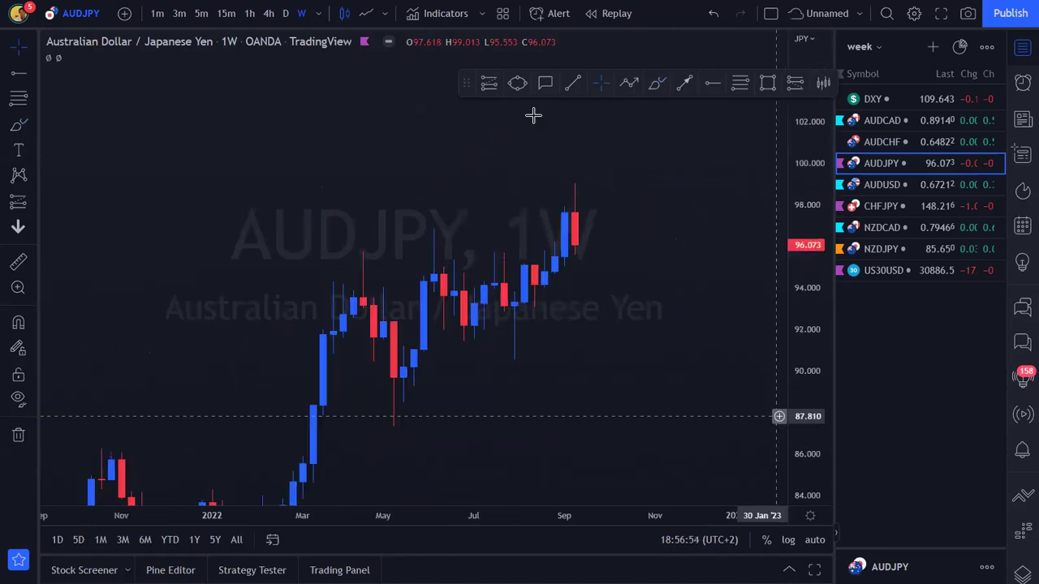
{"action": "left_click", "coordinate": [713, 90]}
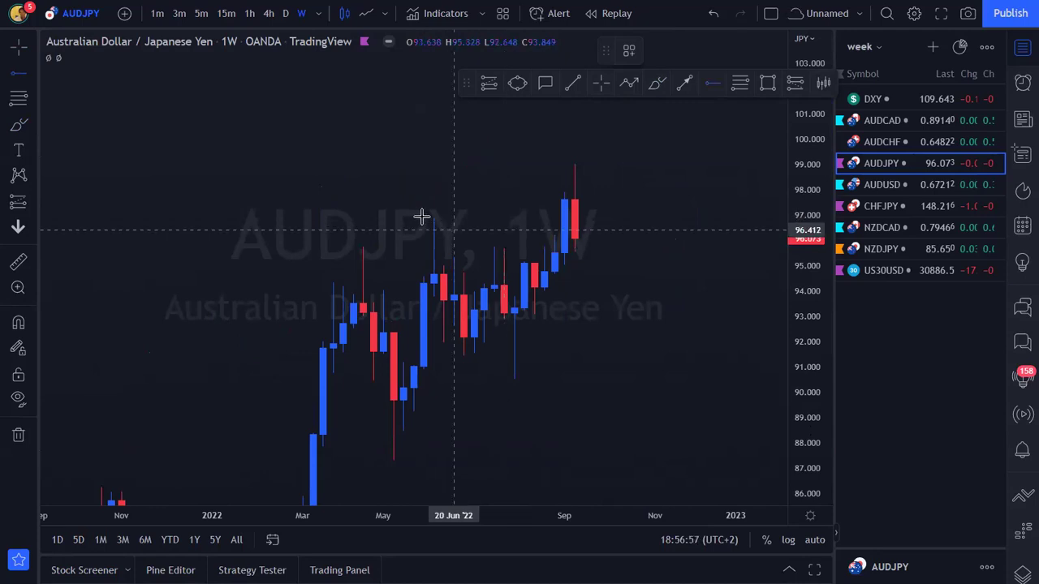
{"action": "left_click", "coordinate": [465, 159]}
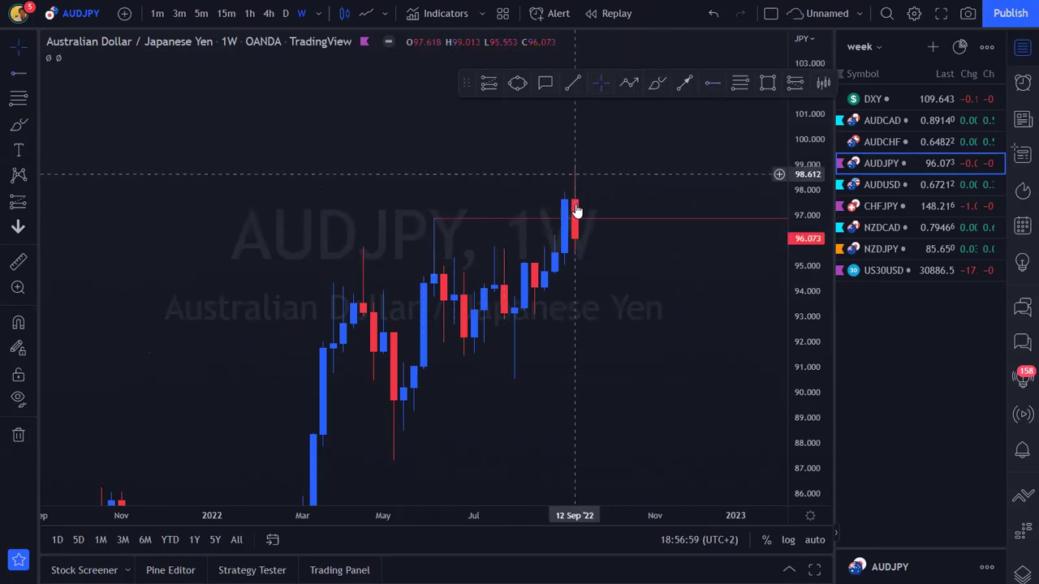
Brush marks on the September candle bodies and the April and June highs, and undo these strokes
{"action": "left_click", "coordinate": [655, 84]}
{"action": "left_click_drag", "start_coordinate": [565, 193], "coordinate": [555, 197]}
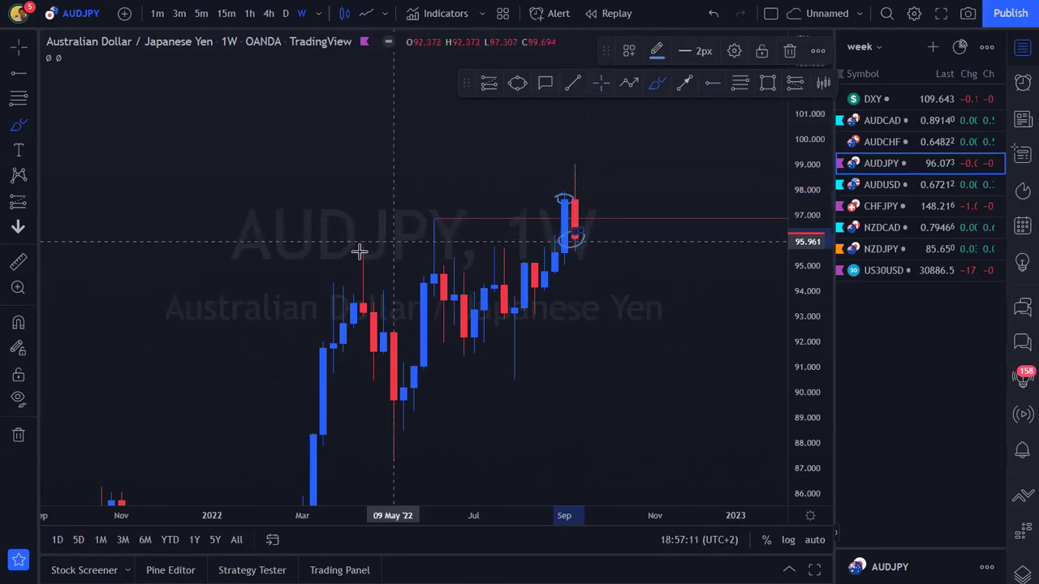
{"action": "mouse_move", "coordinate": [353, 249]}
{"action": "left_mouse_down"}
{"action": "mouse_move", "coordinate": [404, 246]}
{"action": "mouse_move", "coordinate": [436, 213]}
{"action": "mouse_move", "coordinate": [444, 258]}
{"action": "left_mouse_up"}
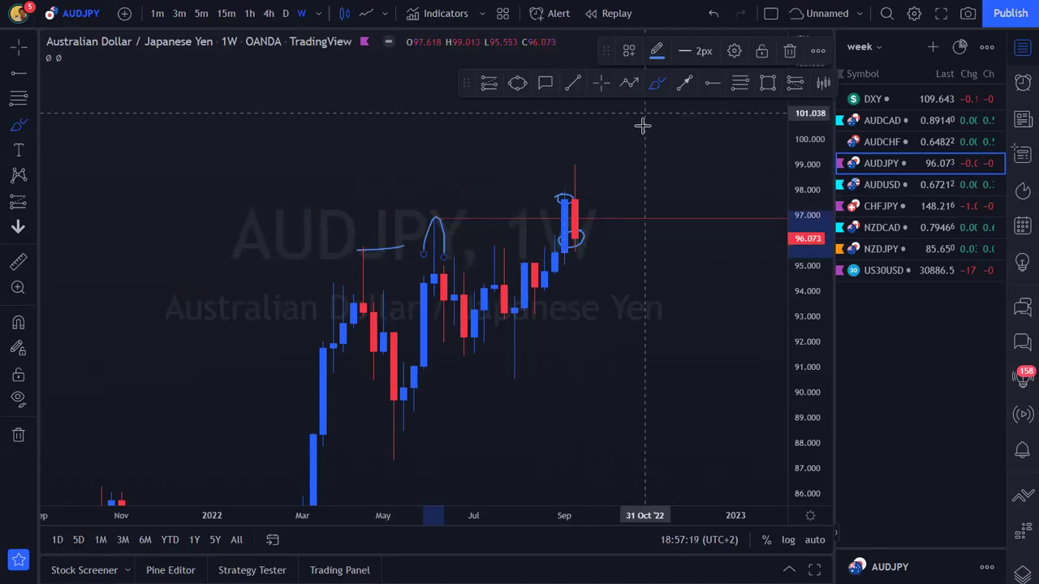
{"action": "key", "text": "ctrl+z"}
{"action": "key", "text": "ctrl+z"}
Switch the chart to AUDUSD and back to AUDJPY
{"action": "left_click", "coordinate": [601, 86]}
{"action": "left_click_drag", "start_coordinate": [716, 197], "coordinate": [748, 195]}
{"action": "left_click", "coordinate": [881, 186]}
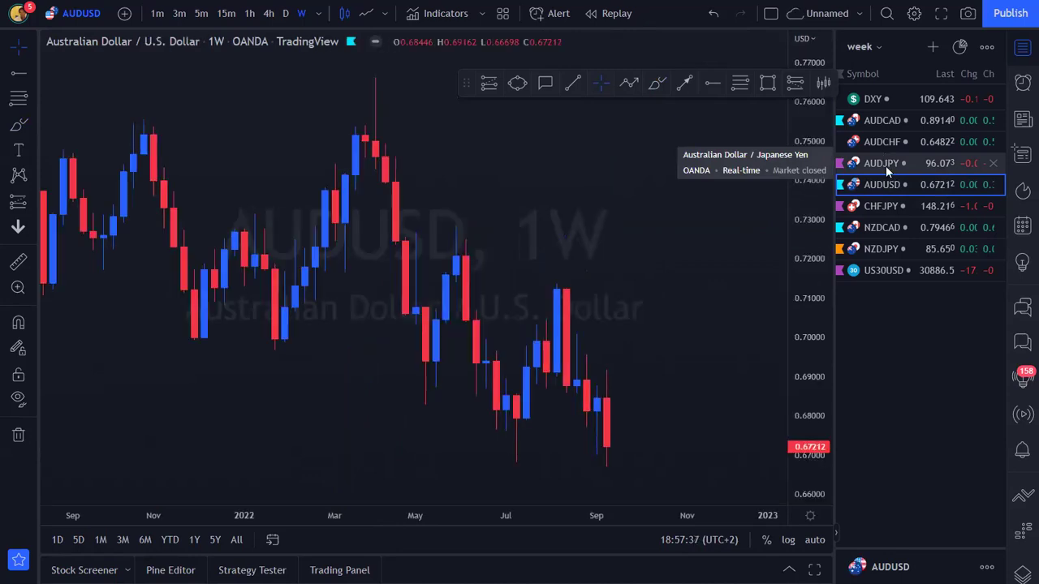
{"action": "left_click", "coordinate": [886, 165]}
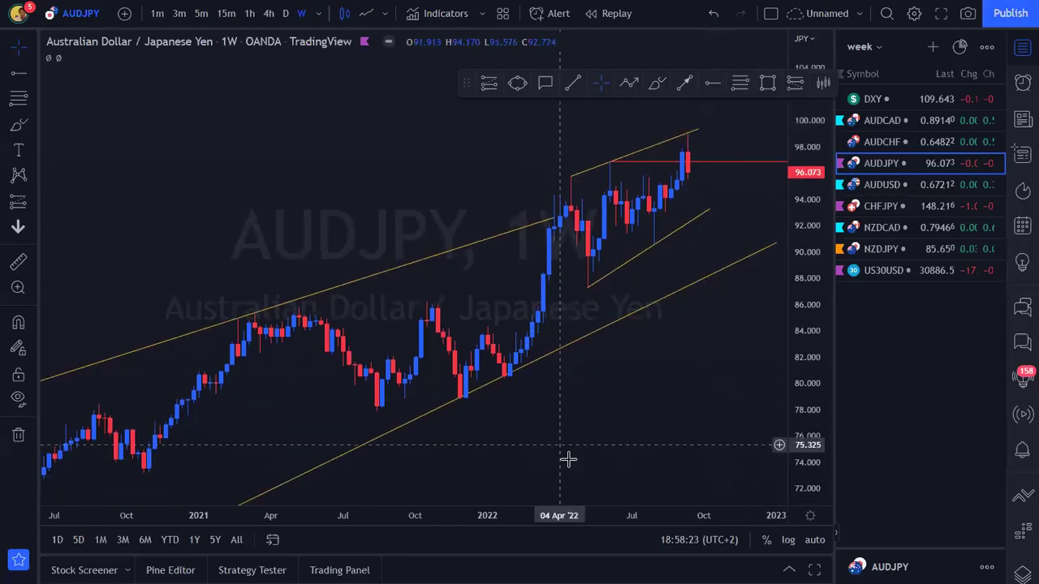
Examine the AUDJPY weekly candles against the rising trend lines and the horizontal ray at the June 2022 high
{"action": "left_click_drag", "start_coordinate": [596, 152], "coordinate": [544, 251]}
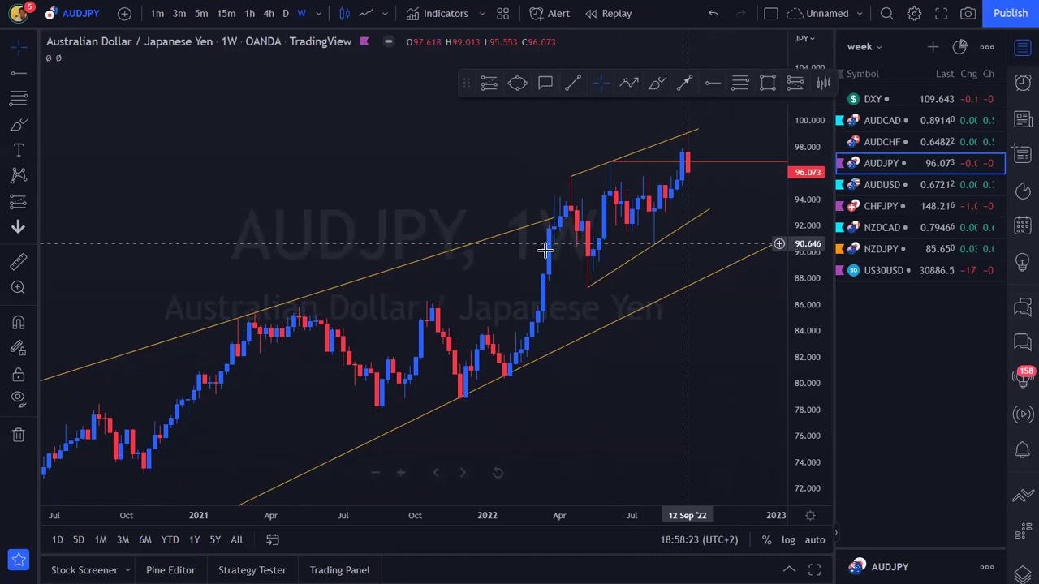
{"action": "left_click_drag", "start_coordinate": [603, 516], "coordinate": [475, 515]}
{"action": "left_click_drag", "start_coordinate": [819, 422], "coordinate": [815, 305]}
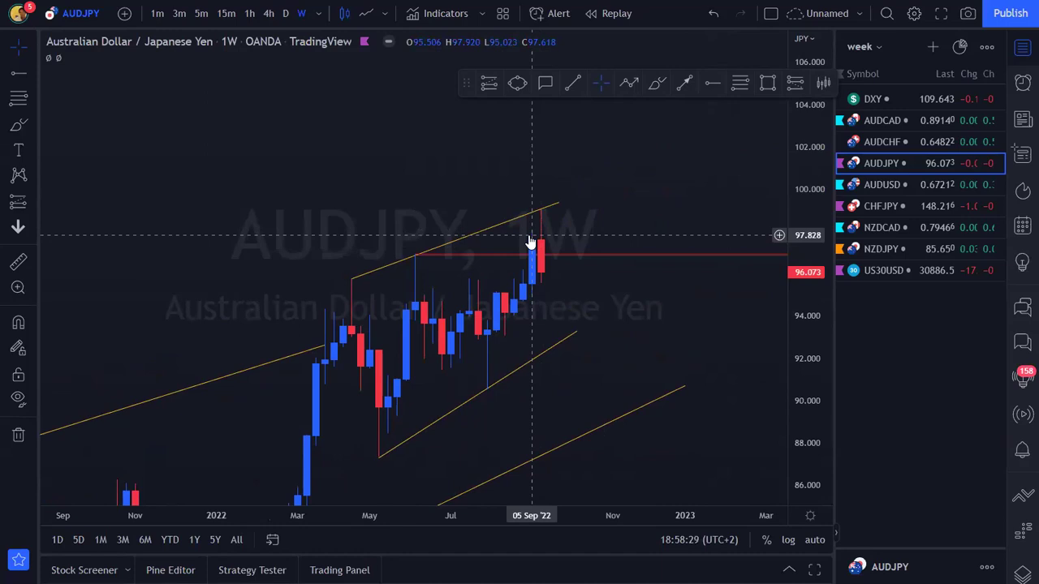
{"action": "left_click", "coordinate": [480, 260]}
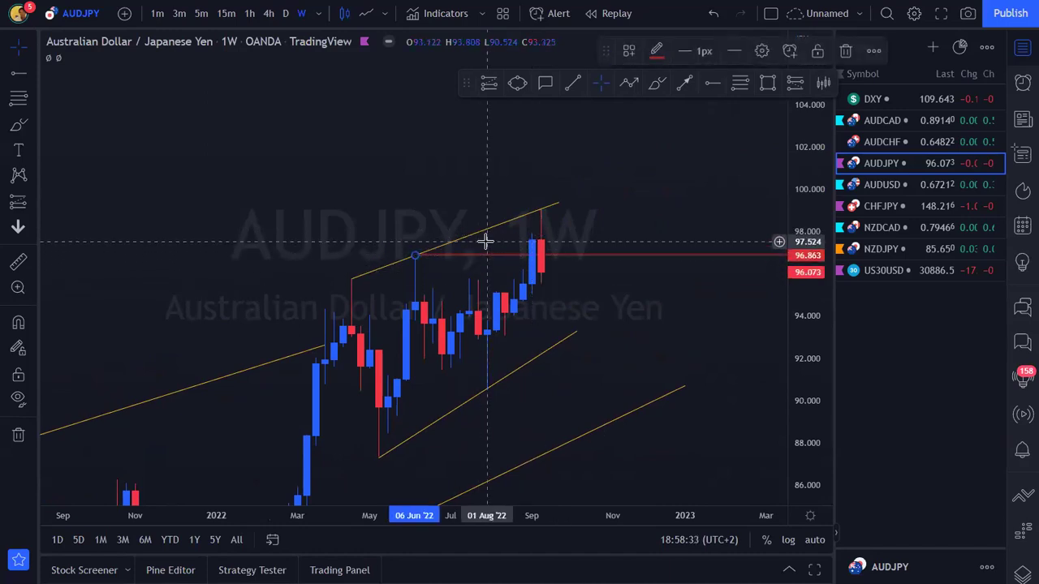
{"action": "left_click", "coordinate": [486, 239]}
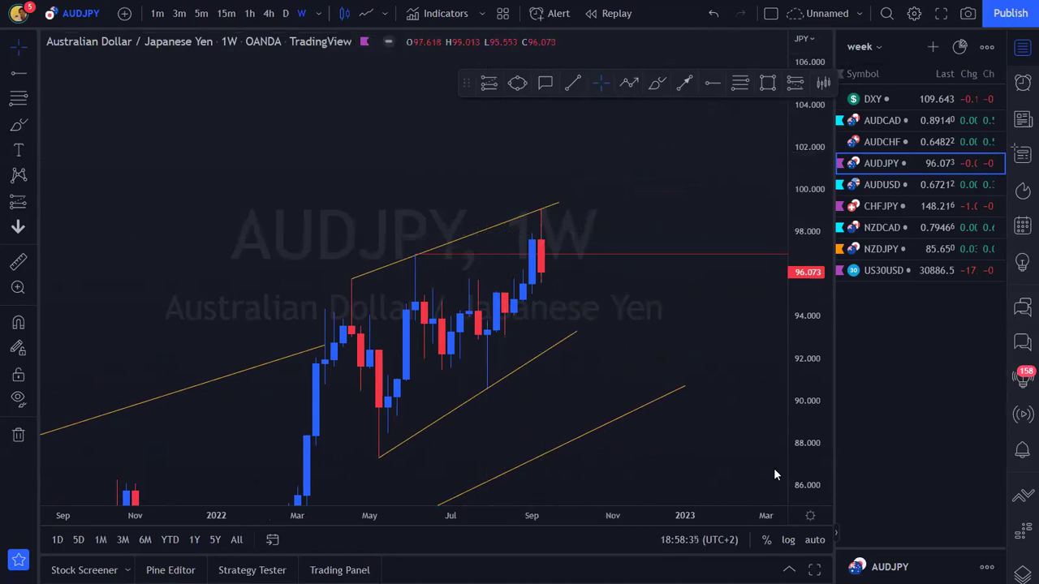
Switch the AUDJPY chart to the daily timeframe
{"action": "key", "text": "1"}
{"action": "key", "text": "d"}
{"action": "key", "text": "Return"}
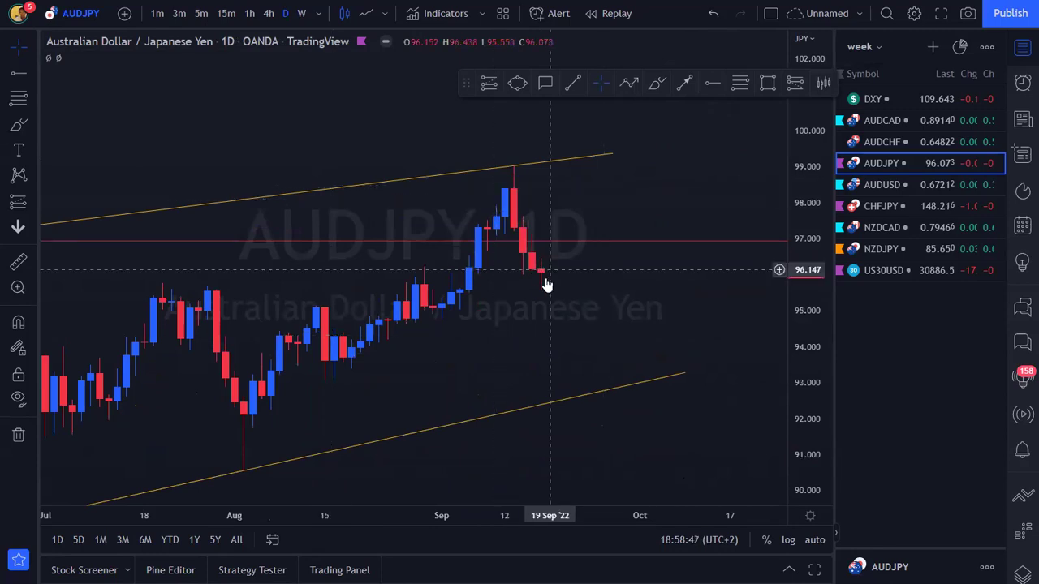
Draw a rectangle zone from 92.102 to about 91.507 starting at the late July low on the AUDJPY daily chart
{"action": "scroll", "coordinate": [625, 523], "scroll_direction": "down", "scroll_amount": 3}
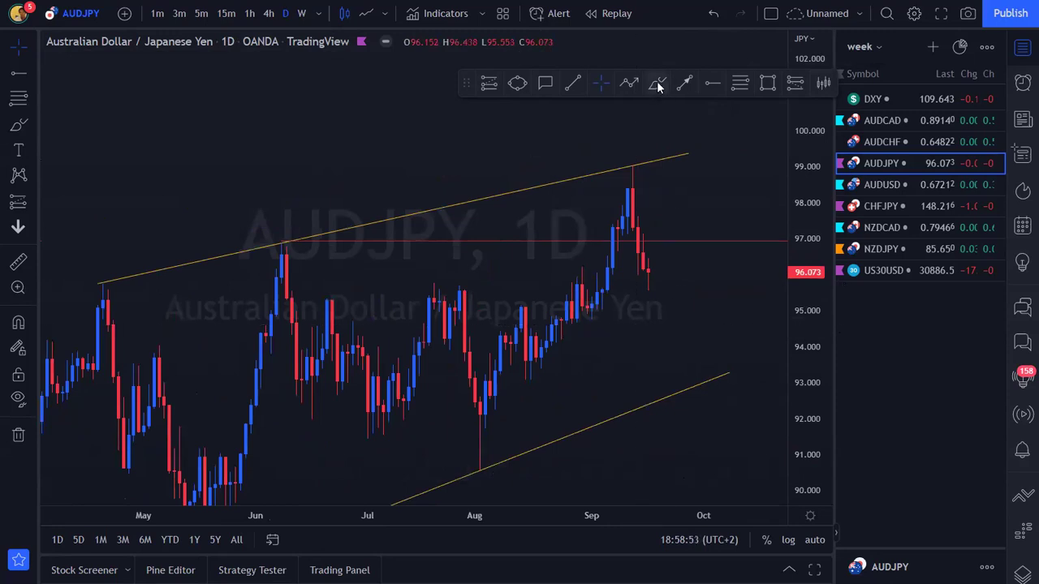
{"action": "left_click", "coordinate": [766, 82]}
{"action": "left_click", "coordinate": [469, 416]}
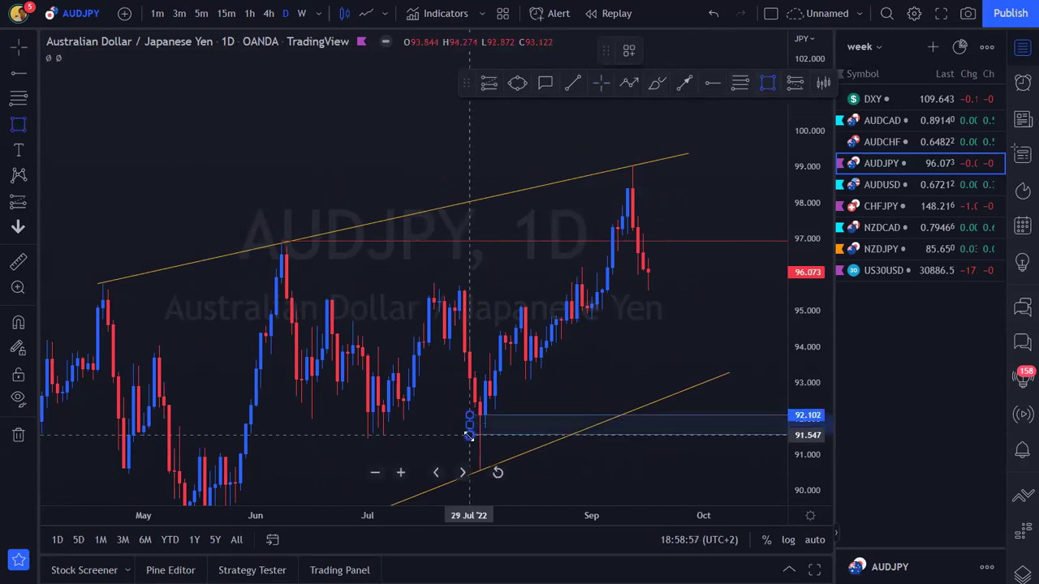
{"action": "left_click", "coordinate": [469, 435]}
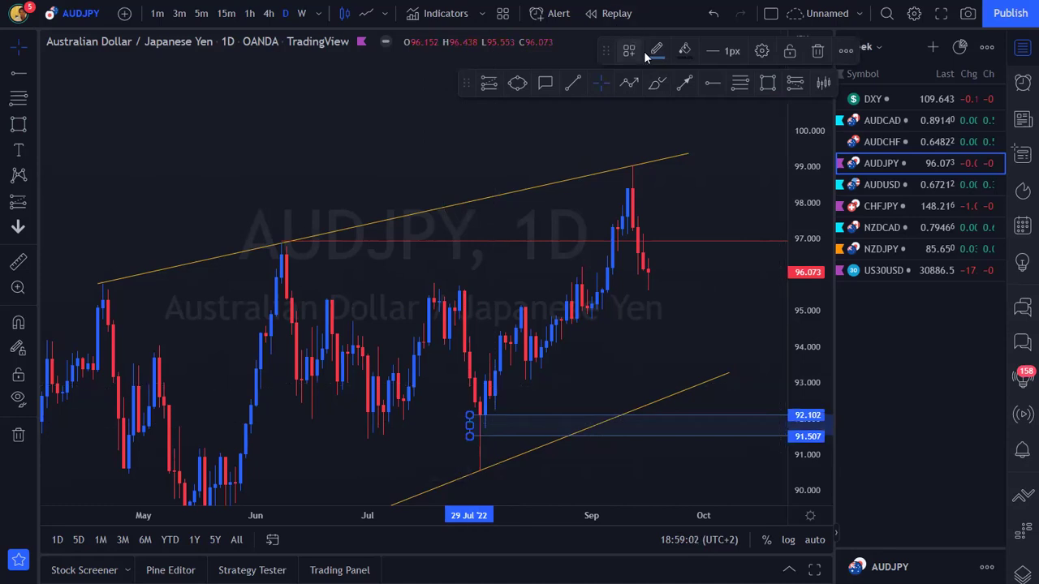
Brush a circle where the September candles cross the horizontal ray, and undo the stroke
{"action": "left_click", "coordinate": [658, 84]}
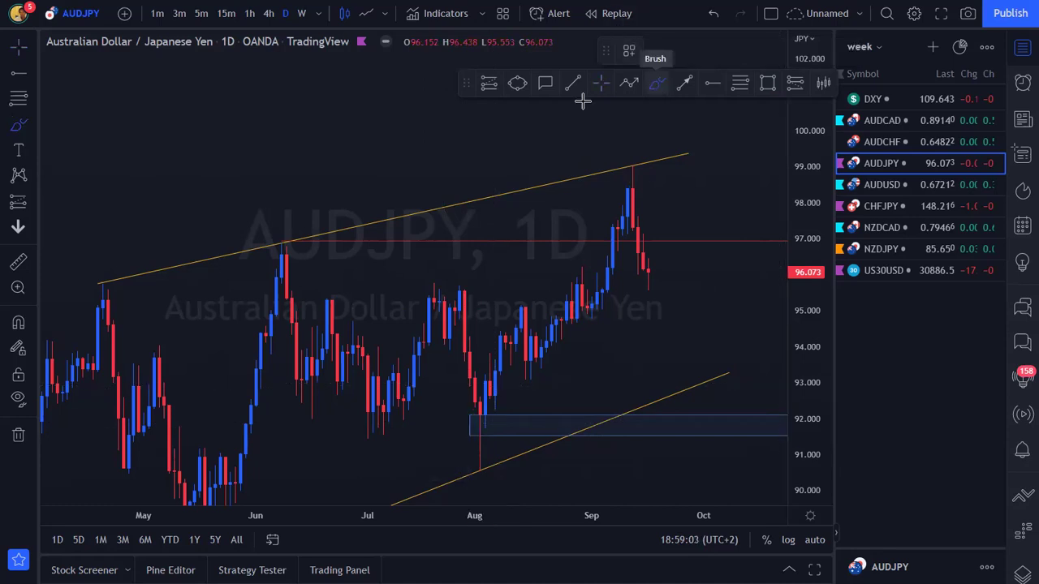
{"action": "mouse_move", "coordinate": [652, 245]}
{"action": "left_mouse_down"}
{"action": "mouse_move", "coordinate": [631, 254]}
{"action": "mouse_move", "coordinate": [646, 238]}
{"action": "left_mouse_up"}
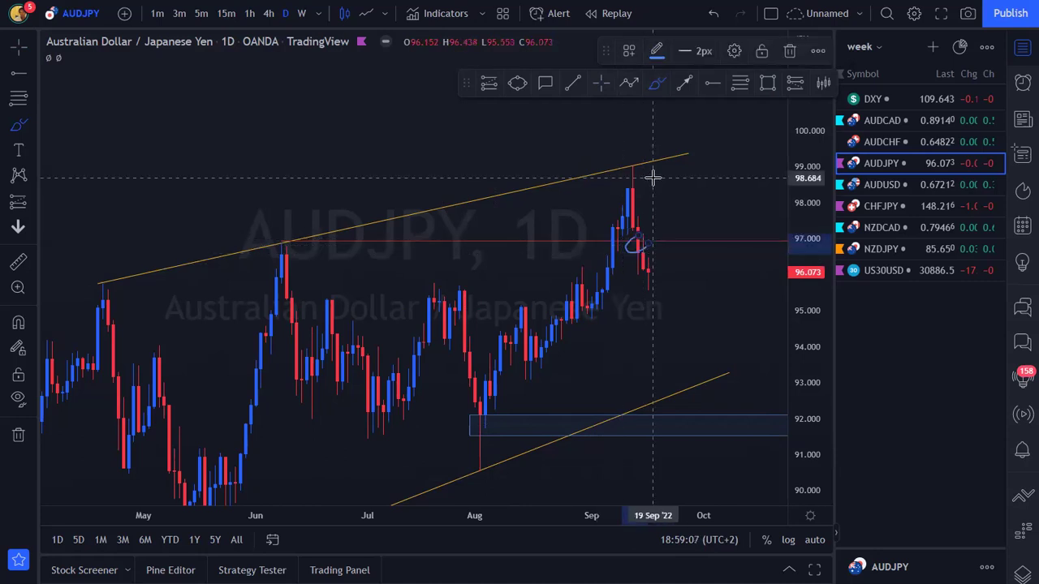
{"action": "key", "text": "ctrl+z"}
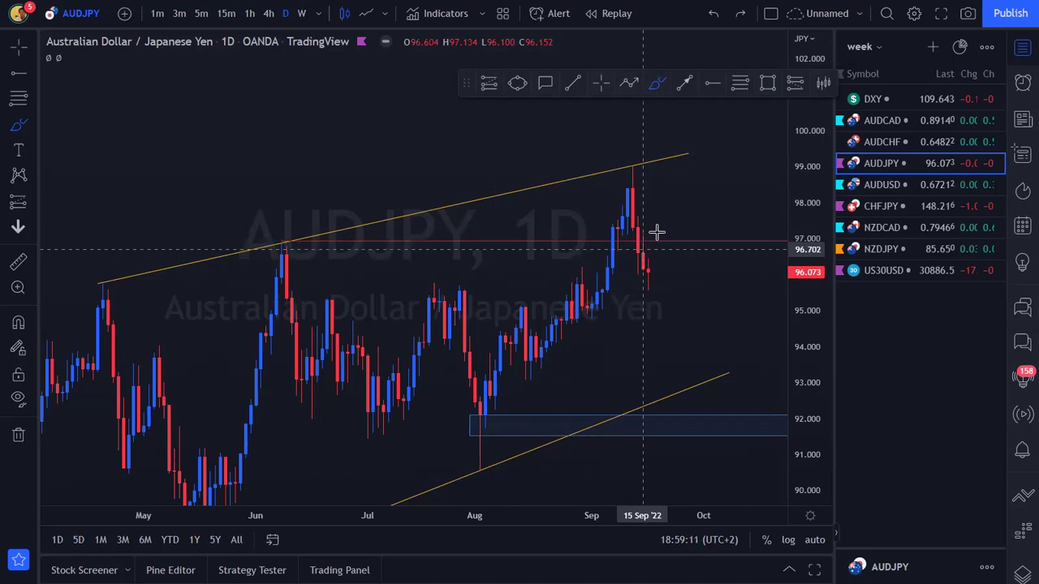
Brush circles on the June high and the ray's October stretch, with a projected drop to about 94 and rally back to the ray
{"action": "mouse_move", "coordinate": [301, 260]}
{"action": "left_mouse_down"}
{"action": "mouse_move", "coordinate": [260, 241]}
{"action": "mouse_move", "coordinate": [282, 243]}
{"action": "left_mouse_up"}
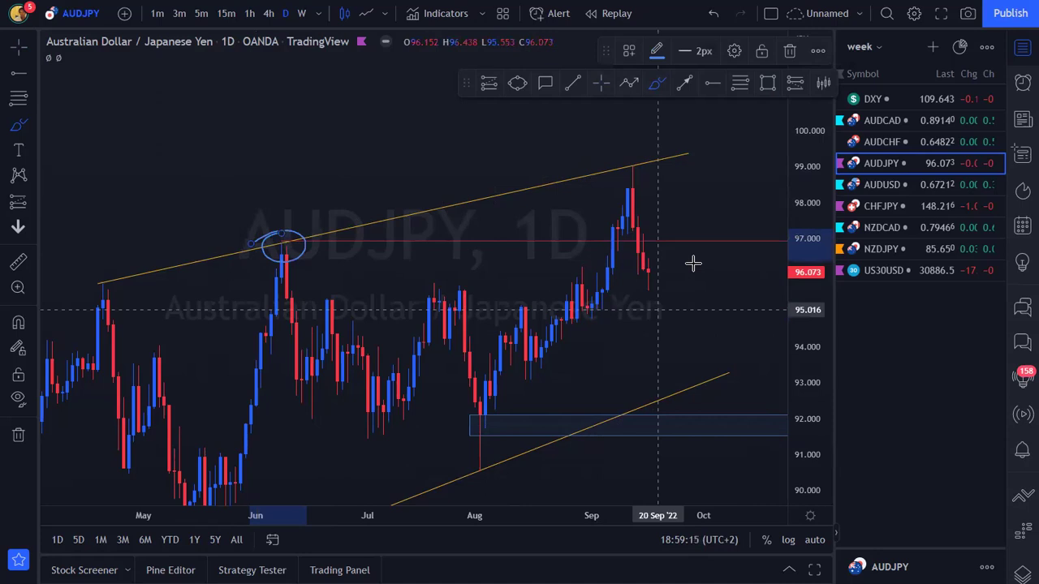
{"action": "left_click_drag", "start_coordinate": [736, 235], "coordinate": [733, 248]}
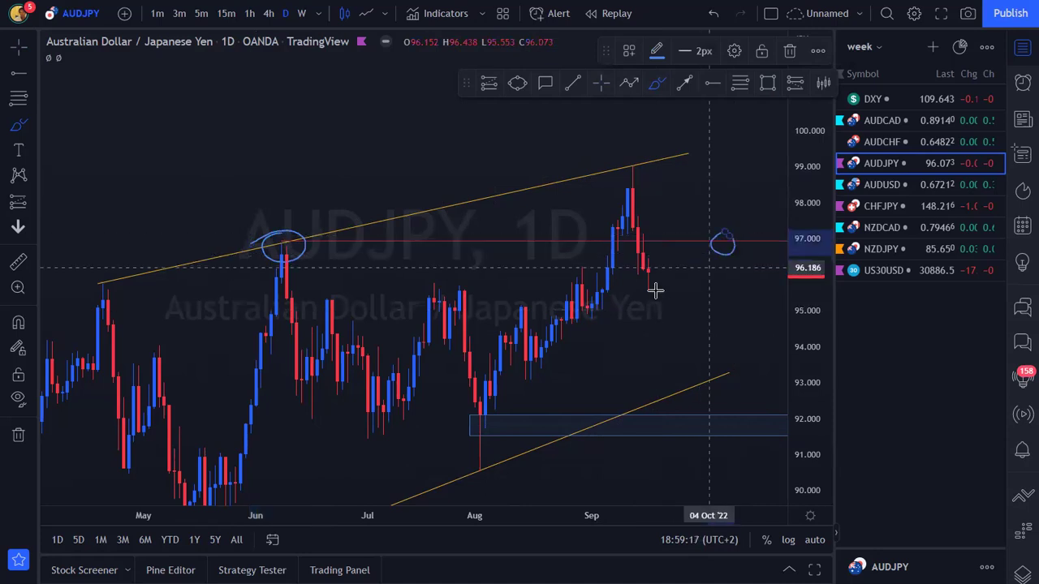
{"action": "mouse_move", "coordinate": [643, 264]}
{"action": "left_mouse_down"}
{"action": "mouse_move", "coordinate": [670, 348]}
{"action": "mouse_move", "coordinate": [698, 292]}
{"action": "mouse_move", "coordinate": [722, 290]}
{"action": "mouse_move", "coordinate": [755, 221]}
{"action": "mouse_move", "coordinate": [754, 262]}
{"action": "mouse_move", "coordinate": [769, 250]}
{"action": "left_mouse_up"}
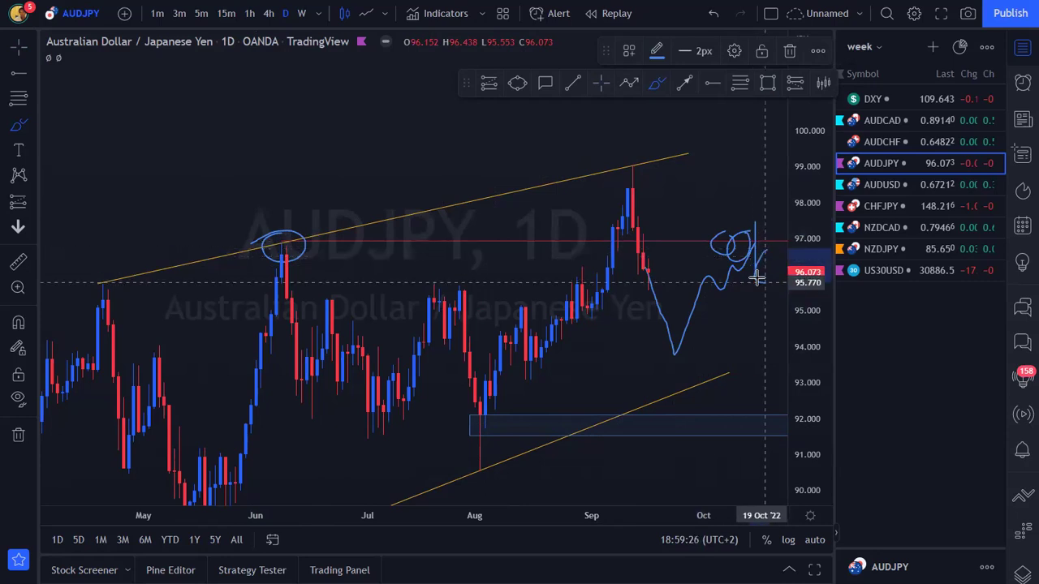
{"action": "mouse_move", "coordinate": [754, 292]}
{"action": "left_mouse_down"}
{"action": "mouse_move", "coordinate": [758, 323]}
{"action": "mouse_move", "coordinate": [738, 306]}
{"action": "left_mouse_up"}
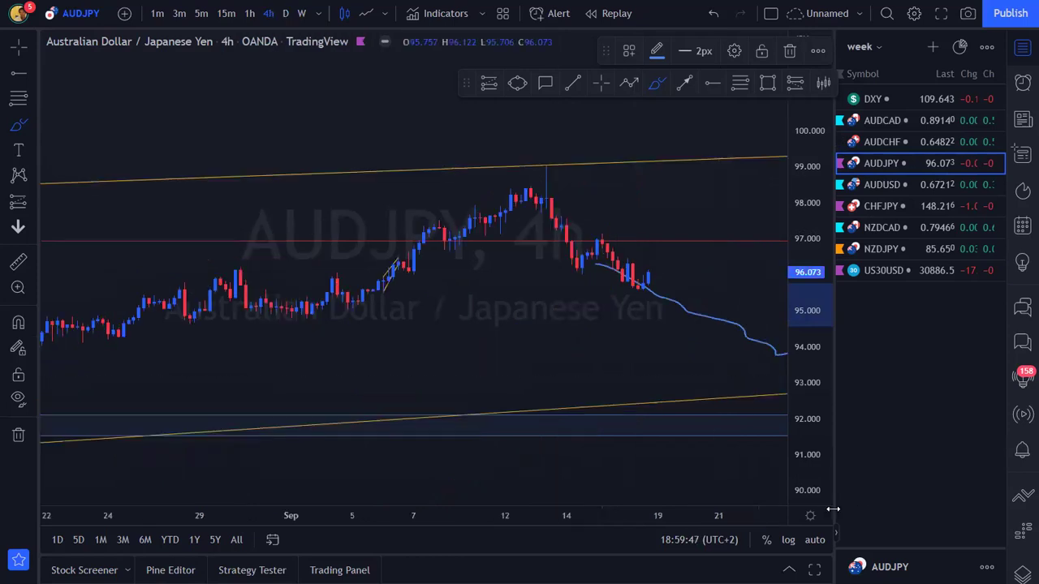
Draw a Fibonacci retracement from 97.148 to about 97.635 at the mid-September drop on the AUDJPY 4-hour chart
{"action": "left_click_drag", "start_coordinate": [810, 453], "coordinate": [674, 366]}
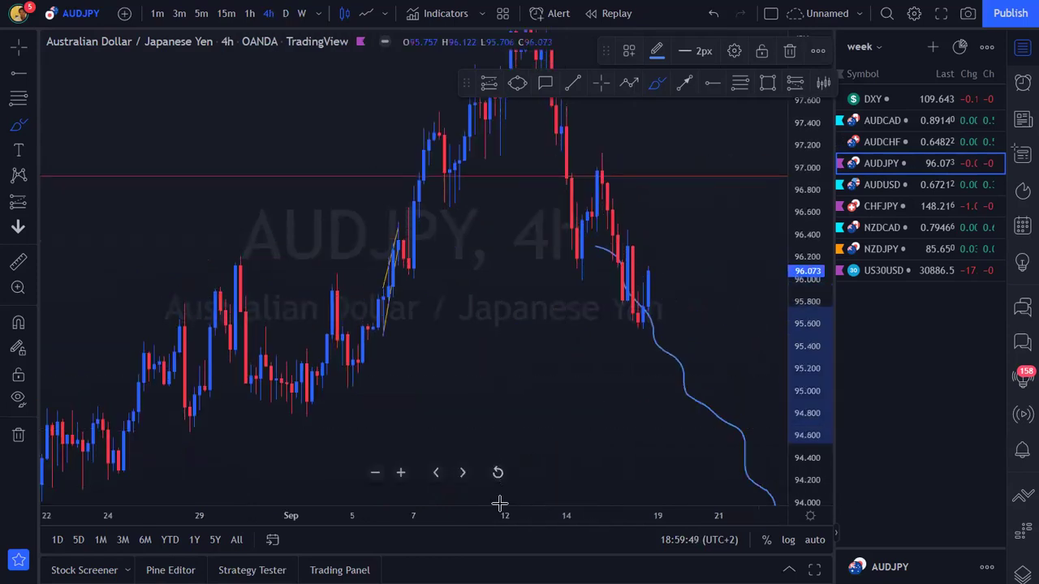
{"action": "left_click_drag", "start_coordinate": [499, 511], "coordinate": [659, 514]}
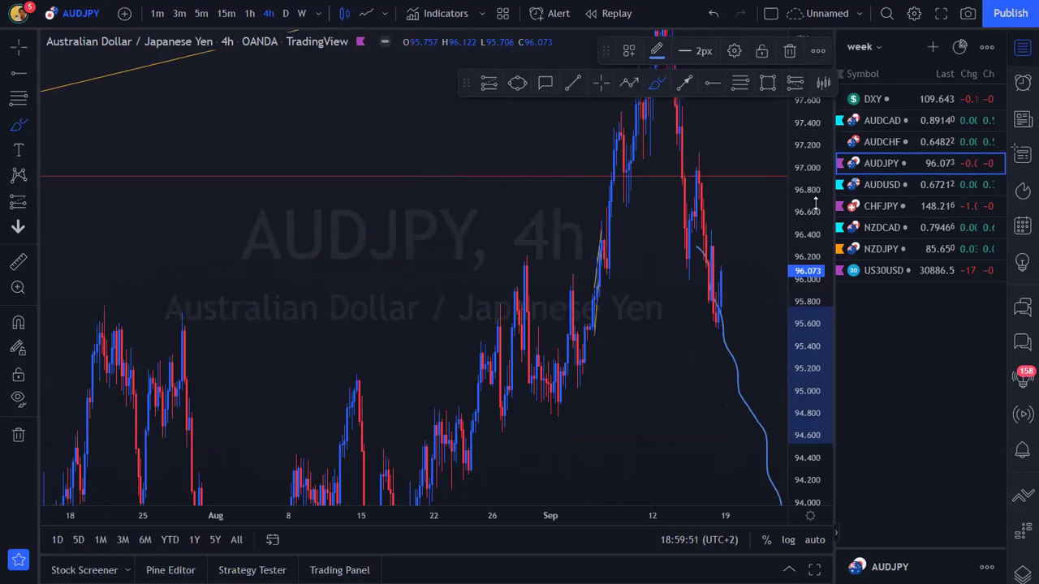
{"action": "left_click", "coordinate": [741, 84]}
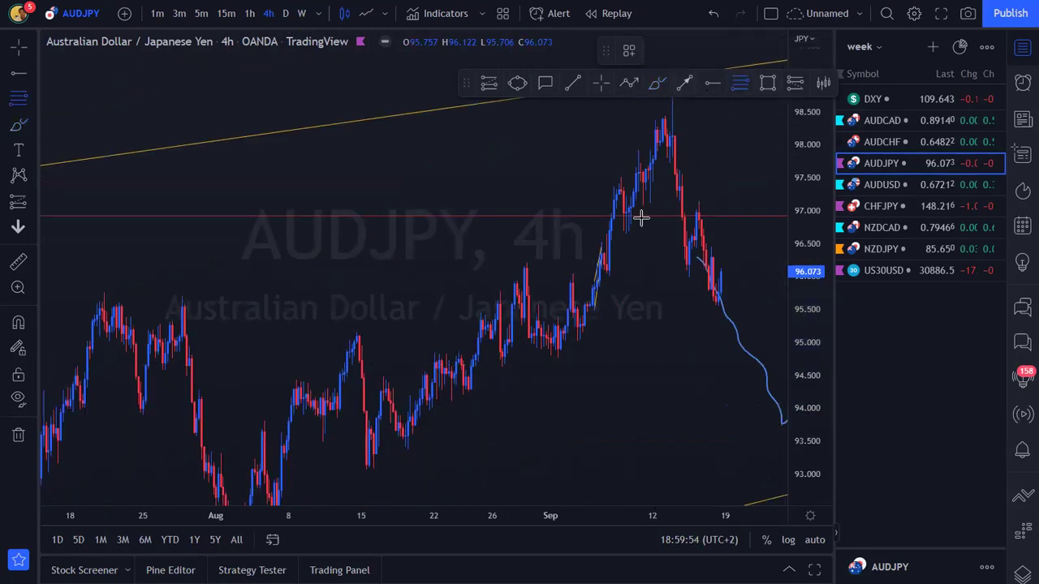
{"action": "left_click", "coordinate": [678, 187]}
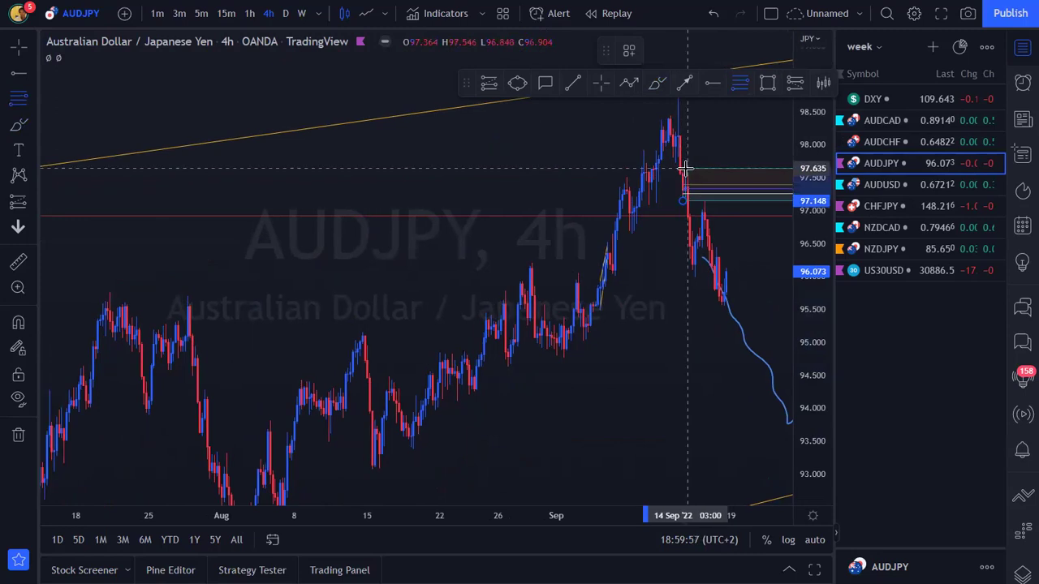
{"action": "left_click", "coordinate": [686, 169]}
{"action": "left_click_drag", "start_coordinate": [686, 151], "coordinate": [603, 185]}
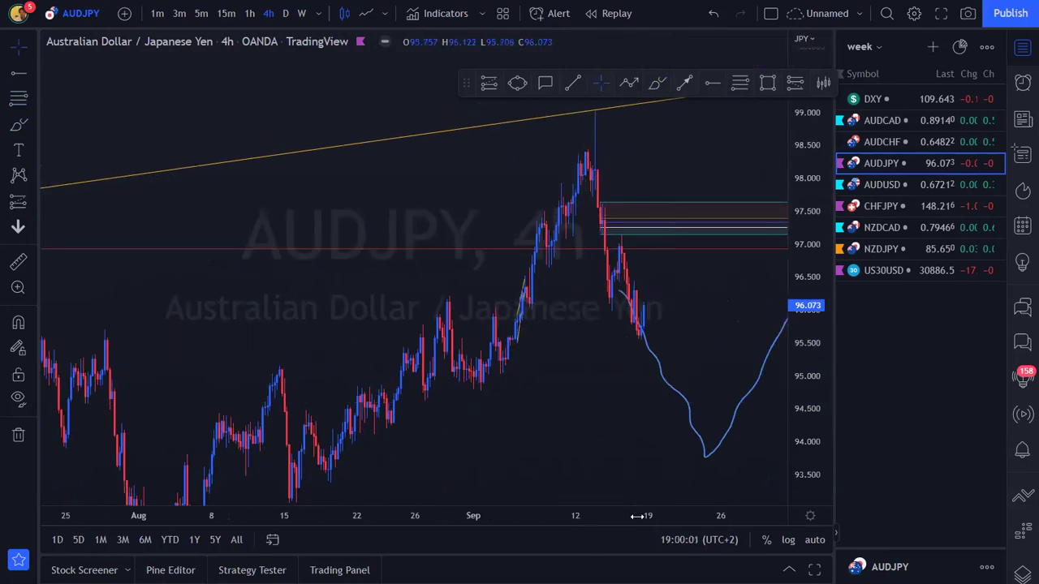
Brush rising channel lines below and above the projected rally, starting near 94 and 95.5
{"action": "left_click_drag", "start_coordinate": [637, 517], "coordinate": [698, 517]}
{"action": "left_click_drag", "start_coordinate": [663, 419], "coordinate": [411, 290]}
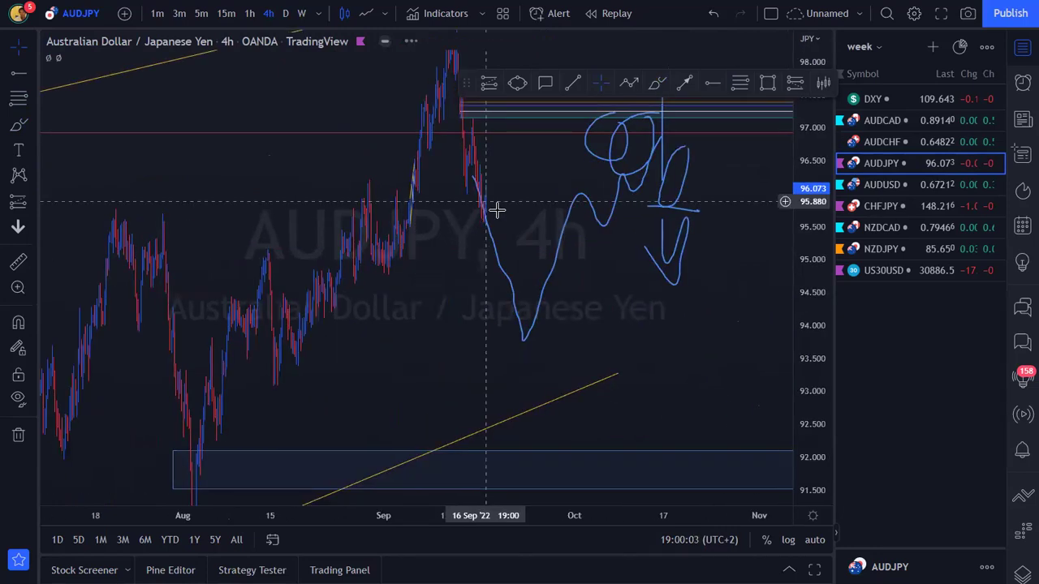
{"action": "left_click", "coordinate": [658, 83]}
{"action": "left_click_drag", "start_coordinate": [533, 327], "coordinate": [686, 148]}
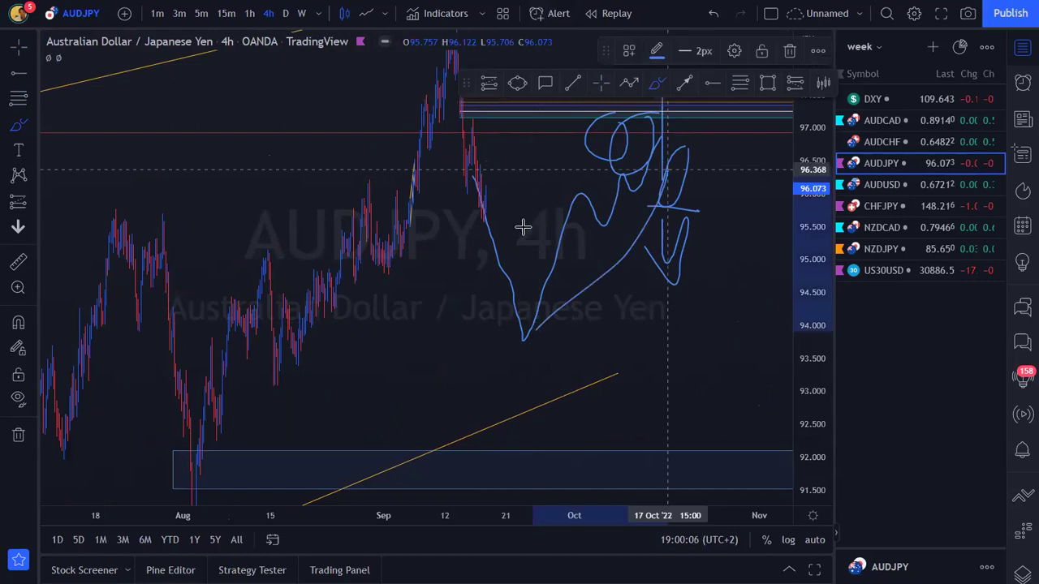
{"action": "left_click_drag", "start_coordinate": [524, 223], "coordinate": [697, 104]}
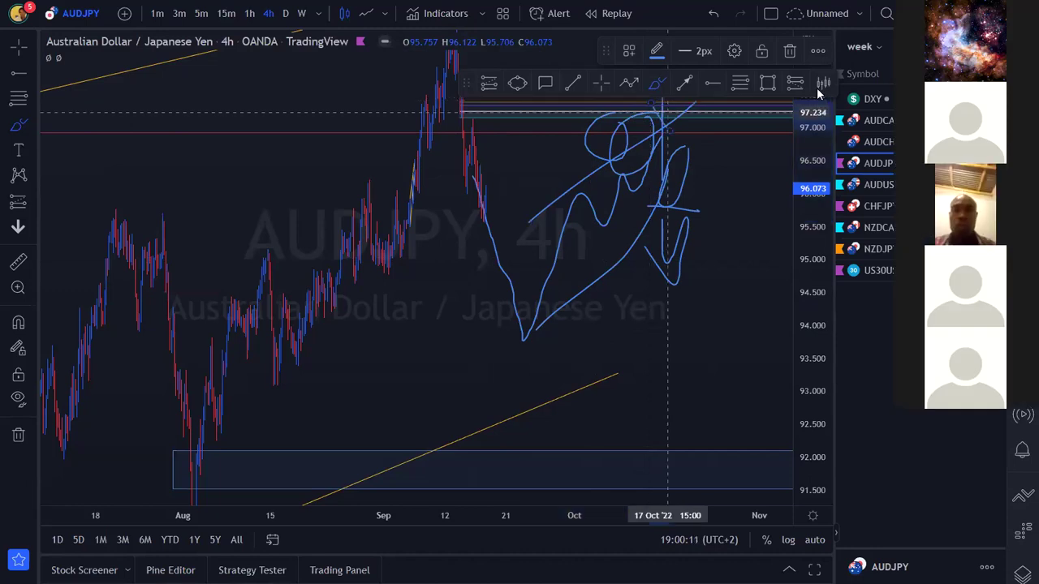
Switch the chart to AUDUSD on the daily timeframe
{"action": "left_click", "coordinate": [877, 187]}
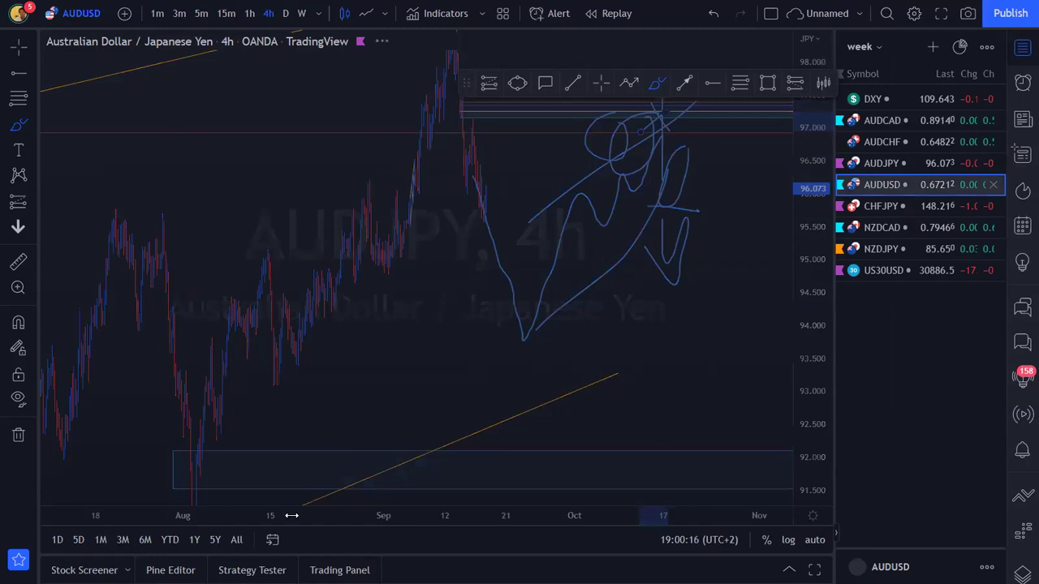
{"action": "scroll", "coordinate": [703, 517], "scroll_direction": "down", "scroll_amount": 5}
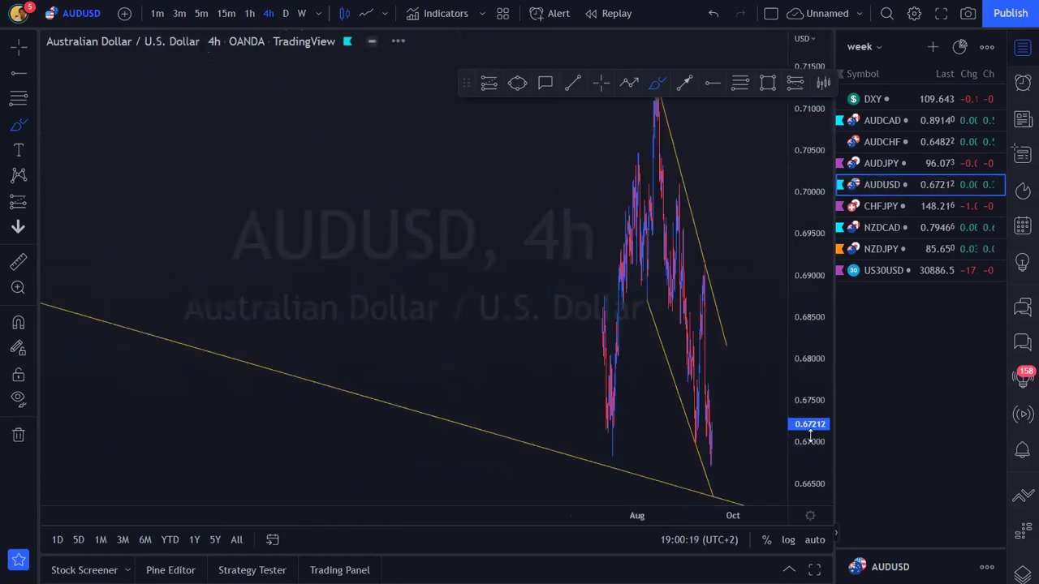
{"action": "left_click", "coordinate": [286, 14]}
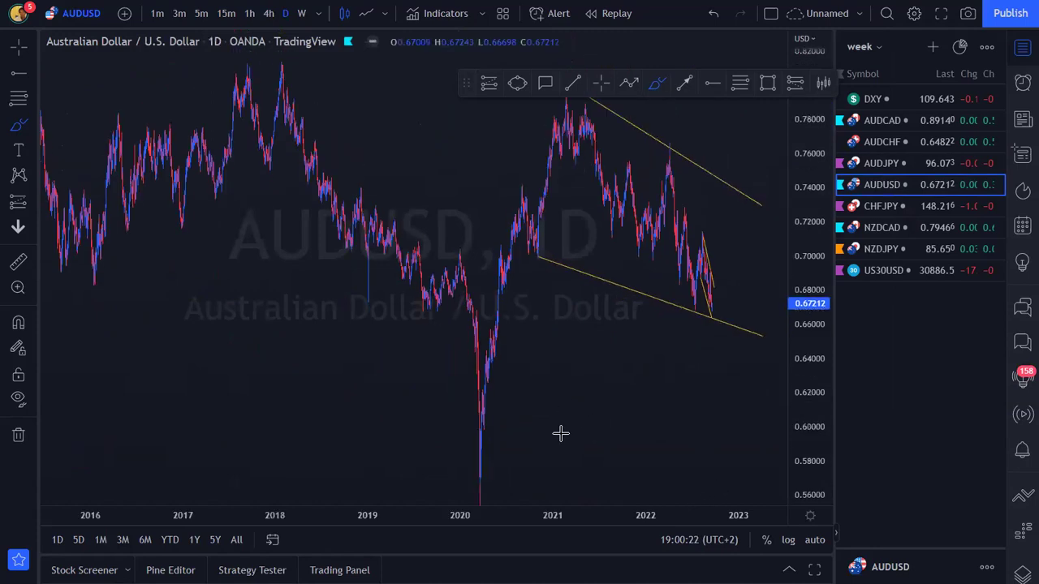
Brush over the 2020 rally, the 2021–2022 decline and the lower trend line's touches, and undo these strokes
{"action": "scroll", "coordinate": [276, 386], "scroll_direction": "up", "scroll_amount": 3}
{"action": "mouse_move", "coordinate": [284, 397]}
{"action": "left_mouse_down"}
{"action": "mouse_move", "coordinate": [355, 234]}
{"action": "mouse_move", "coordinate": [430, 212]}
{"action": "left_mouse_up"}
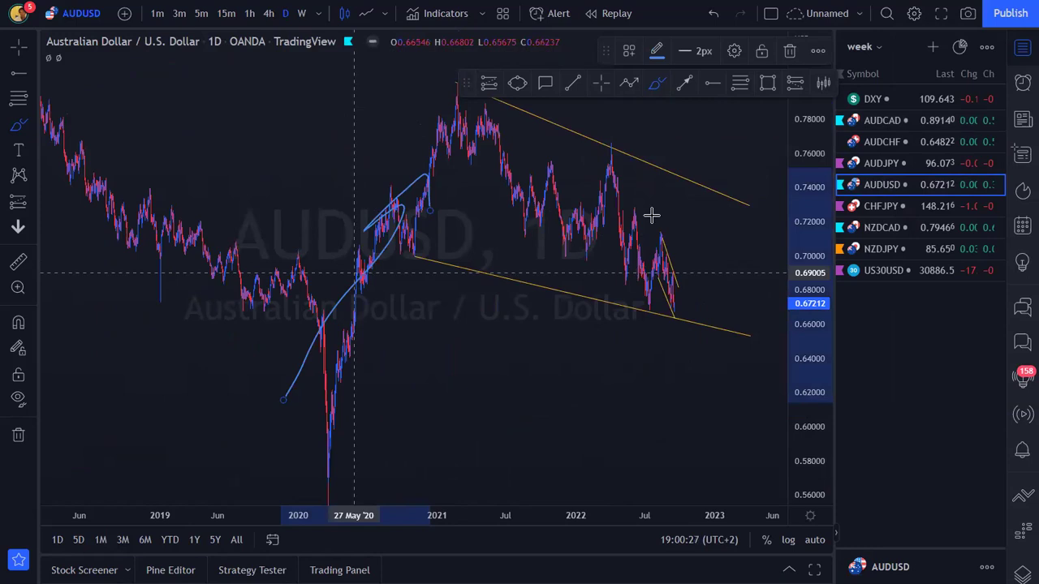
{"action": "left_click_drag", "start_coordinate": [642, 173], "coordinate": [717, 158]}
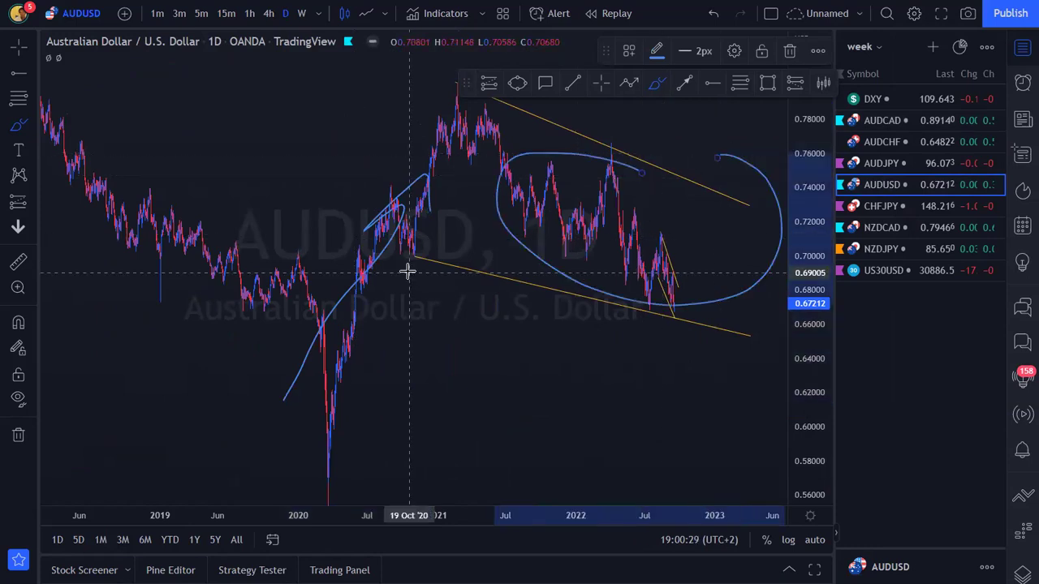
{"action": "left_click_drag", "start_coordinate": [409, 270], "coordinate": [437, 240]}
{"action": "mouse_move", "coordinate": [635, 322]}
{"action": "left_mouse_down"}
{"action": "mouse_move", "coordinate": [659, 299]}
{"action": "mouse_move", "coordinate": [661, 325]}
{"action": "mouse_move", "coordinate": [684, 323]}
{"action": "left_mouse_up"}
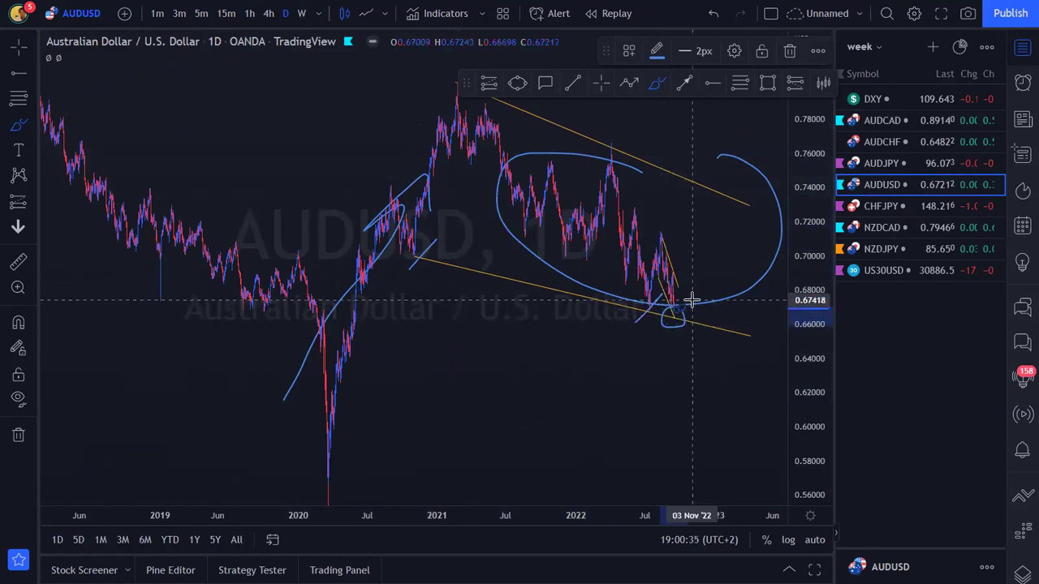
{"action": "key", "text": "ctrl+z"}
{"action": "key", "text": "ctrl+z"}
{"action": "key", "text": "ctrl+z"}
{"action": "key", "text": "ctrl+z"}
{"action": "key", "text": "ctrl+z"}
{"action": "key", "text": "ctrl+z"}
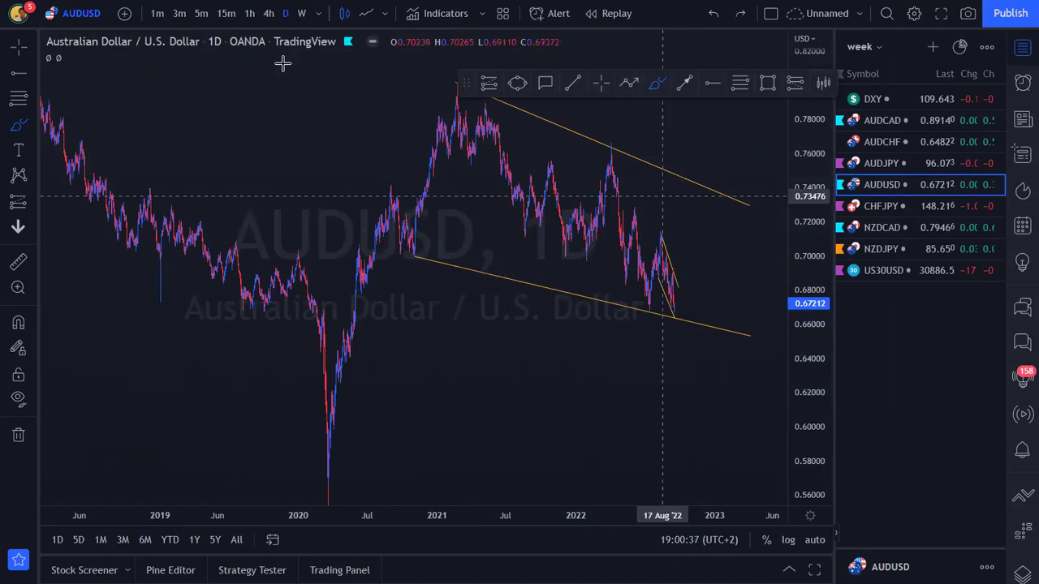
Switch the AUDUSD chart to the weekly timeframe and leave the brush tool
{"action": "left_click", "coordinate": [301, 20]}
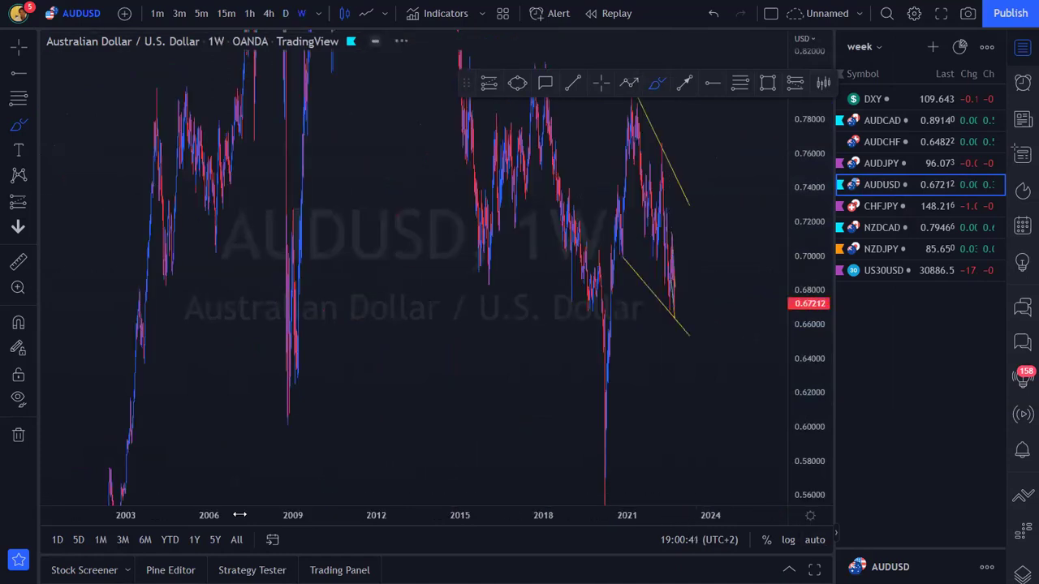
{"action": "left_click_drag", "start_coordinate": [239, 515], "coordinate": [162, 514]}
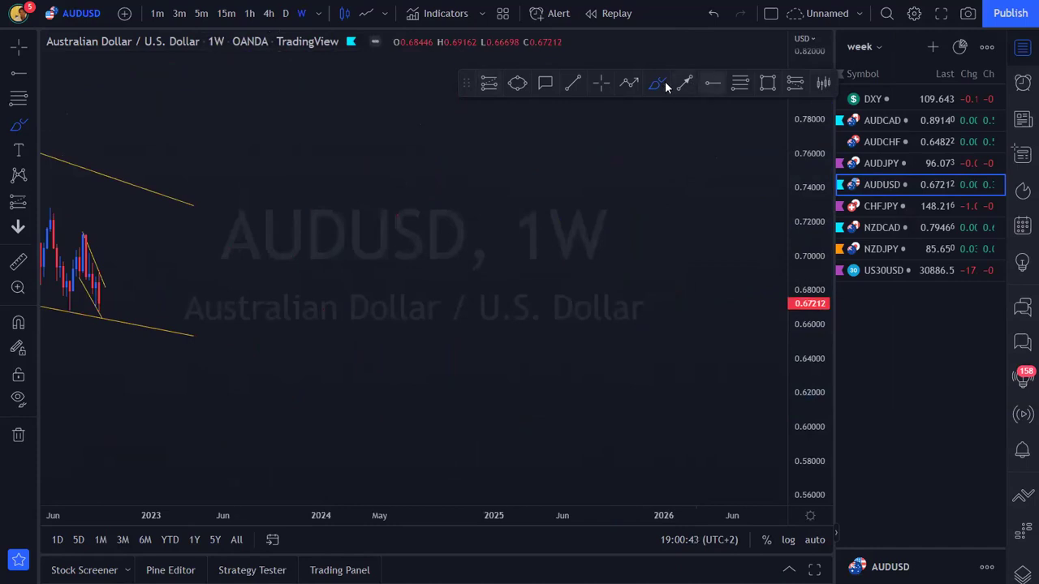
{"action": "key", "text": "Escape"}
Place a horizontal ray at the July 2022 low and align it with the wick's tip at about 0.668
{"action": "left_click_drag", "start_coordinate": [342, 300], "coordinate": [666, 345]}
{"action": "left_click_drag", "start_coordinate": [820, 479], "coordinate": [827, 276]}
{"action": "left_click_drag", "start_coordinate": [651, 388], "coordinate": [794, 357]}
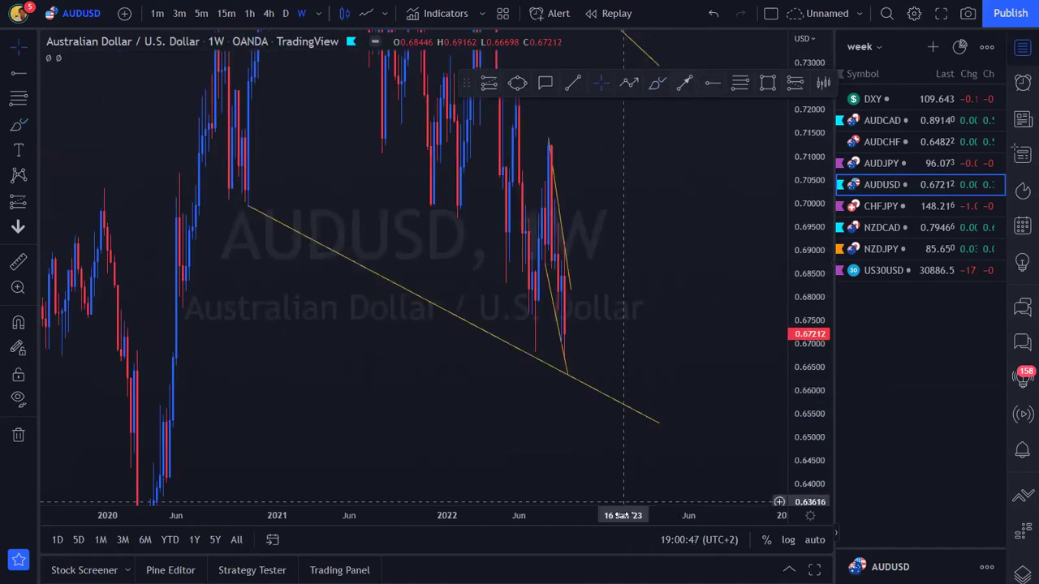
{"action": "scroll", "coordinate": [463, 306], "scroll_direction": "up", "scroll_amount": 5}
{"action": "left_click_drag", "start_coordinate": [463, 306], "coordinate": [708, 340]}
{"action": "left_click", "coordinate": [713, 89]}
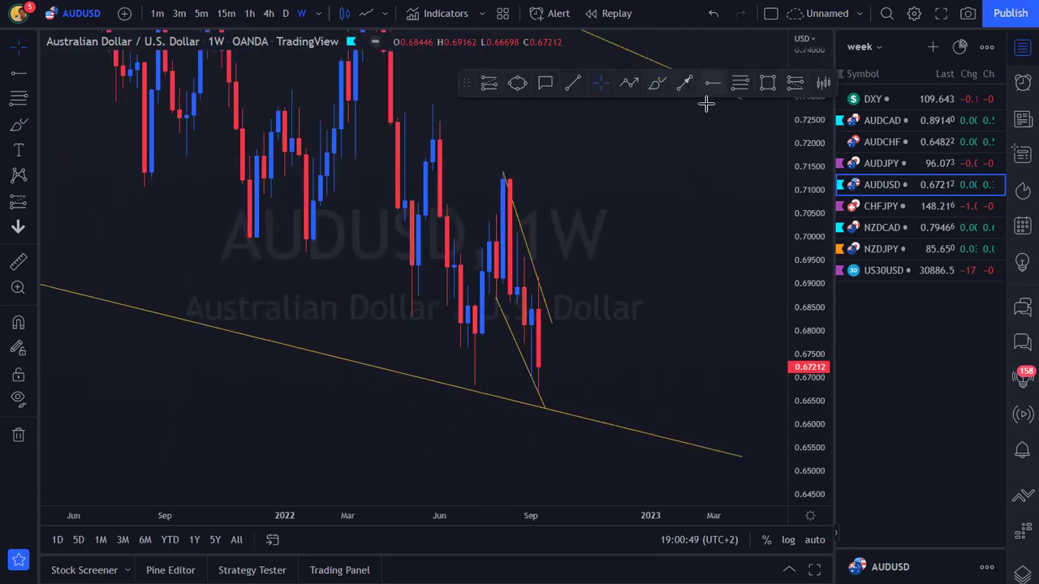
{"action": "left_click", "coordinate": [474, 381]}
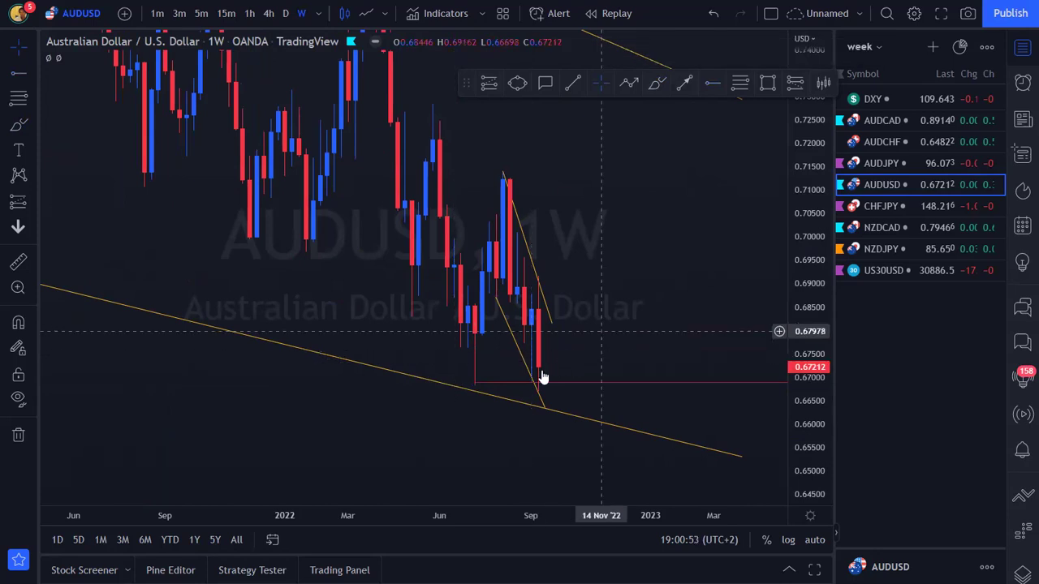
{"action": "left_click_drag", "start_coordinate": [487, 382], "coordinate": [490, 385]}
{"action": "left_click", "coordinate": [491, 376]}
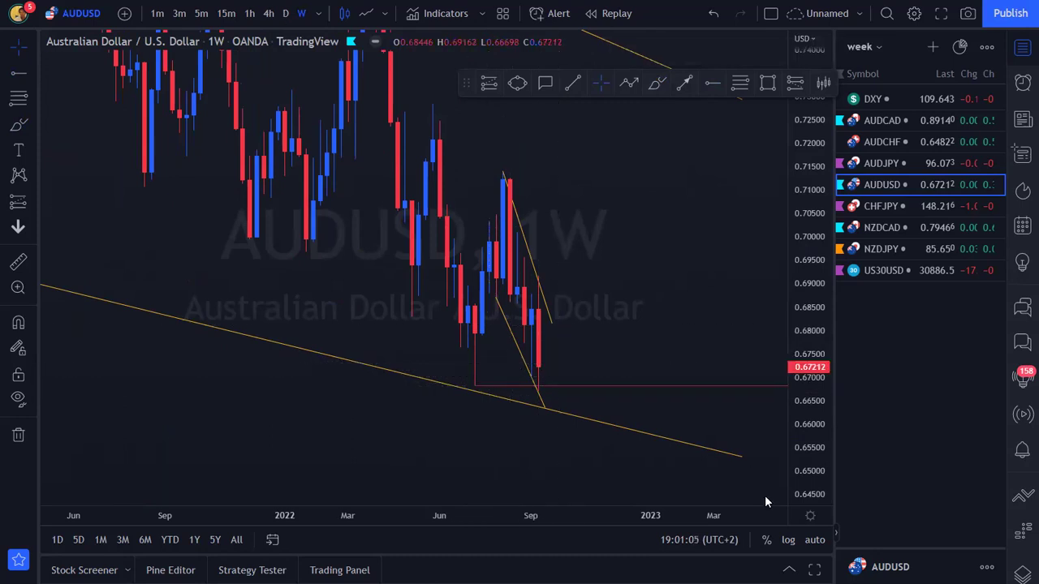
Switch the AUDUSD chart back to the daily timeframe
{"action": "key", "text": "1"}
{"action": "key", "text": "d"}
{"action": "key", "text": "Return"}
Brush marks at the falling channel's lower touches and the projected drop to the long-term trend line, outlining the support along it
{"action": "left_click_drag", "start_coordinate": [520, 517], "coordinate": [609, 514]}
{"action": "scroll", "coordinate": [685, 441], "scroll_direction": "up", "scroll_amount": 2}
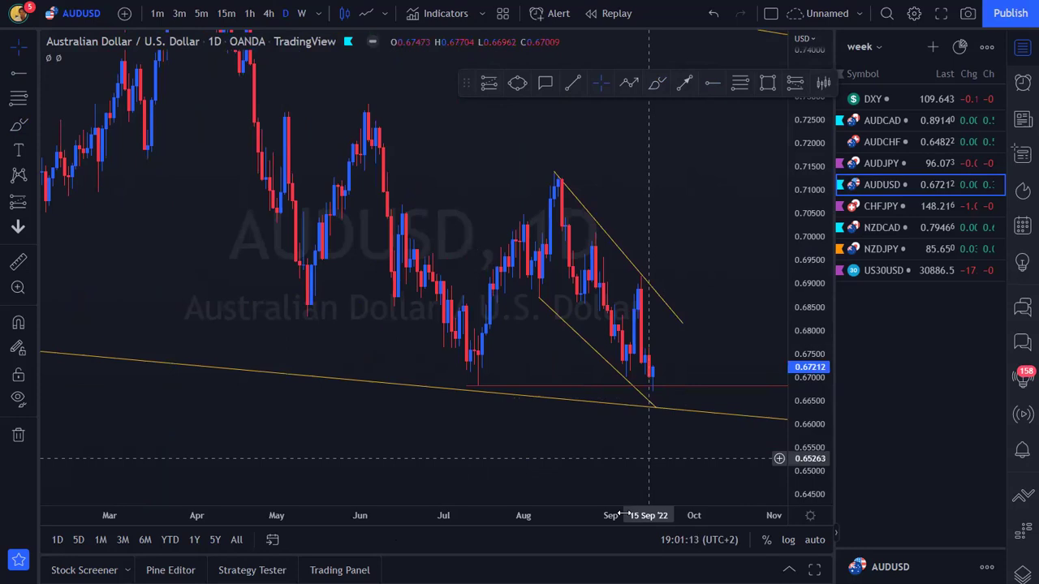
{"action": "scroll", "coordinate": [431, 243], "scroll_direction": "up", "scroll_amount": 2}
{"action": "scroll", "coordinate": [430, 171], "scroll_direction": "up", "scroll_amount": 1}
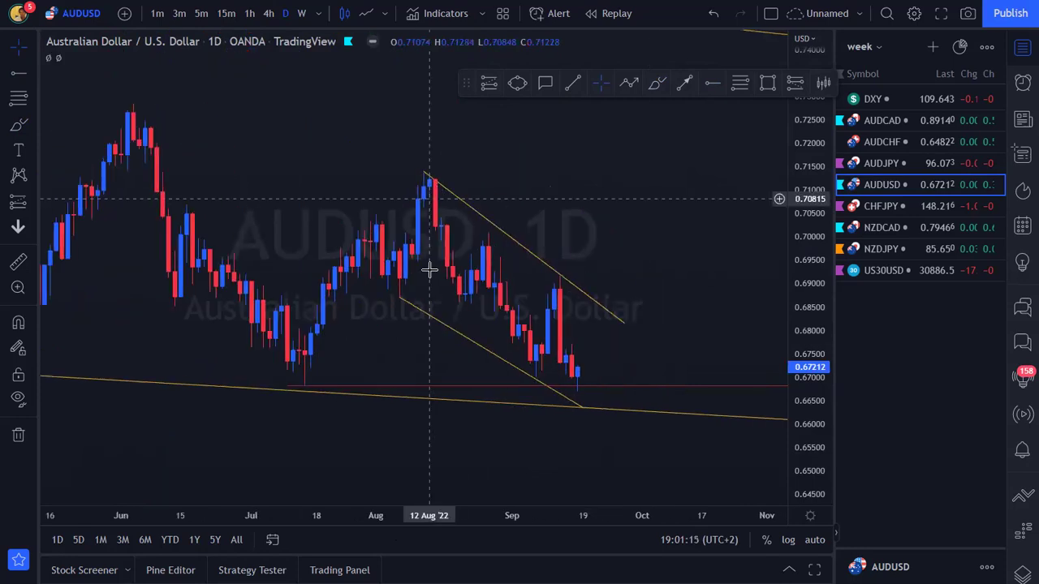
{"action": "left_click", "coordinate": [656, 83]}
{"action": "left_click_drag", "start_coordinate": [365, 313], "coordinate": [396, 292]}
{"action": "mouse_move", "coordinate": [514, 395]}
{"action": "left_mouse_down"}
{"action": "mouse_move", "coordinate": [548, 365]}
{"action": "mouse_move", "coordinate": [594, 406]}
{"action": "left_mouse_up"}
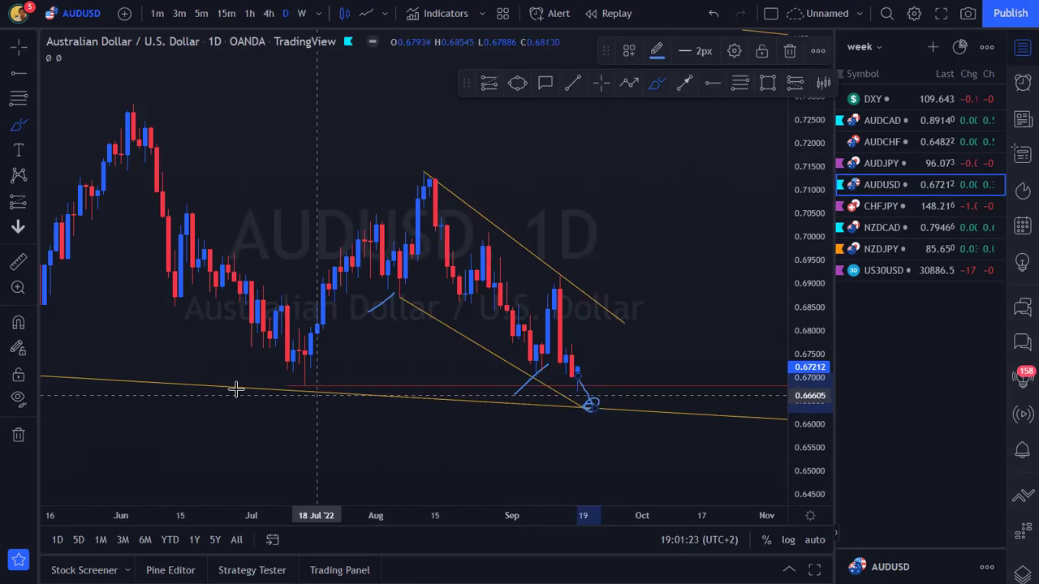
{"action": "left_click_drag", "start_coordinate": [192, 375], "coordinate": [677, 414]}
{"action": "left_click_drag", "start_coordinate": [560, 388], "coordinate": [560, 396]}
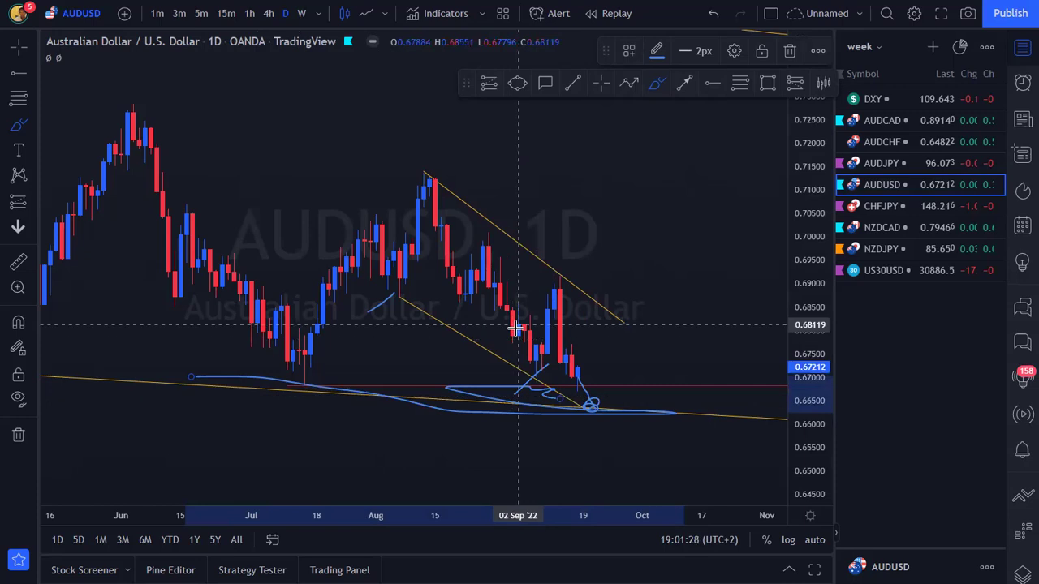
Clear the brush marks around the channel's lower end on the daily AUDUSD chart and switch to the 4-hour timeframe
{"action": "key", "text": "Delete"}
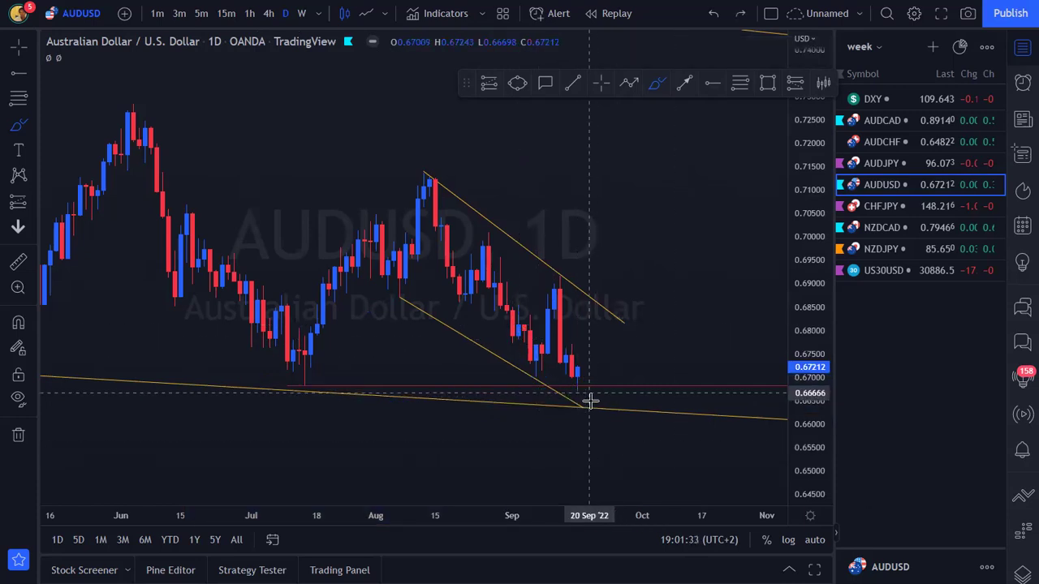
{"action": "mouse_move", "coordinate": [578, 392]}
{"action": "left_mouse_down"}
{"action": "mouse_move", "coordinate": [594, 422]}
{"action": "mouse_move", "coordinate": [591, 399]}
{"action": "mouse_move", "coordinate": [596, 412]}
{"action": "left_mouse_up"}
{"action": "key", "text": "Delete"}
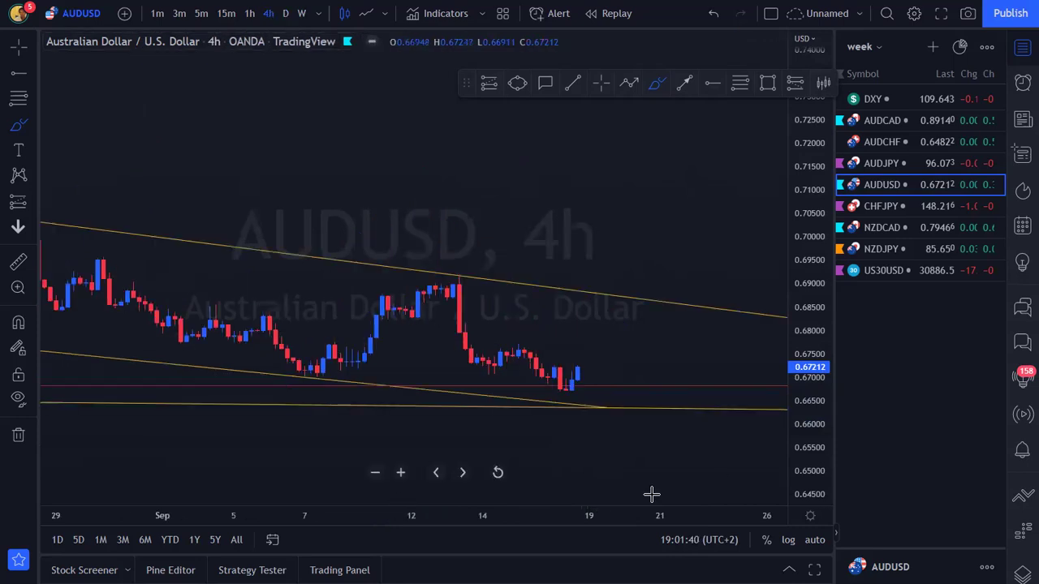
Circle the July 2022 low at the long-term trend line on the 4-hour AUDUSD chart
{"action": "scroll", "coordinate": [652, 494], "scroll_direction": "down", "scroll_amount": 3}
{"action": "scroll", "coordinate": [787, 457], "scroll_direction": "down", "scroll_amount": 2}
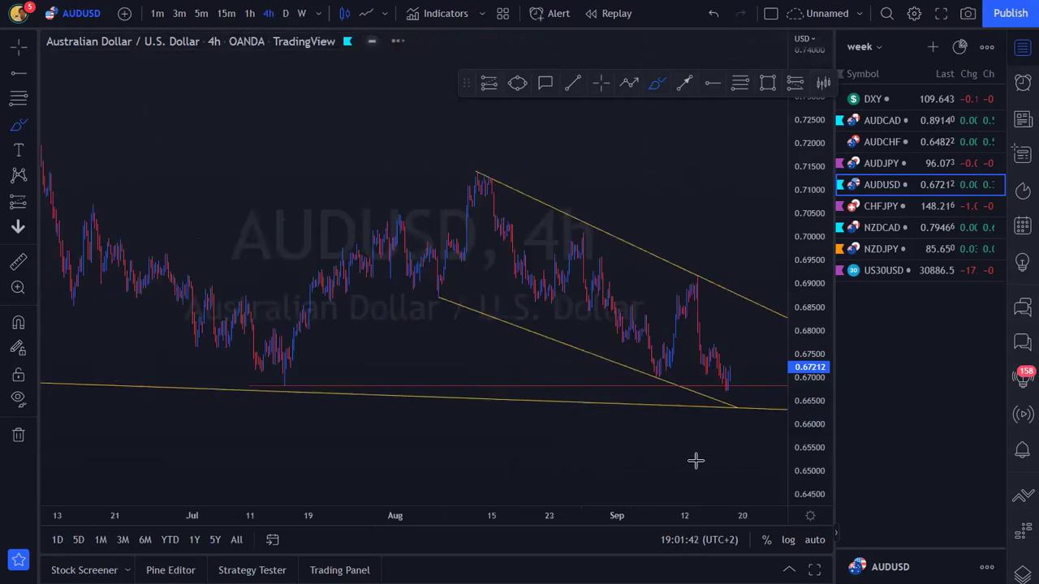
{"action": "mouse_move", "coordinate": [284, 418]}
{"action": "left_mouse_down"}
{"action": "mouse_move", "coordinate": [269, 420]}
{"action": "mouse_move", "coordinate": [286, 417]}
{"action": "left_mouse_up"}
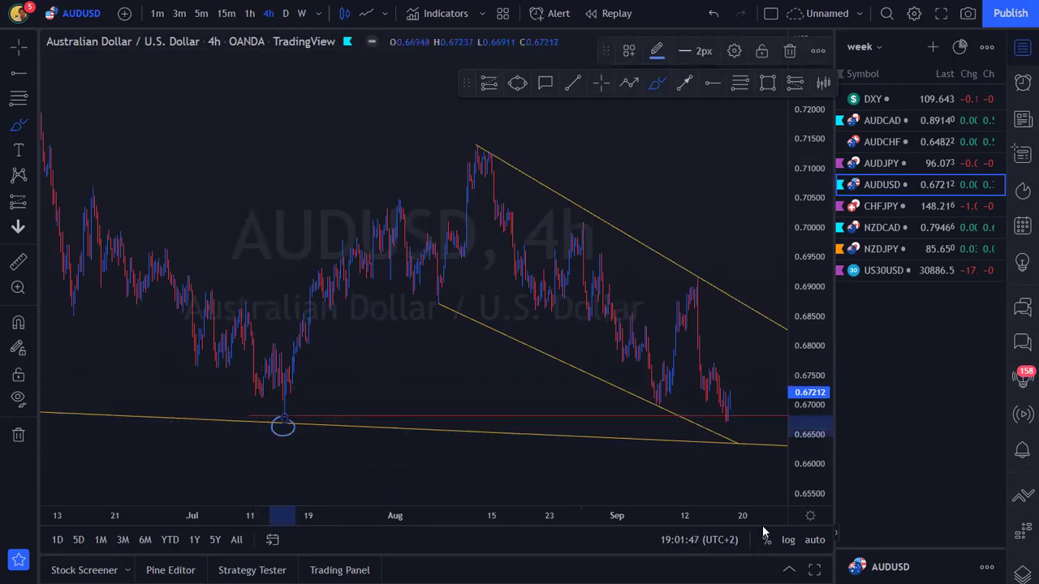
Brush a V over the mid-September AUDUSD swing, from about 0.678 down to 0.671 and back up to 0.6775
{"action": "left_click_drag", "start_coordinate": [705, 523], "coordinate": [728, 518]}
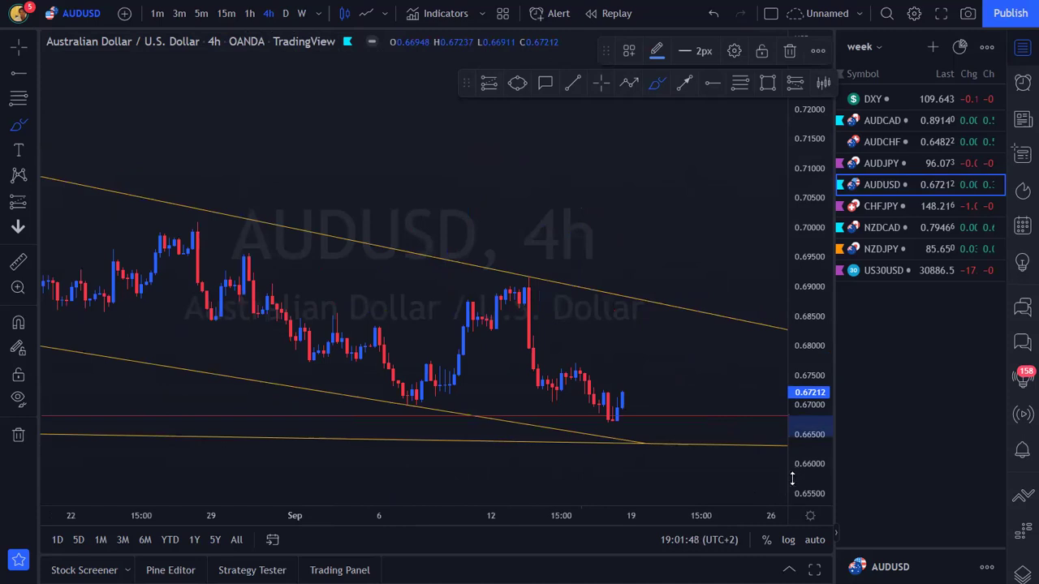
{"action": "left_click_drag", "start_coordinate": [804, 299], "coordinate": [804, 297]}
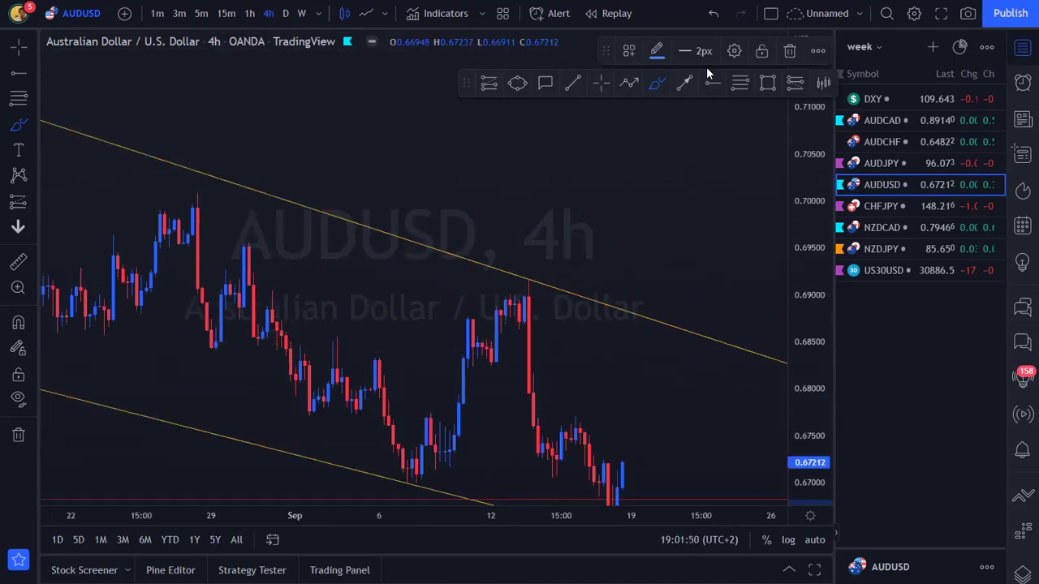
{"action": "left_click", "coordinate": [601, 85]}
{"action": "left_click_drag", "start_coordinate": [647, 278], "coordinate": [604, 158]}
{"action": "left_click_drag", "start_coordinate": [623, 239], "coordinate": [590, 178]}
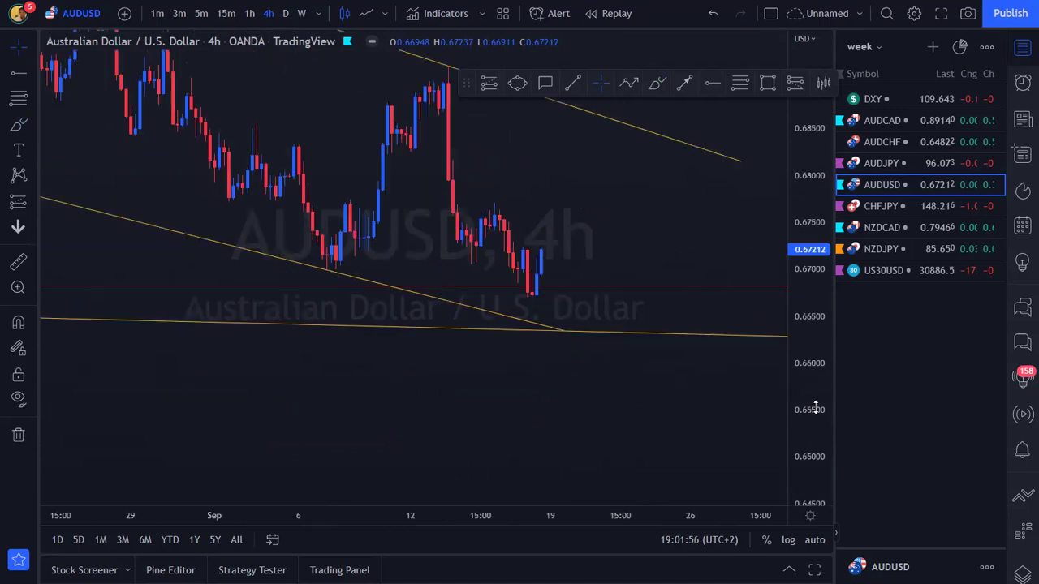
{"action": "left_click_drag", "start_coordinate": [814, 409], "coordinate": [791, 308]}
{"action": "left_click_drag", "start_coordinate": [582, 252], "coordinate": [597, 266]}
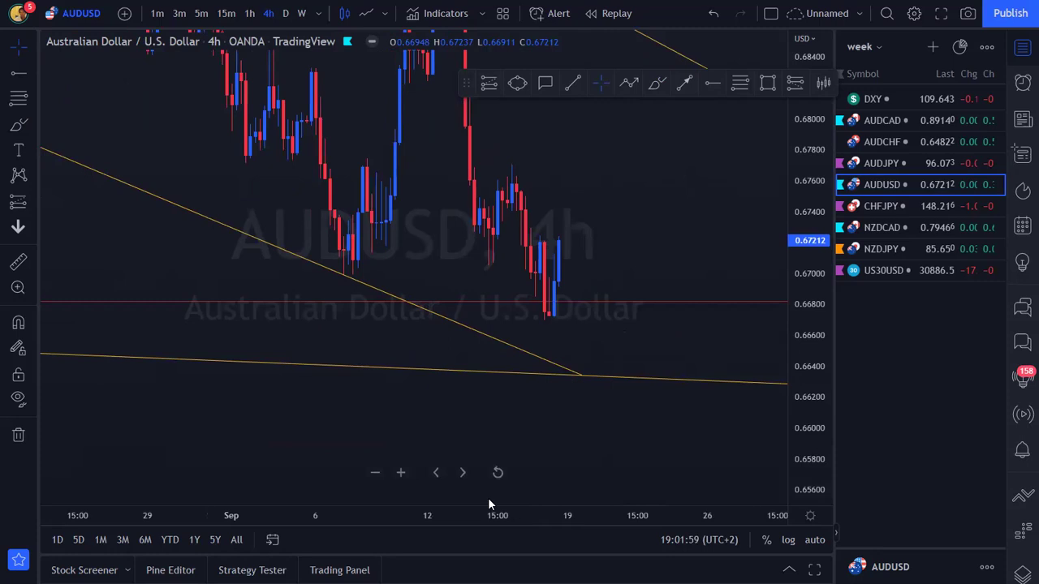
{"action": "scroll", "coordinate": [488, 498], "scroll_direction": "up", "scroll_amount": 2}
{"action": "left_click", "coordinate": [657, 82]}
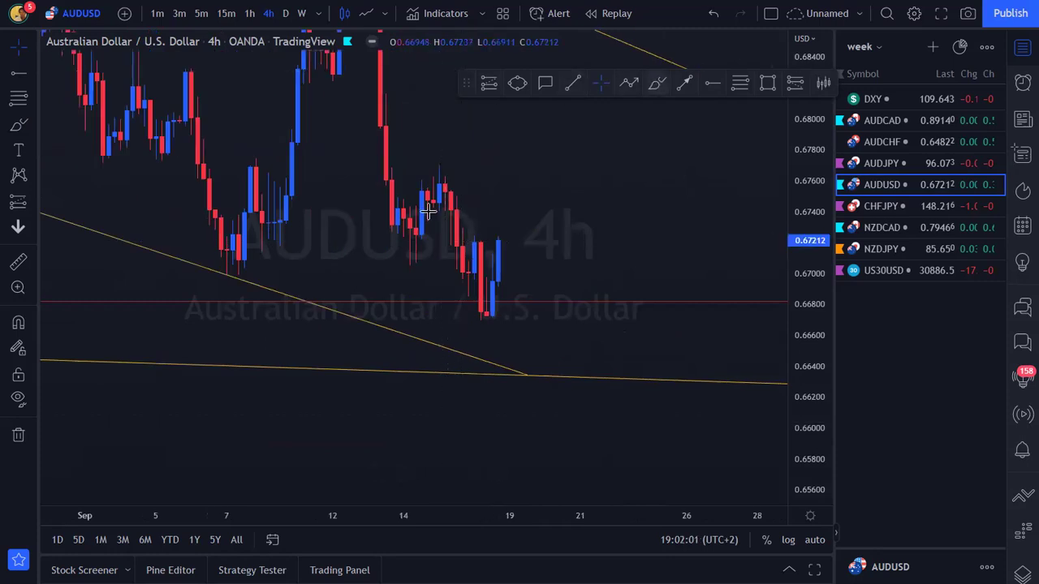
{"action": "mouse_move", "coordinate": [384, 151]}
{"action": "left_mouse_down"}
{"action": "mouse_move", "coordinate": [410, 258]}
{"action": "mouse_move", "coordinate": [439, 158]}
{"action": "left_mouse_up"}
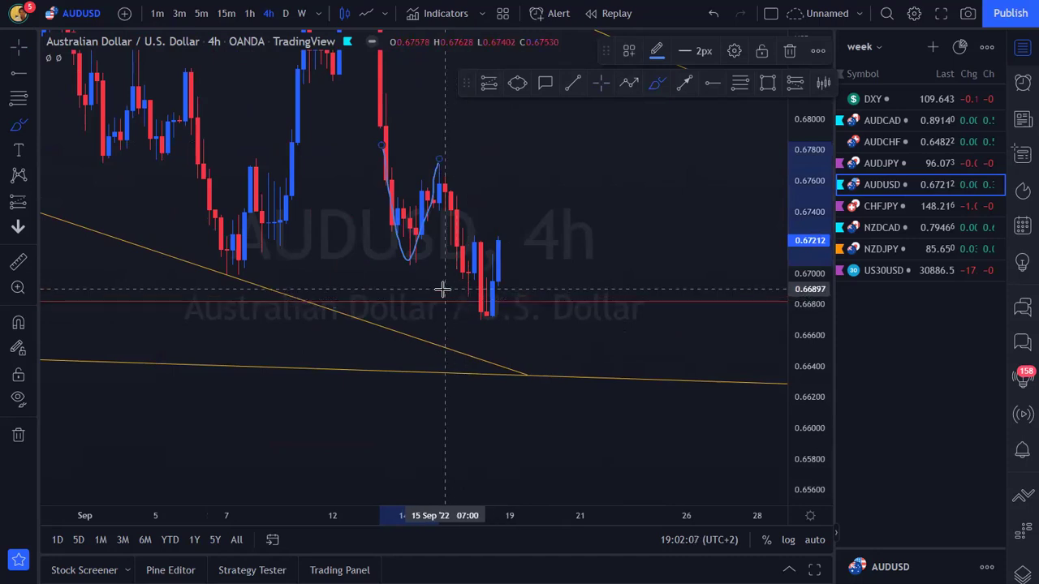
Brush a level from the mid-September swing low and a projected rally towards 0.681, then undo them
{"action": "mouse_move", "coordinate": [406, 262]}
{"action": "left_mouse_down"}
{"action": "mouse_move", "coordinate": [463, 260]}
{"action": "mouse_move", "coordinate": [552, 218]}
{"action": "mouse_move", "coordinate": [568, 254]}
{"action": "left_mouse_up"}
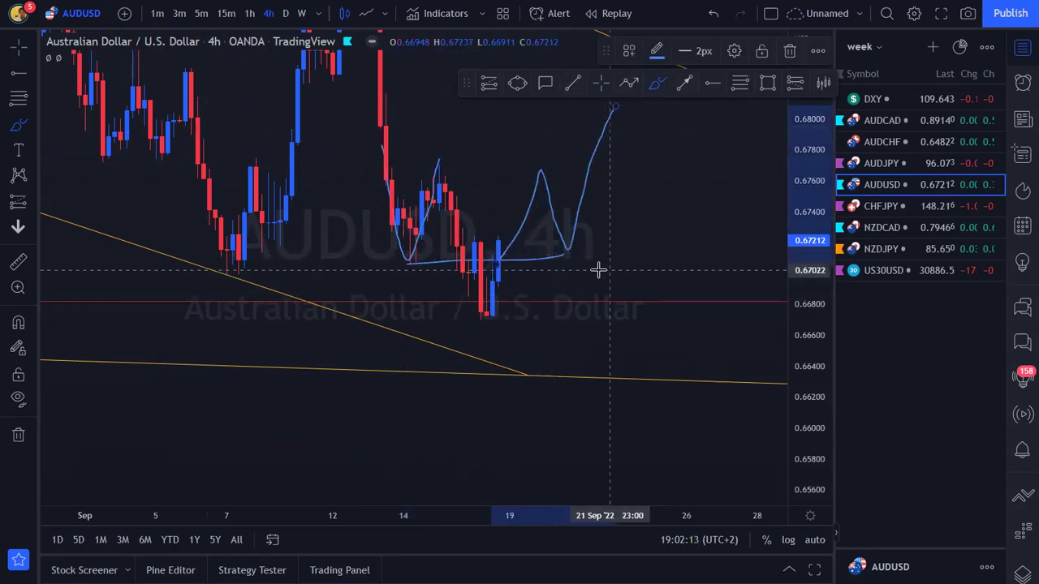
{"action": "key", "text": "ctrl+z"}
{"action": "key", "text": "ctrl+z"}
Brush a projected AUDUSD rise and drop to the long-term trend line, and outline the small falling channel around the recent swings
{"action": "mouse_move", "coordinate": [489, 297]}
{"action": "left_mouse_down"}
{"action": "mouse_move", "coordinate": [513, 205]}
{"action": "mouse_move", "coordinate": [557, 371]}
{"action": "left_mouse_up"}
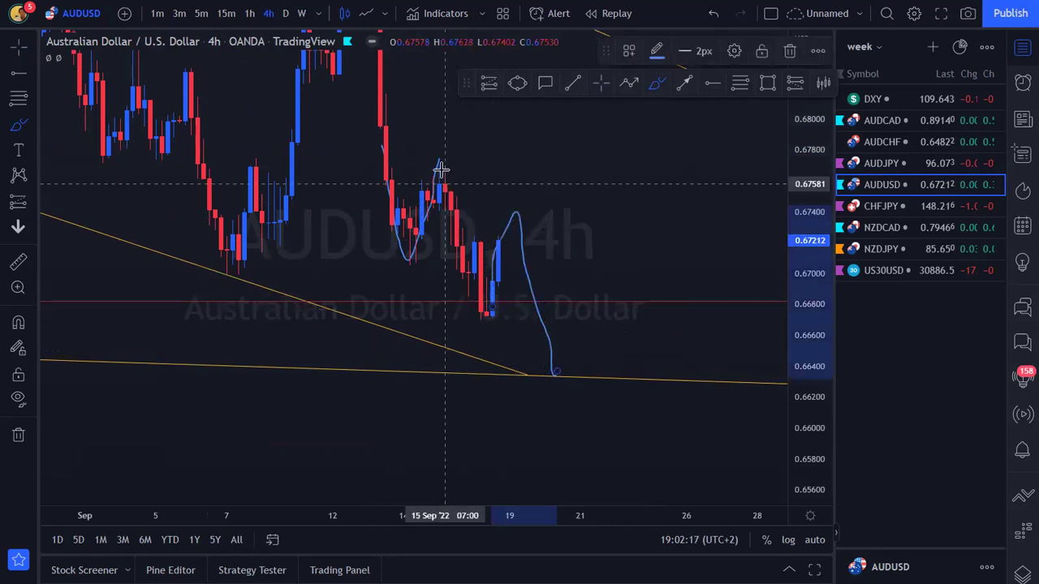
{"action": "left_click_drag", "start_coordinate": [441, 171], "coordinate": [551, 267]}
{"action": "left_click_drag", "start_coordinate": [406, 258], "coordinate": [604, 398]}
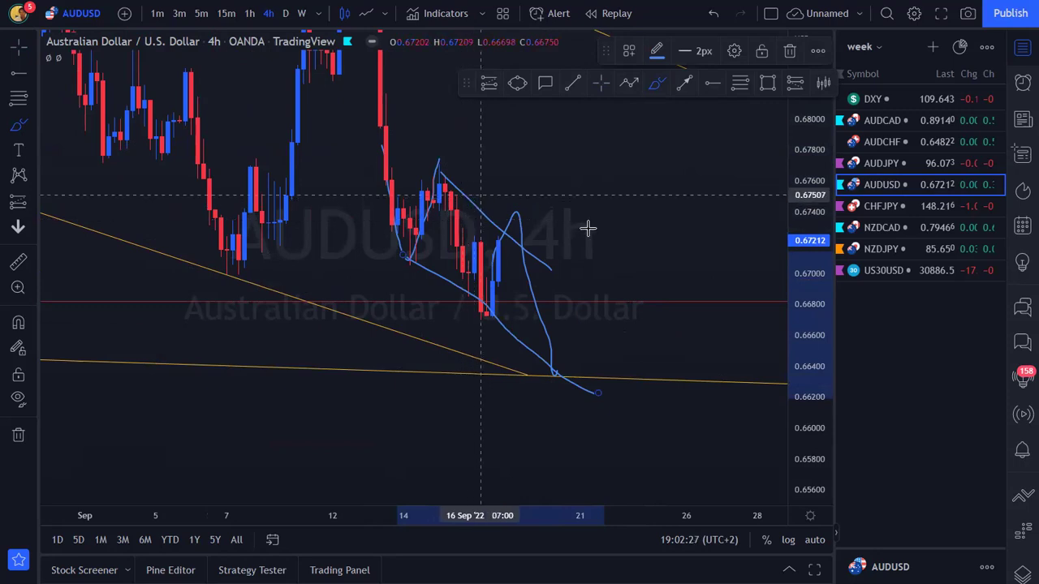
Outline the trend-line support zone, sketch a circled pullback and rally on the 1-hour chart, undo these strokes and return to 4-hour
{"action": "mouse_move", "coordinate": [531, 354]}
{"action": "left_mouse_down"}
{"action": "mouse_move", "coordinate": [577, 388]}
{"action": "mouse_move", "coordinate": [577, 348]}
{"action": "mouse_move", "coordinate": [552, 348]}
{"action": "left_mouse_up"}
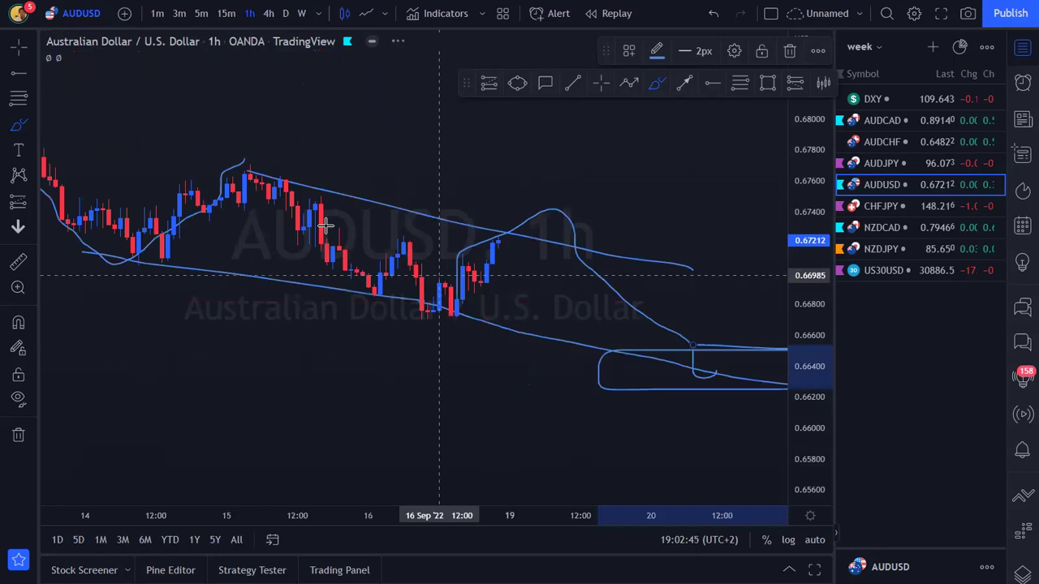
{"action": "mouse_move", "coordinate": [380, 258]}
{"action": "left_mouse_down"}
{"action": "mouse_move", "coordinate": [539, 286]}
{"action": "mouse_move", "coordinate": [519, 287]}
{"action": "mouse_move", "coordinate": [558, 158]}
{"action": "mouse_move", "coordinate": [563, 193]}
{"action": "left_mouse_up"}
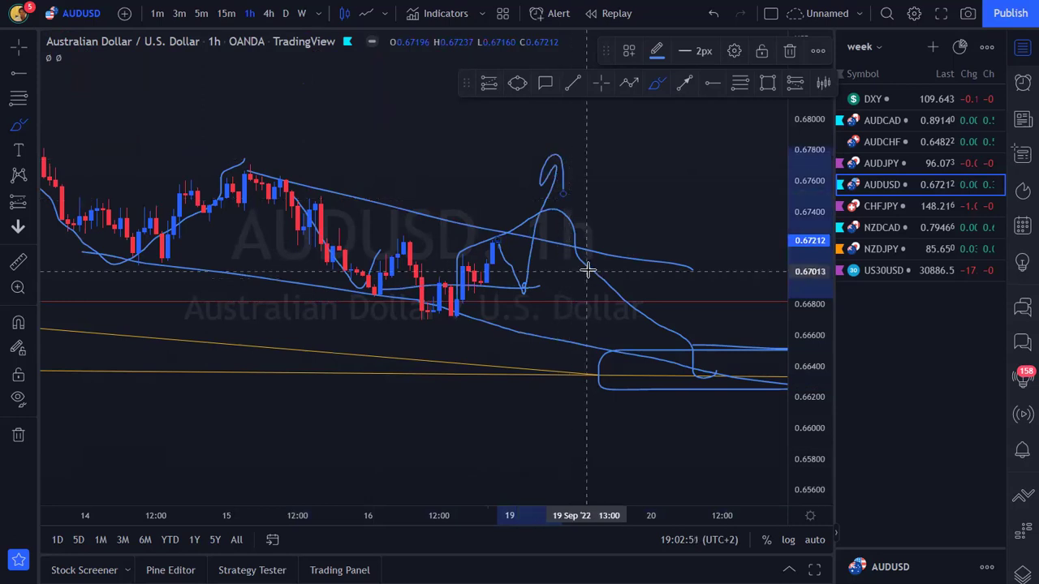
{"action": "mouse_move", "coordinate": [529, 279]}
{"action": "left_mouse_down"}
{"action": "mouse_move", "coordinate": [501, 289]}
{"action": "mouse_move", "coordinate": [551, 278]}
{"action": "mouse_move", "coordinate": [524, 276]}
{"action": "left_mouse_up"}
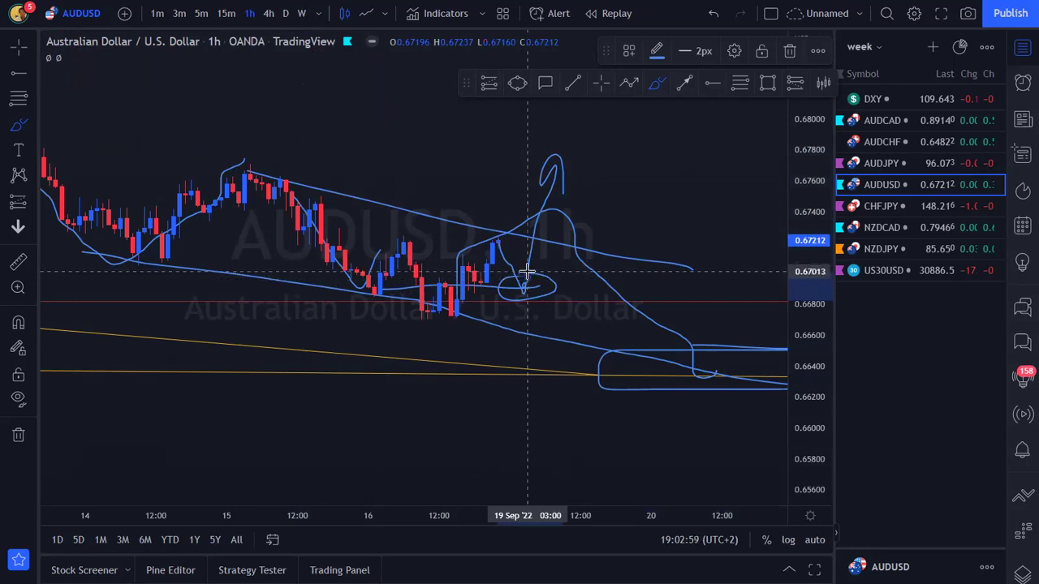
{"action": "key", "text": "ctrl+z"}
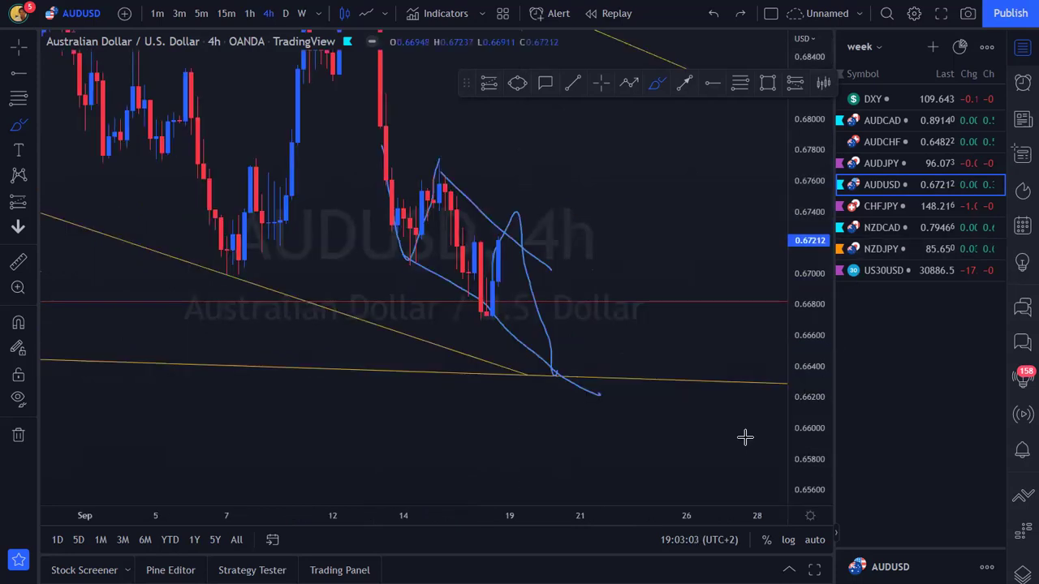
Brush the projected rebound from the long-term trend line, the level at about 0.668 and the drop leading into the trend line
{"action": "scroll", "coordinate": [519, 528], "scroll_direction": "down", "scroll_amount": 2}
{"action": "mouse_move", "coordinate": [589, 374]}
{"action": "left_mouse_down"}
{"action": "mouse_move", "coordinate": [633, 204]}
{"action": "mouse_move", "coordinate": [602, 235]}
{"action": "left_mouse_up"}
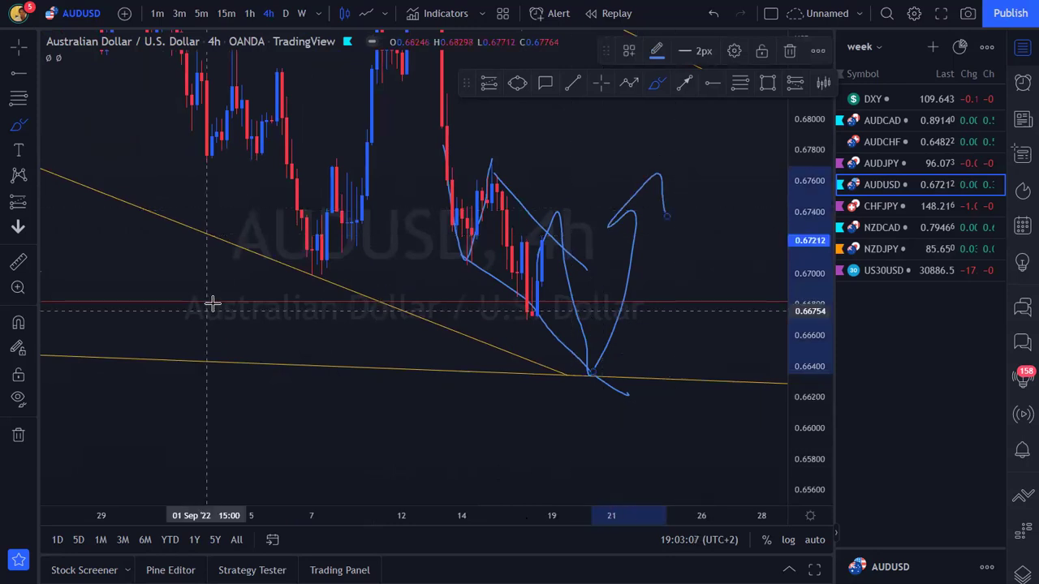
{"action": "left_click_drag", "start_coordinate": [215, 302], "coordinate": [520, 298]}
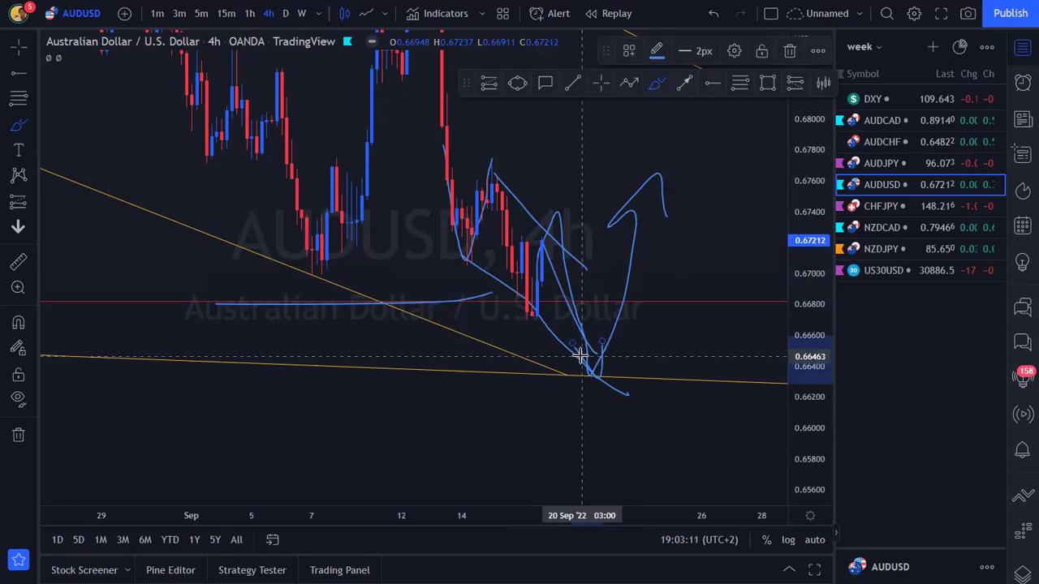
{"action": "scroll", "coordinate": [728, 349], "scroll_direction": "down", "scroll_amount": 2}
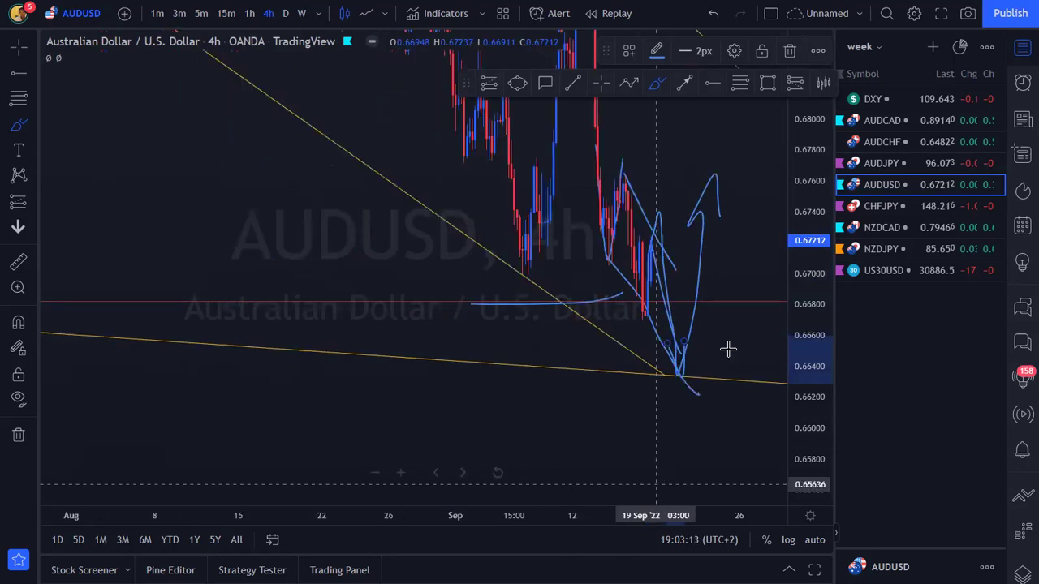
Open the CHFJPY daily chart, brush the September rally and outline the zone around its top at about 147 to 151
{"action": "left_click", "coordinate": [918, 209]}
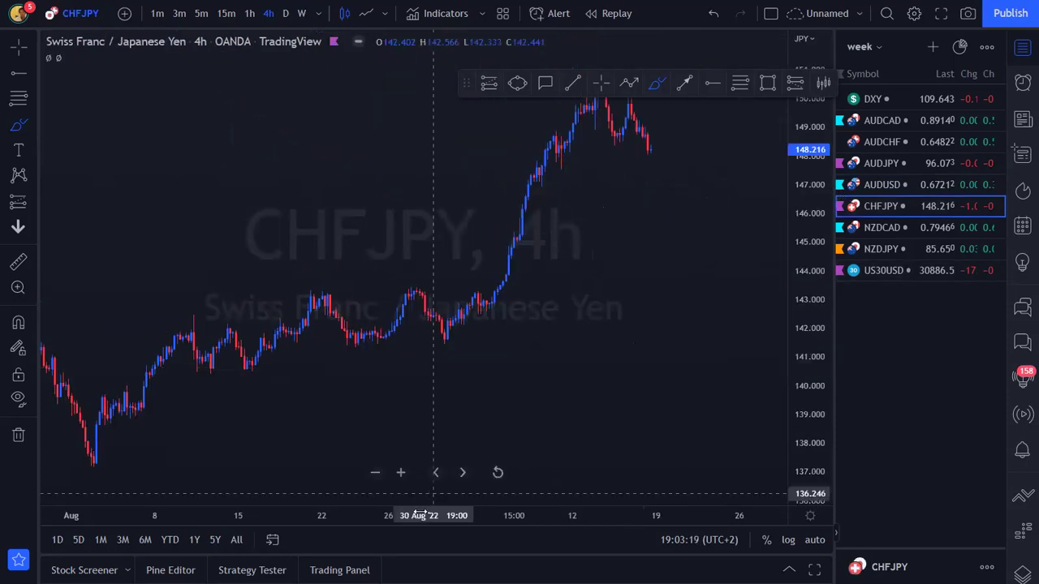
{"action": "scroll", "coordinate": [511, 113], "scroll_direction": "down", "scroll_amount": 10}
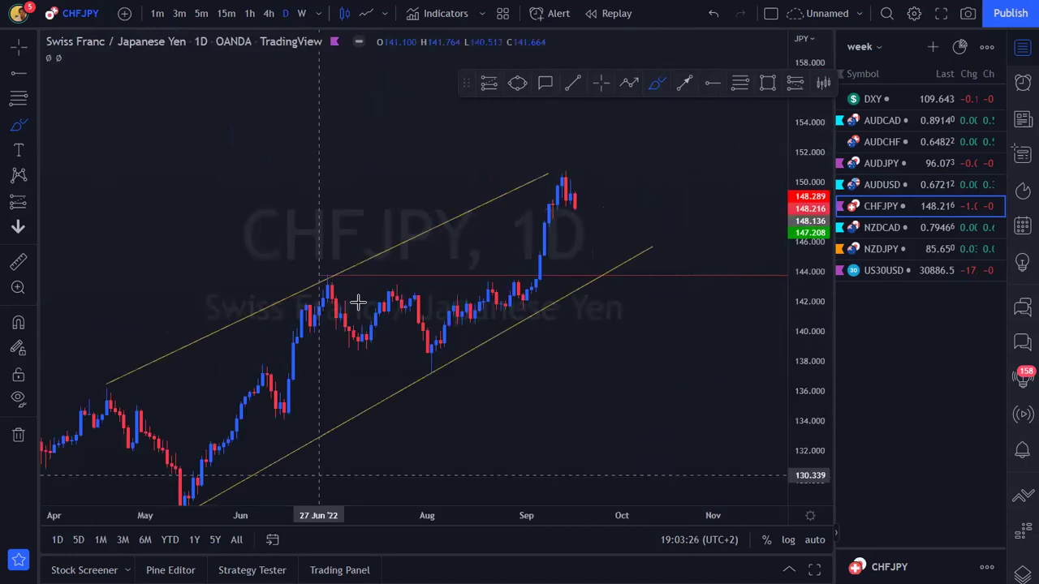
{"action": "mouse_move", "coordinate": [522, 294]}
{"action": "left_mouse_down"}
{"action": "mouse_move", "coordinate": [545, 212]}
{"action": "mouse_move", "coordinate": [577, 167]}
{"action": "mouse_move", "coordinate": [531, 224]}
{"action": "mouse_move", "coordinate": [650, 209]}
{"action": "mouse_move", "coordinate": [565, 173]}
{"action": "left_mouse_up"}
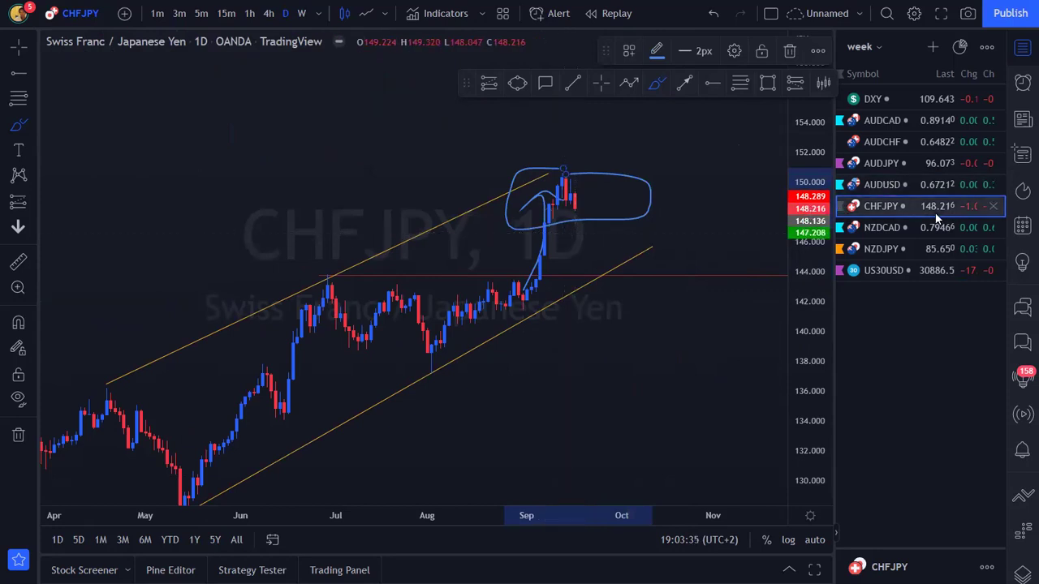
Circle the latest CHFJPY daily candles at the top and brush a projected drop towards the rising channel's lower line
{"action": "left_click_drag", "start_coordinate": [806, 420], "coordinate": [679, 487]}
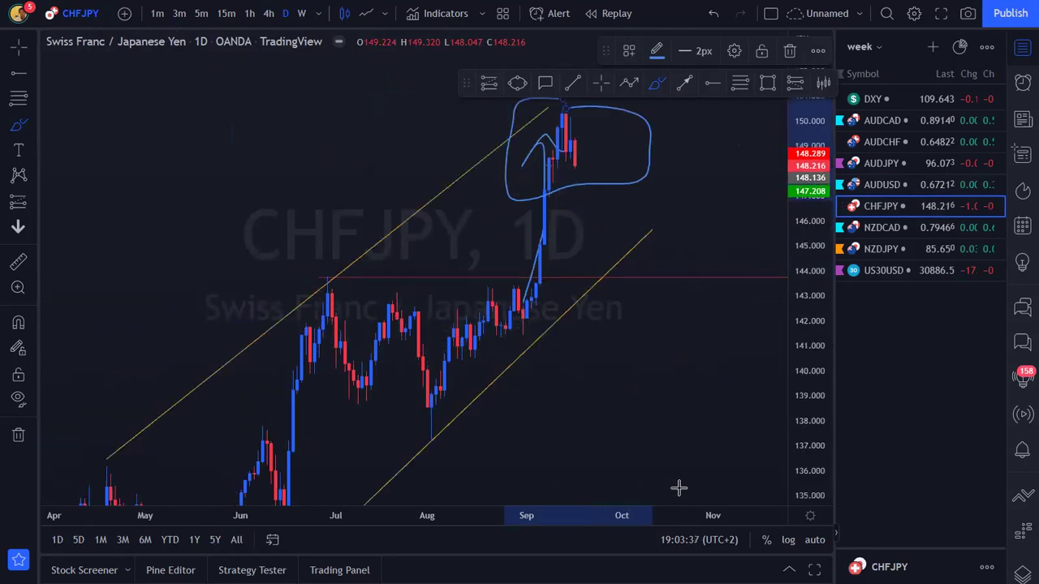
{"action": "left_click_drag", "start_coordinate": [630, 513], "coordinate": [612, 515]}
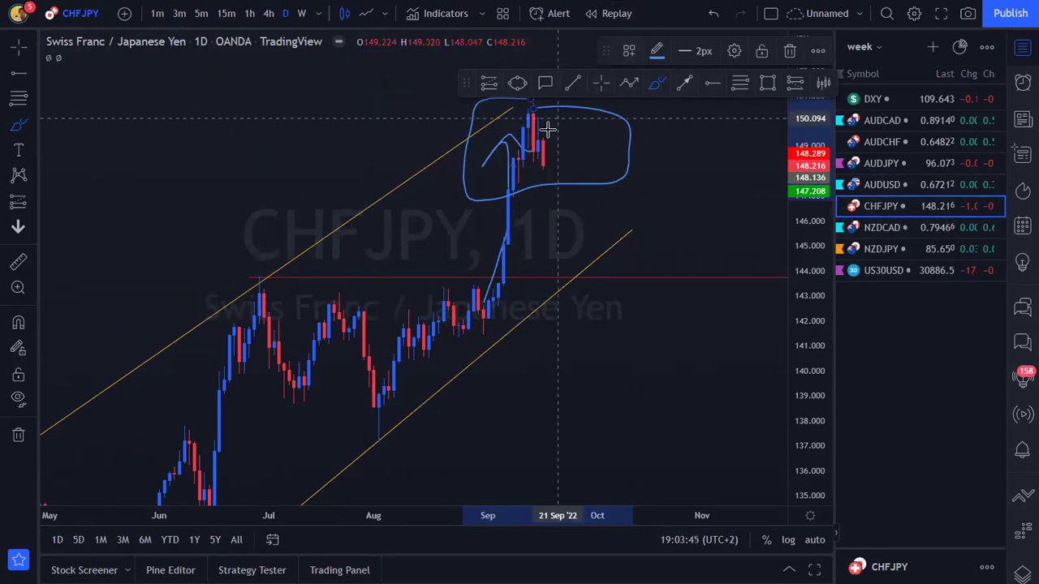
{"action": "mouse_move", "coordinate": [560, 108]}
{"action": "left_mouse_down"}
{"action": "mouse_move", "coordinate": [563, 162]}
{"action": "mouse_move", "coordinate": [540, 122]}
{"action": "mouse_move", "coordinate": [557, 151]}
{"action": "mouse_move", "coordinate": [601, 174]}
{"action": "mouse_move", "coordinate": [572, 231]}
{"action": "mouse_move", "coordinate": [567, 218]}
{"action": "left_mouse_up"}
{"action": "left_click", "coordinate": [886, 224]}
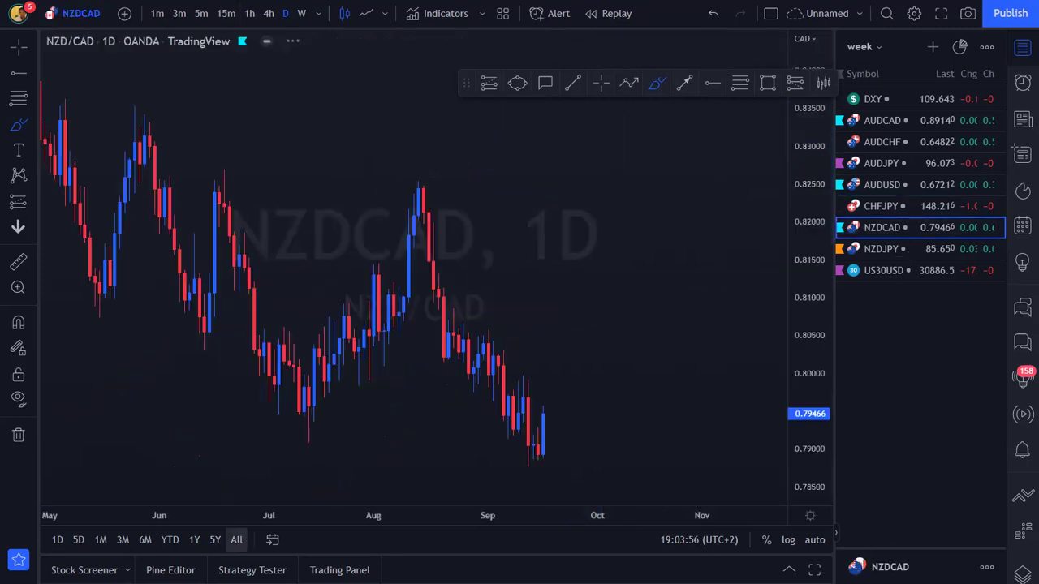
{"action": "left_click_drag", "start_coordinate": [421, 512], "coordinate": [609, 511]}
{"action": "left_click_drag", "start_coordinate": [825, 135], "coordinate": [805, 225]}
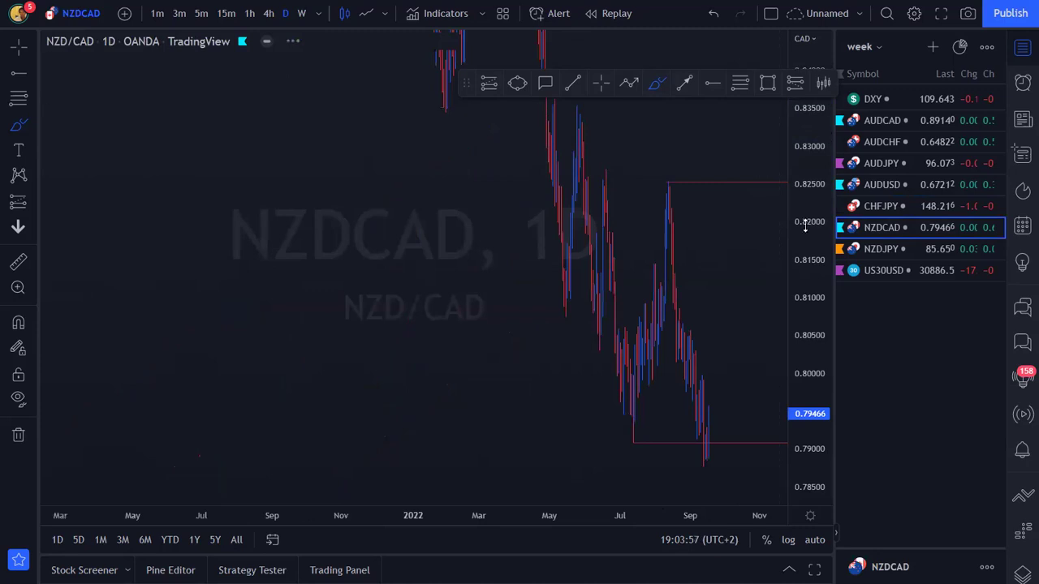
On the weekly CHFJPY chart, move the floating drawing toolbar off the recent candles and brush the wick area above the upper channel line
{"action": "left_click", "coordinate": [885, 206]}
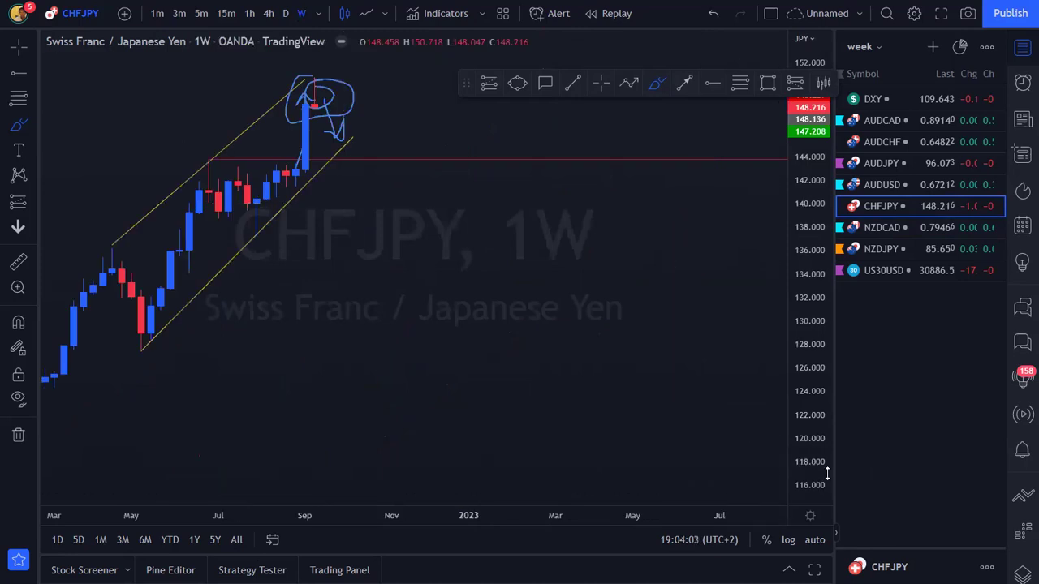
{"action": "left_click_drag", "start_coordinate": [828, 474], "coordinate": [827, 421]}
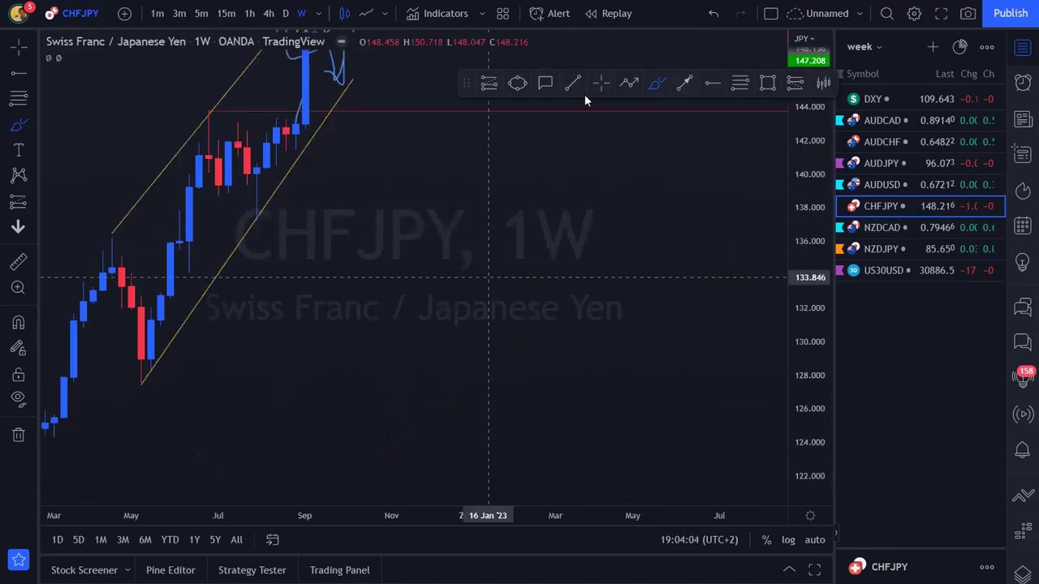
{"action": "left_click", "coordinate": [501, 472]}
{"action": "left_click_drag", "start_coordinate": [673, 519], "coordinate": [101, 528]}
{"action": "mouse_move", "coordinate": [467, 83]}
{"action": "left_mouse_down"}
{"action": "mouse_move", "coordinate": [196, 67]}
{"action": "mouse_move", "coordinate": [151, 49]}
{"action": "left_mouse_up"}
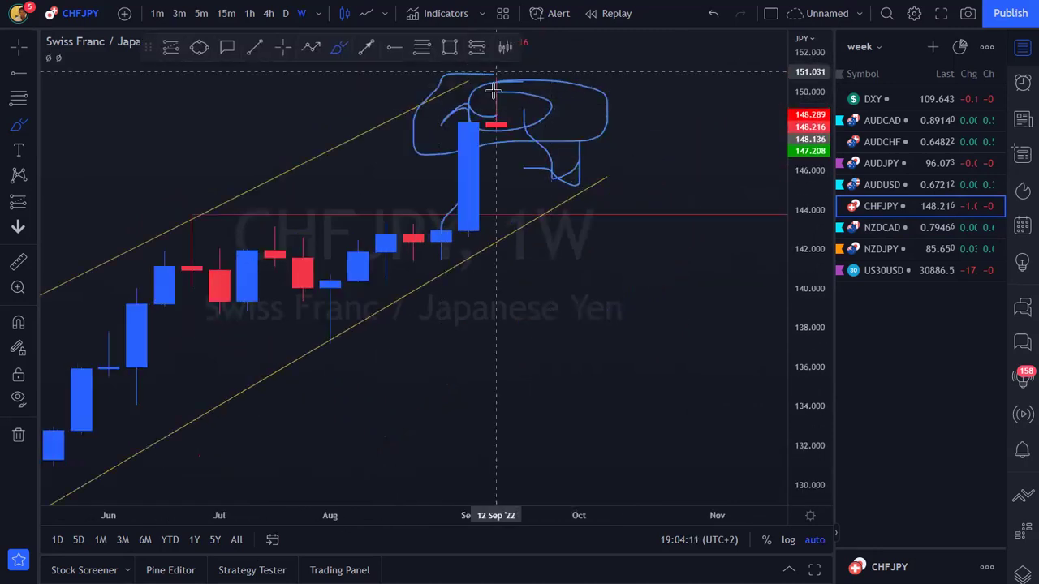
{"action": "left_click_drag", "start_coordinate": [459, 81], "coordinate": [489, 72]}
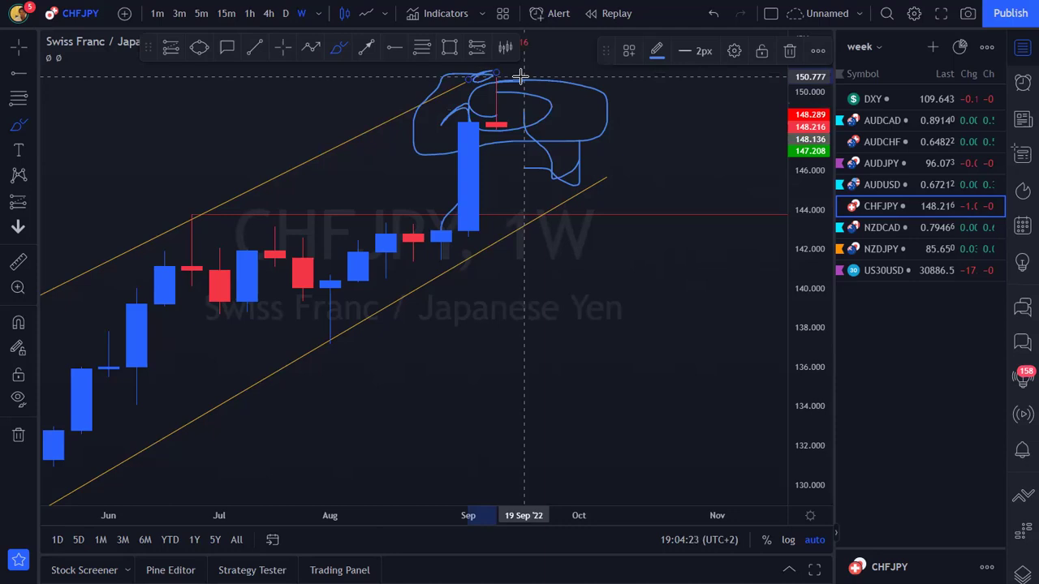
Open the weekly NZDCAD chart and brush a short mark along the July 2022 low at about 0.791
{"action": "left_click", "coordinate": [890, 227]}
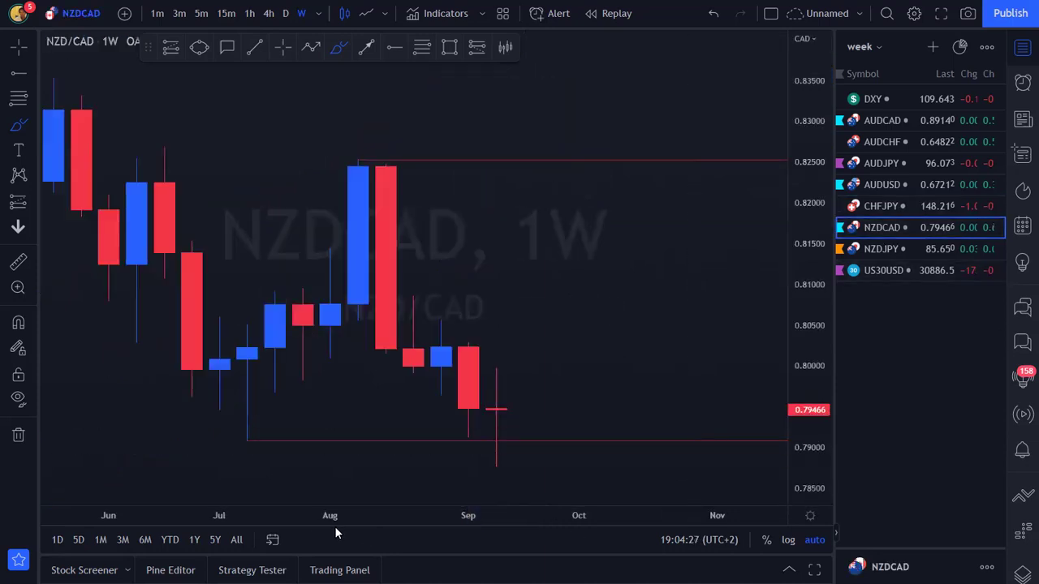
{"action": "left_click_drag", "start_coordinate": [585, 521], "coordinate": [733, 528]}
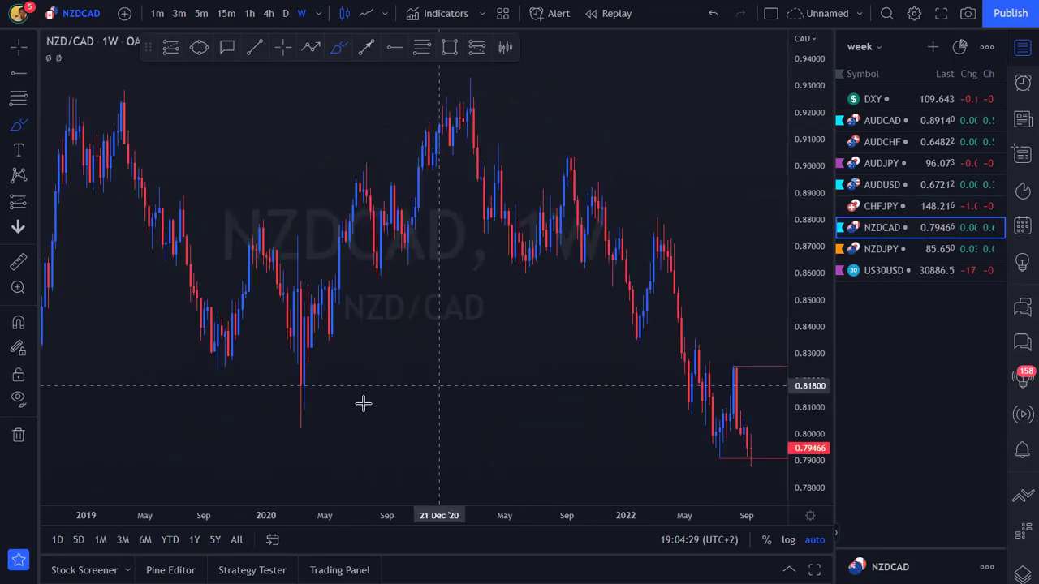
{"action": "scroll", "coordinate": [336, 527], "scroll_direction": "up", "scroll_amount": 5}
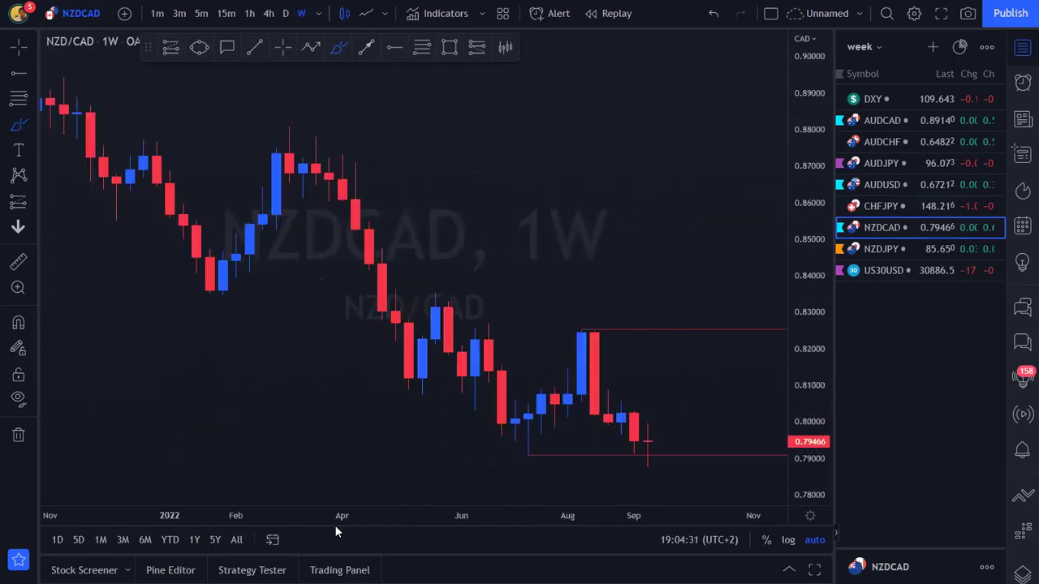
{"action": "left_click_drag", "start_coordinate": [516, 452], "coordinate": [568, 449]}
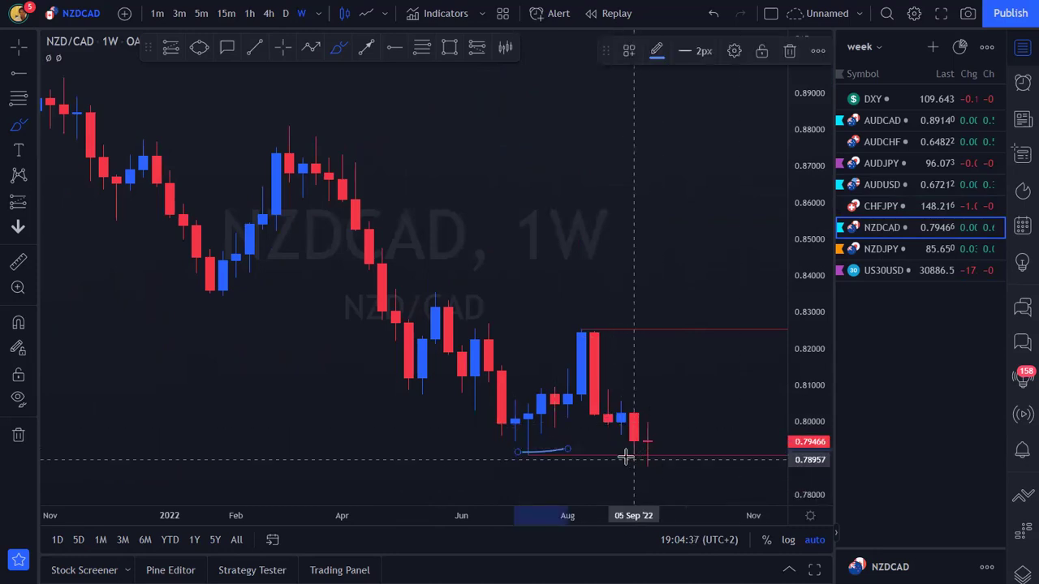
Brush a short mark along the September low on the weekly NZDCAD chart and undo both low marks
{"action": "left_click_drag", "start_coordinate": [624, 457], "coordinate": [651, 452]}
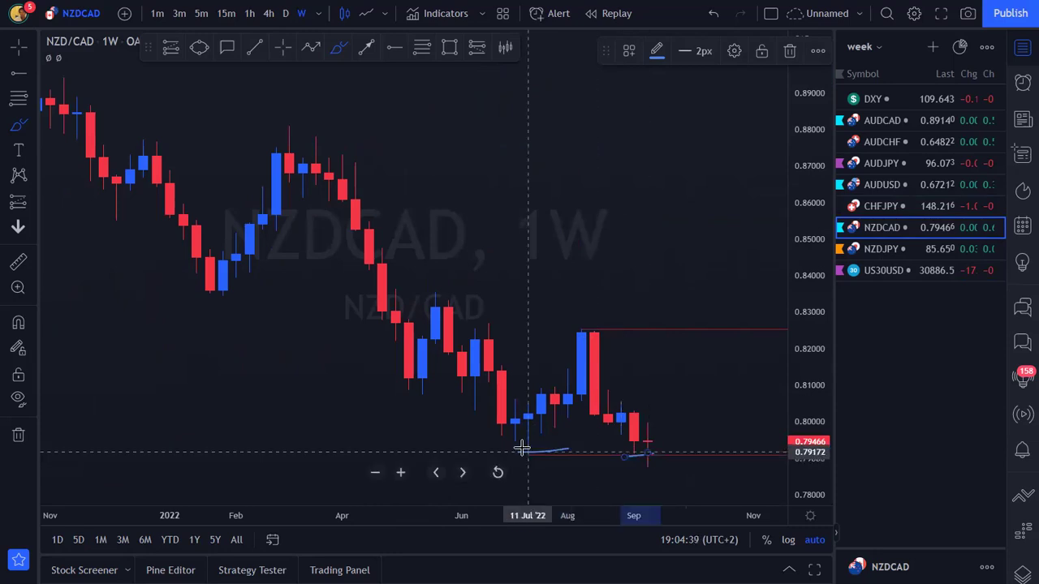
{"action": "key", "text": "ctrl+z"}
{"action": "key", "text": "ctrl+z"}
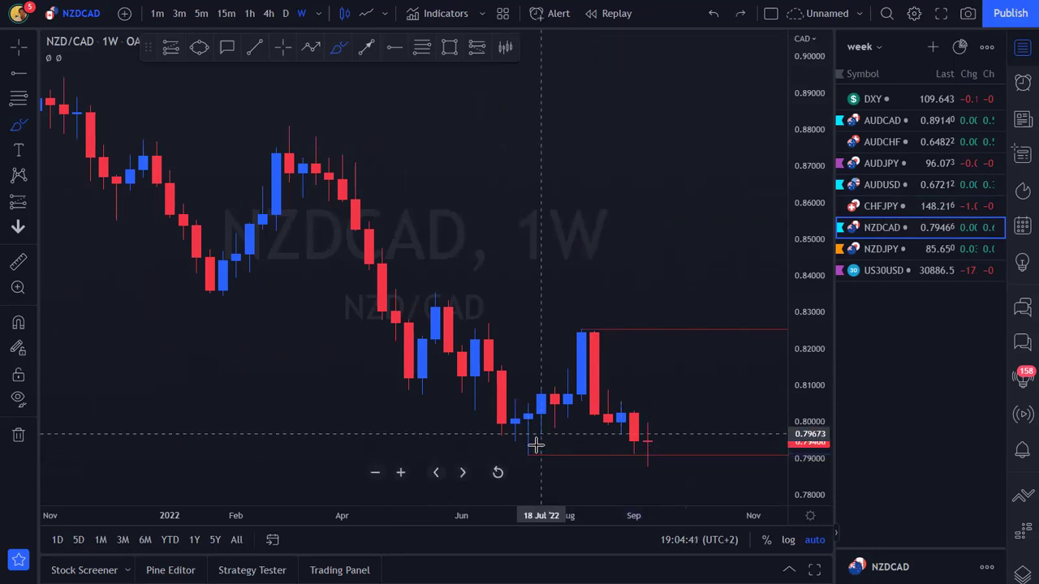
Open the daily NZDCAD chart, circle the July low and outline the August drop and the decline into mid-September
{"action": "left_click", "coordinate": [285, 13]}
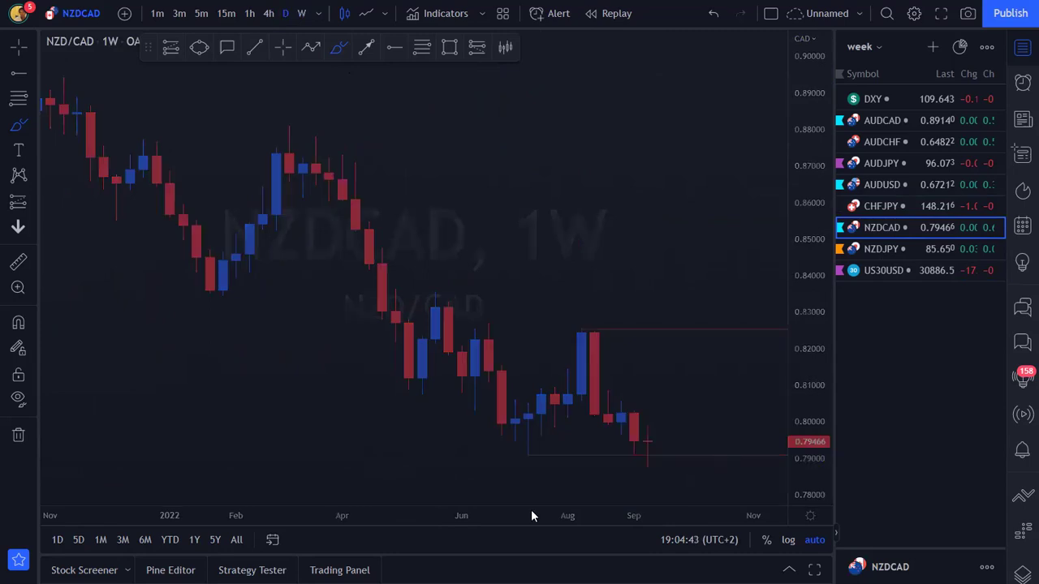
{"action": "left_click_drag", "start_coordinate": [534, 514], "coordinate": [619, 523]}
{"action": "mouse_move", "coordinate": [555, 232]}
{"action": "left_mouse_down"}
{"action": "mouse_move", "coordinate": [574, 392]}
{"action": "mouse_move", "coordinate": [603, 380]}
{"action": "mouse_move", "coordinate": [558, 202]}
{"action": "mouse_move", "coordinate": [560, 334]}
{"action": "left_mouse_up"}
{"action": "mouse_move", "coordinate": [429, 439]}
{"action": "left_mouse_down"}
{"action": "mouse_move", "coordinate": [397, 433]}
{"action": "mouse_move", "coordinate": [438, 442]}
{"action": "left_mouse_up"}
{"action": "mouse_move", "coordinate": [629, 335]}
{"action": "left_mouse_down"}
{"action": "mouse_move", "coordinate": [615, 387]}
{"action": "mouse_move", "coordinate": [696, 462]}
{"action": "mouse_move", "coordinate": [718, 464]}
{"action": "left_mouse_up"}
{"action": "left_click_drag", "start_coordinate": [723, 381], "coordinate": [629, 339]}
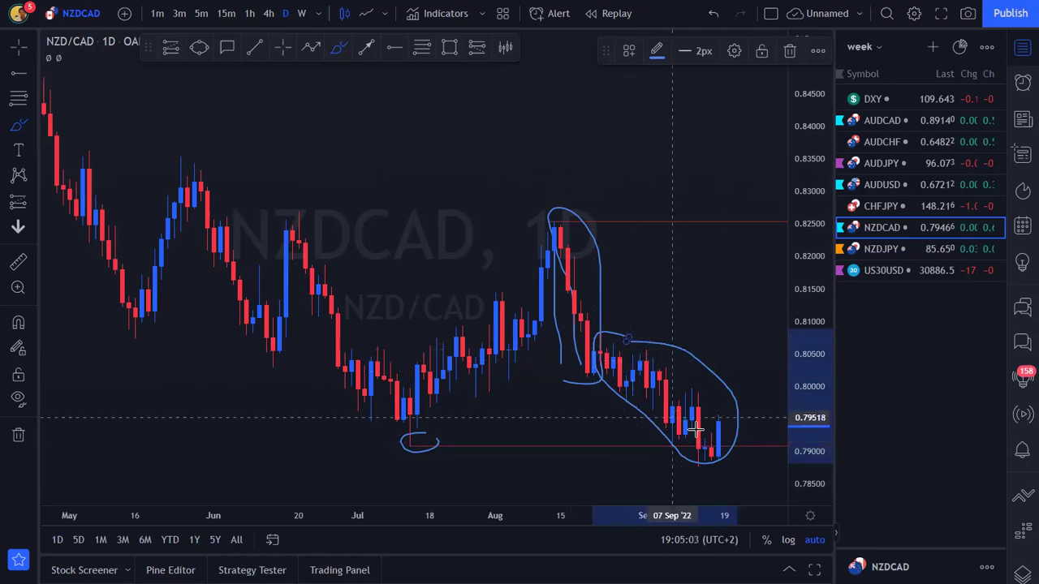
{"action": "mouse_move", "coordinate": [727, 415]}
{"action": "left_mouse_down"}
{"action": "mouse_move", "coordinate": [638, 457]}
{"action": "mouse_move", "coordinate": [763, 411]}
{"action": "mouse_move", "coordinate": [703, 405]}
{"action": "left_mouse_up"}
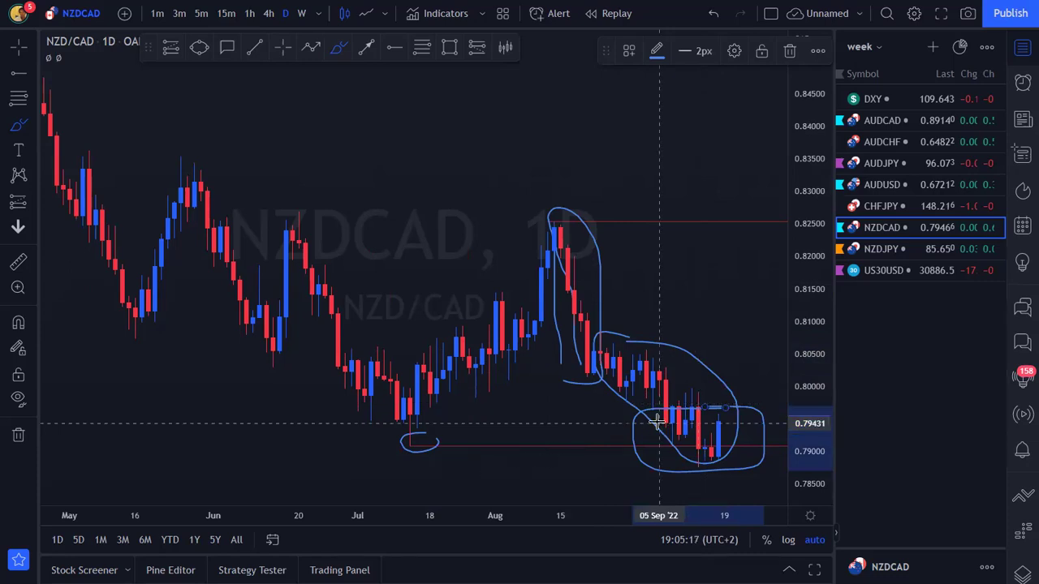
Undo the brush marks on the daily NZDCAD chart and switch to the 4-hour chart
{"action": "key", "text": "ctrl+z"}
{"action": "key", "text": "ctrl+z"}
{"action": "key", "text": "ctrl+z"}
{"action": "key", "text": "ctrl+z"}
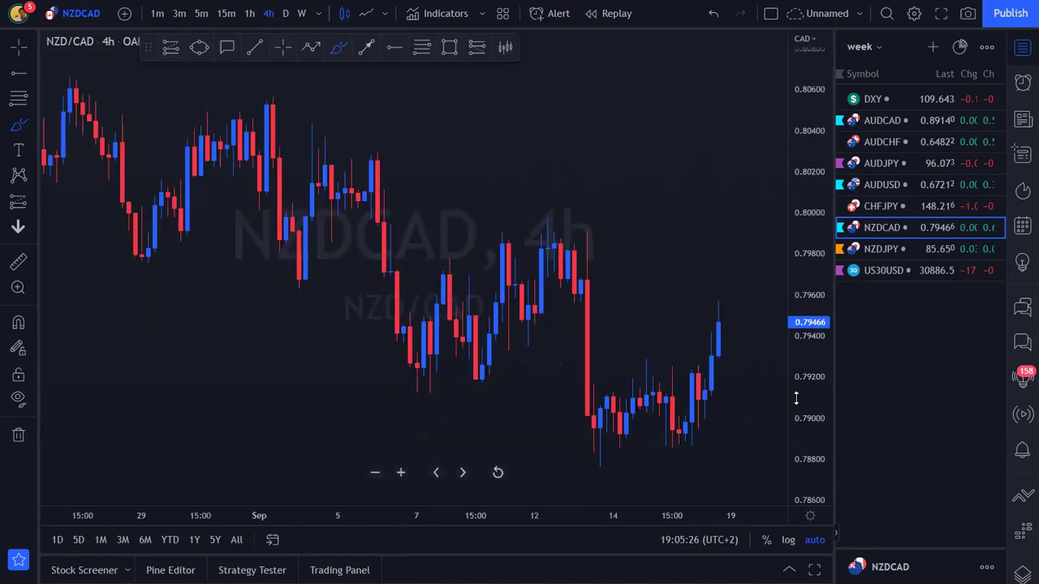
Draw a falling trend line above the 4-hour NZDCAD highs, from about 0.813 on 18 August to about 0.7945 on 22 September
{"action": "scroll", "coordinate": [679, 503], "scroll_direction": "down", "scroll_amount": 3}
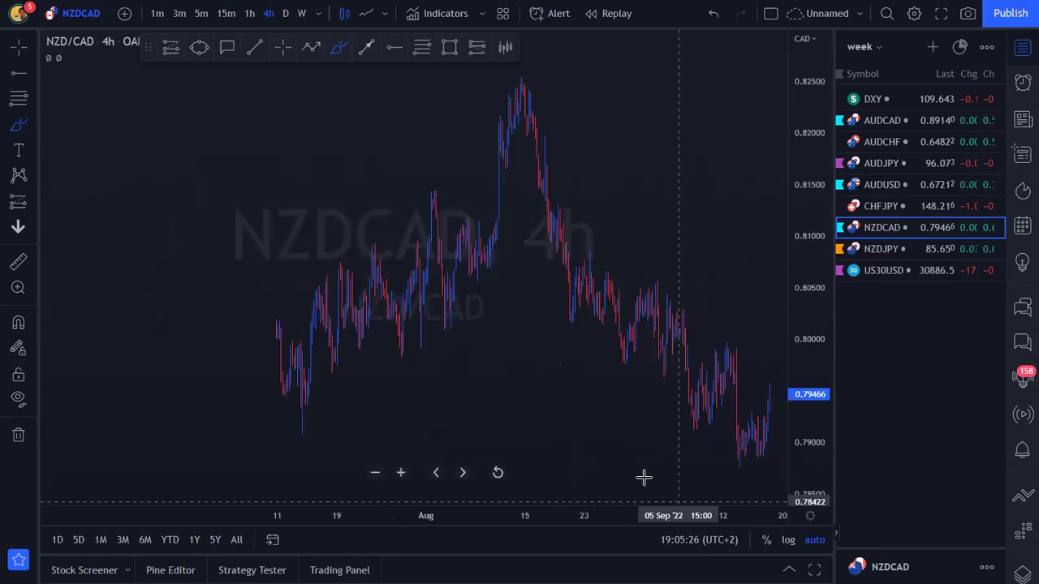
{"action": "left_click", "coordinate": [282, 47]}
{"action": "left_click_drag", "start_coordinate": [399, 167], "coordinate": [300, 127]}
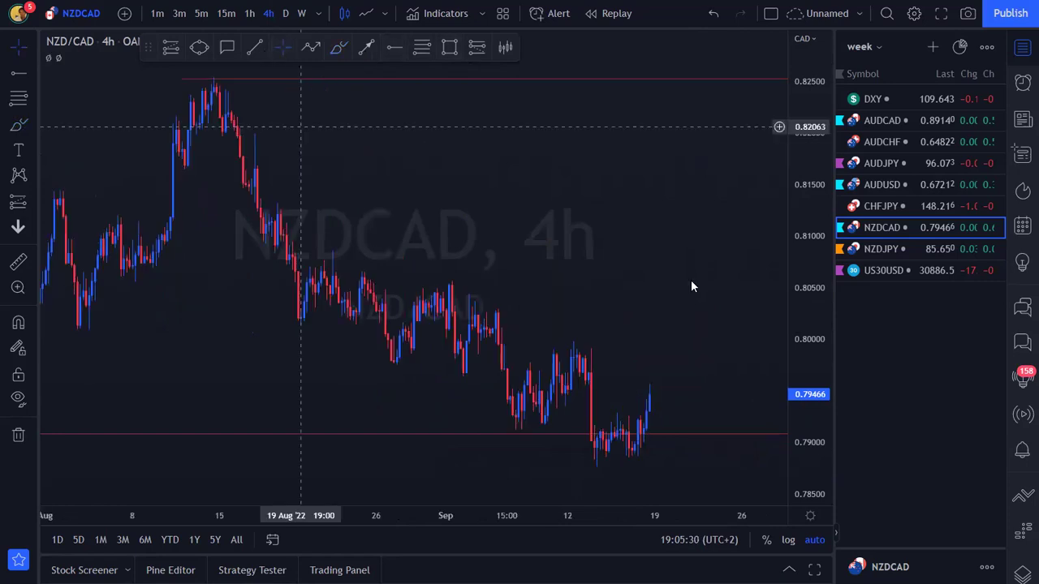
{"action": "scroll", "coordinate": [825, 384], "scroll_direction": "up", "scroll_amount": 3}
{"action": "left_click_drag", "start_coordinate": [748, 380], "coordinate": [779, 275]}
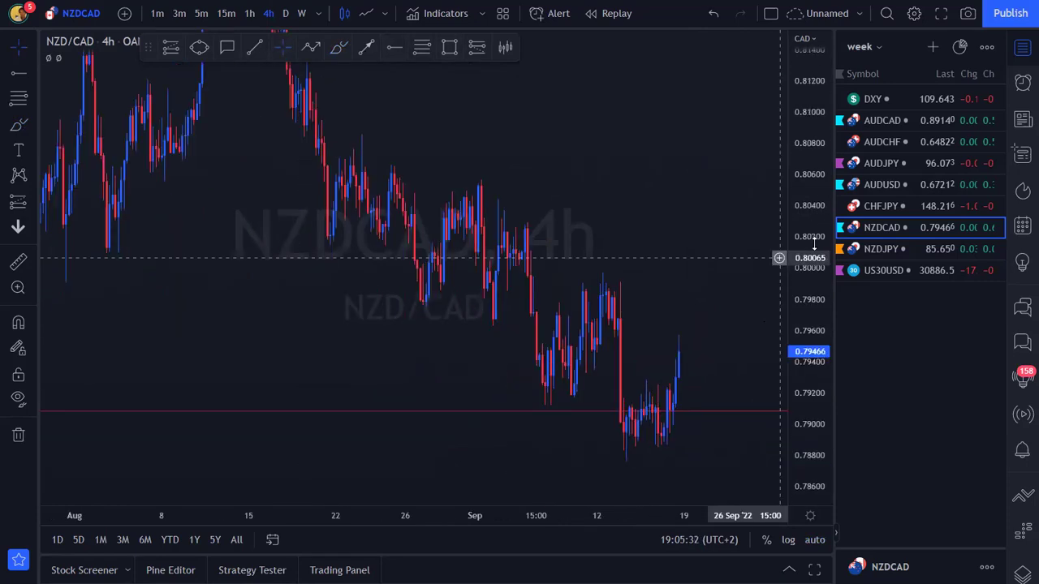
{"action": "left_click_drag", "start_coordinate": [814, 243], "coordinate": [814, 258]}
{"action": "left_click", "coordinate": [255, 48]}
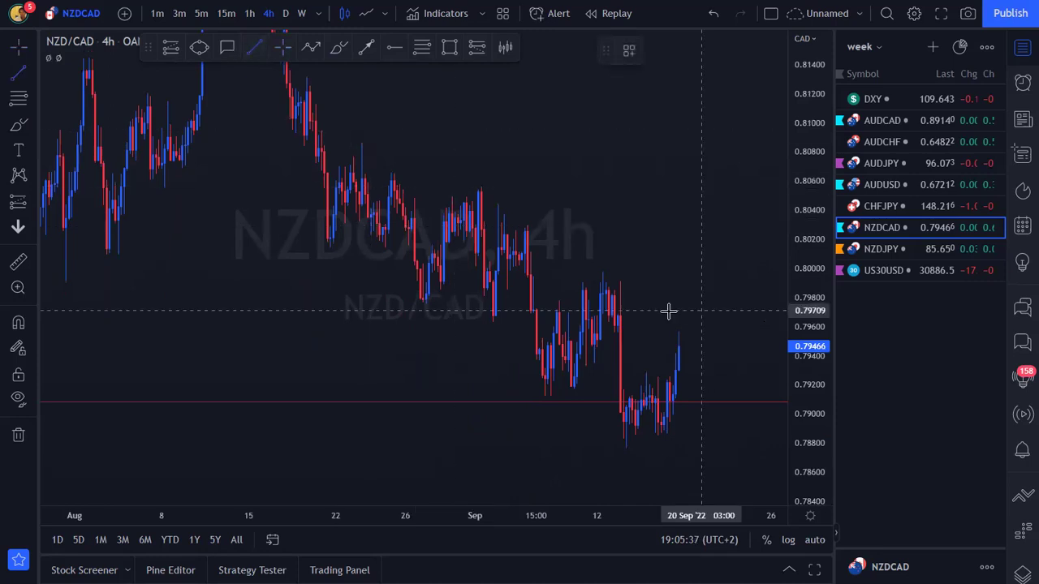
{"action": "left_click", "coordinate": [305, 76]}
{"action": "left_click", "coordinate": [738, 349]}
{"action": "left_click", "coordinate": [734, 323]}
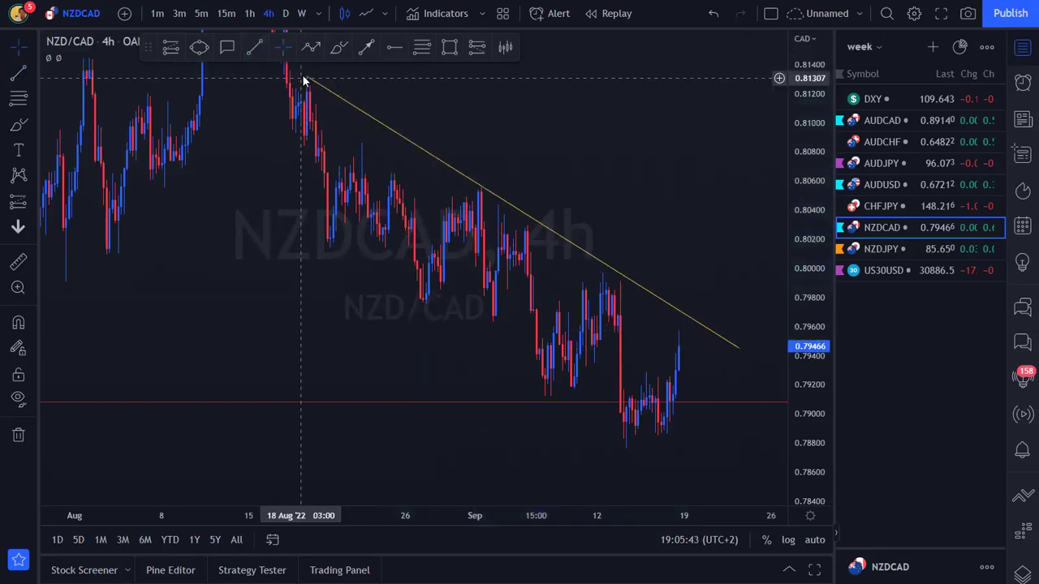
Move the trend line's start to the 23 August high at about 0.8089 and its end to about 0.7979 on 23 September
{"action": "left_click_drag", "start_coordinate": [304, 78], "coordinate": [365, 151]}
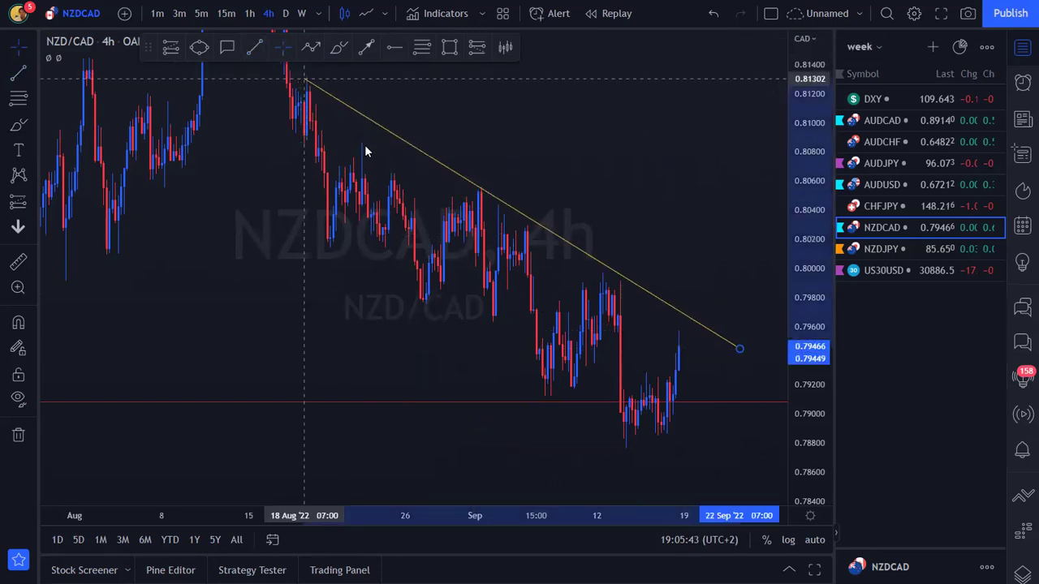
{"action": "left_click", "coordinate": [739, 349]}
{"action": "left_click_drag", "start_coordinate": [759, 301], "coordinate": [730, 258]}
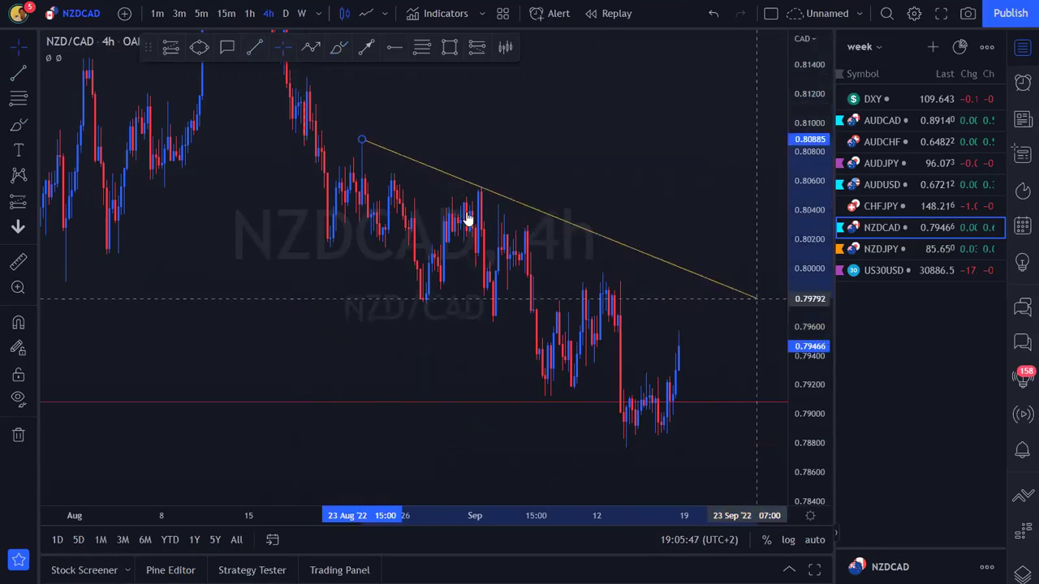
{"action": "left_click_drag", "start_coordinate": [412, 286], "coordinate": [429, 357]}
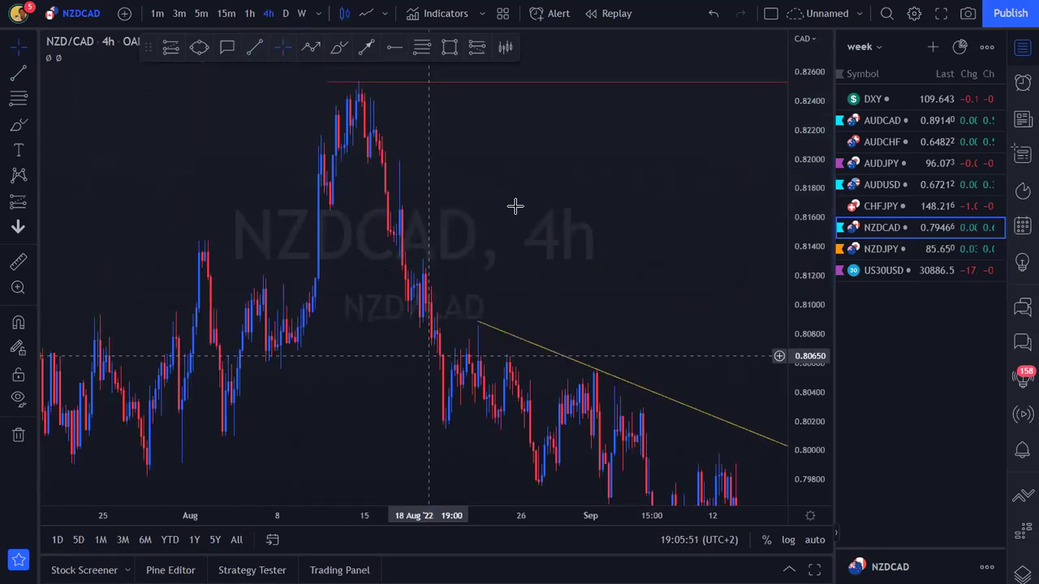
{"action": "scroll", "coordinate": [550, 209], "scroll_direction": "right", "scroll_amount": 2}
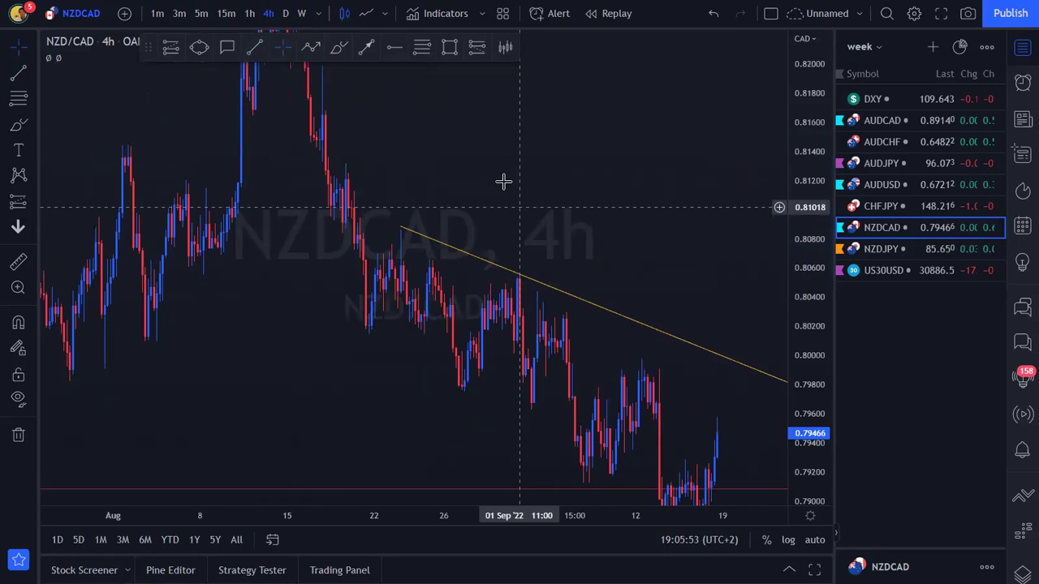
{"action": "scroll", "coordinate": [325, 343], "scroll_direction": "right", "scroll_amount": 2}
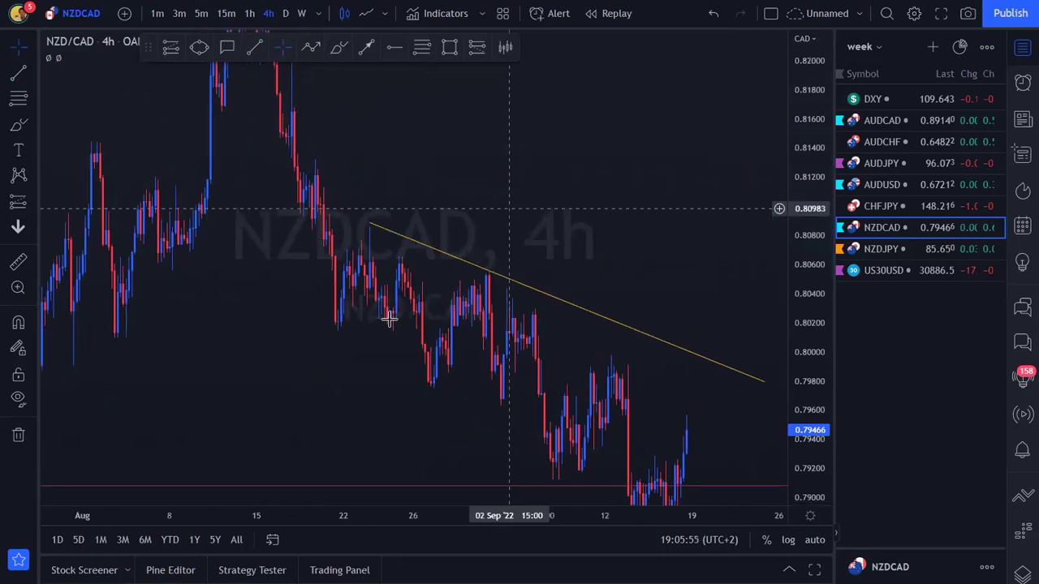
Brush the late-August support levels and the dip with its rebound under the trend line, and undo these marks
{"action": "left_click_drag", "start_coordinate": [323, 323], "coordinate": [405, 324]}
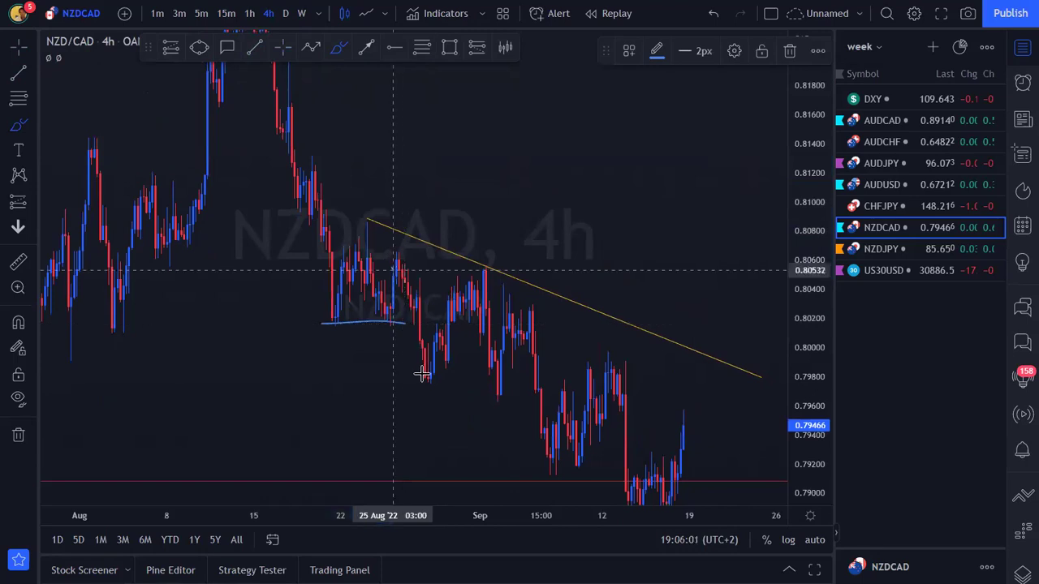
{"action": "left_click_drag", "start_coordinate": [447, 324], "coordinate": [457, 281]}
{"action": "left_click_drag", "start_coordinate": [397, 335], "coordinate": [459, 324]}
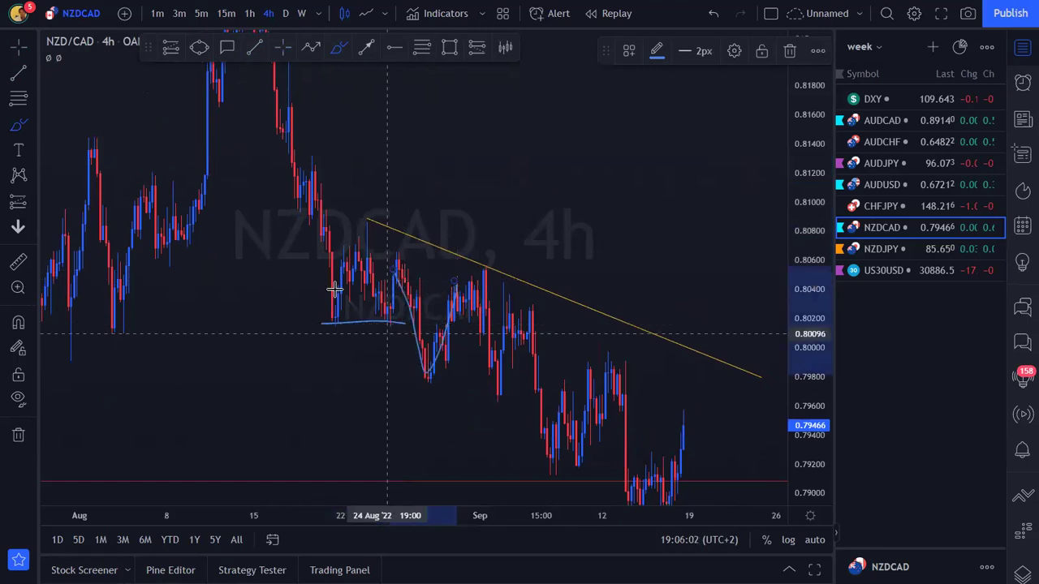
{"action": "left_click_drag", "start_coordinate": [302, 226], "coordinate": [336, 224]}
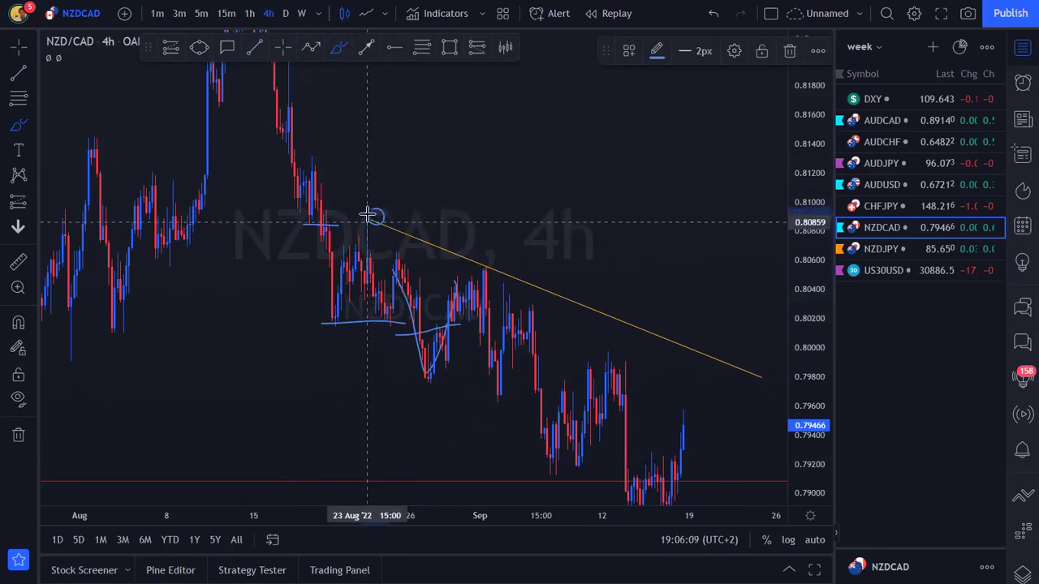
{"action": "key", "text": "ctrl+z"}
{"action": "key", "text": "ctrl+z"}
{"action": "key", "text": "ctrl+z"}
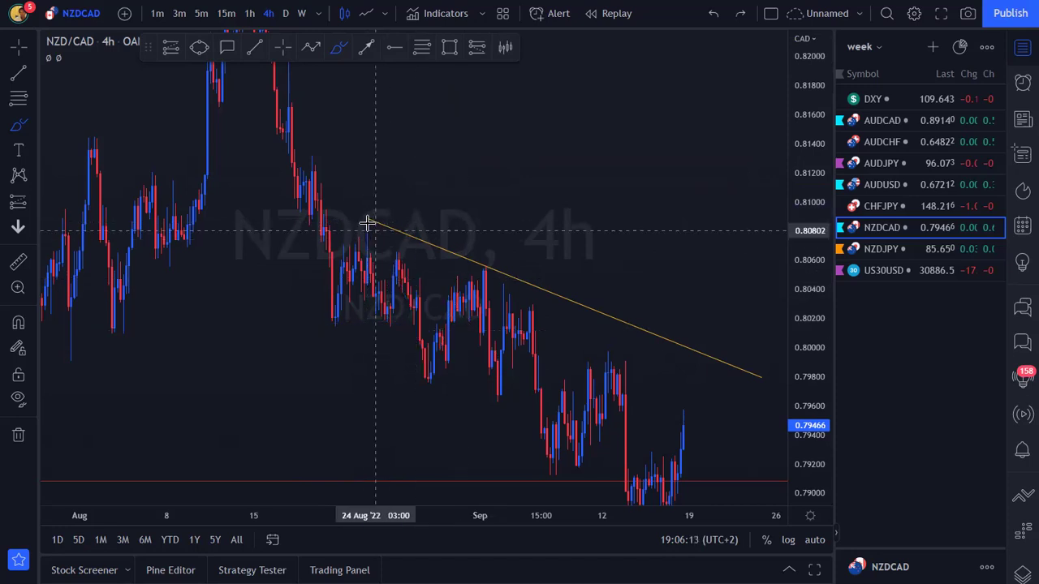
Fine-tune the upper trend line to start at about 0.8087 on 23 August and end at about 0.7978 on 23 September
{"action": "left_click", "coordinate": [284, 47]}
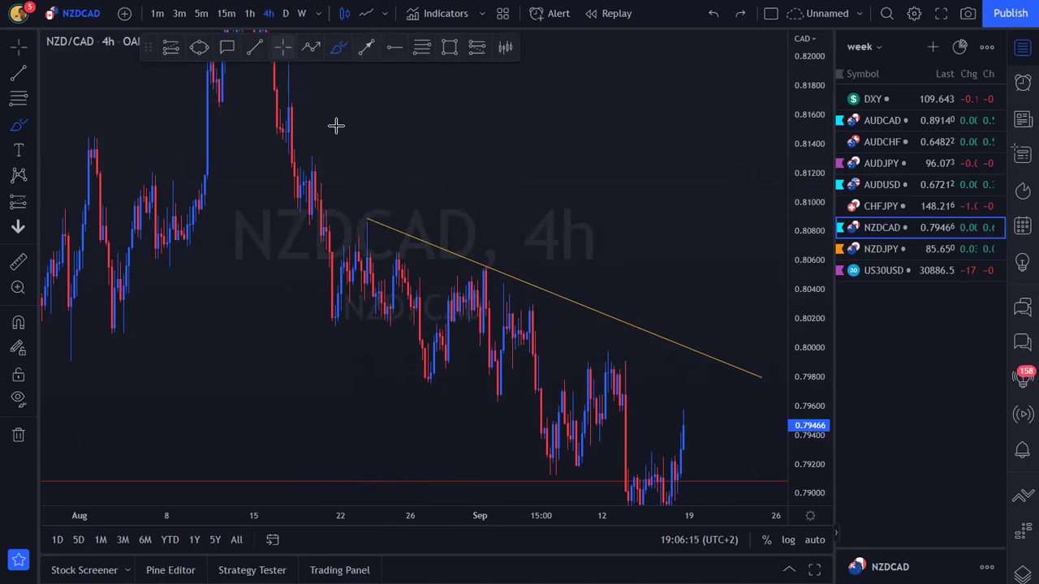
{"action": "left_click", "coordinate": [368, 222]}
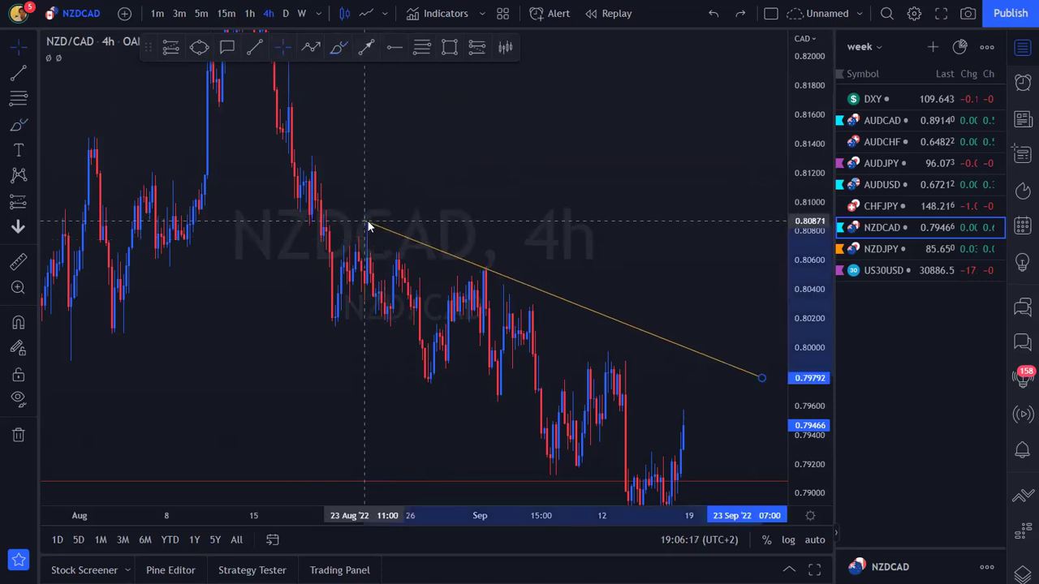
{"action": "left_click_drag", "start_coordinate": [550, 217], "coordinate": [523, 193]}
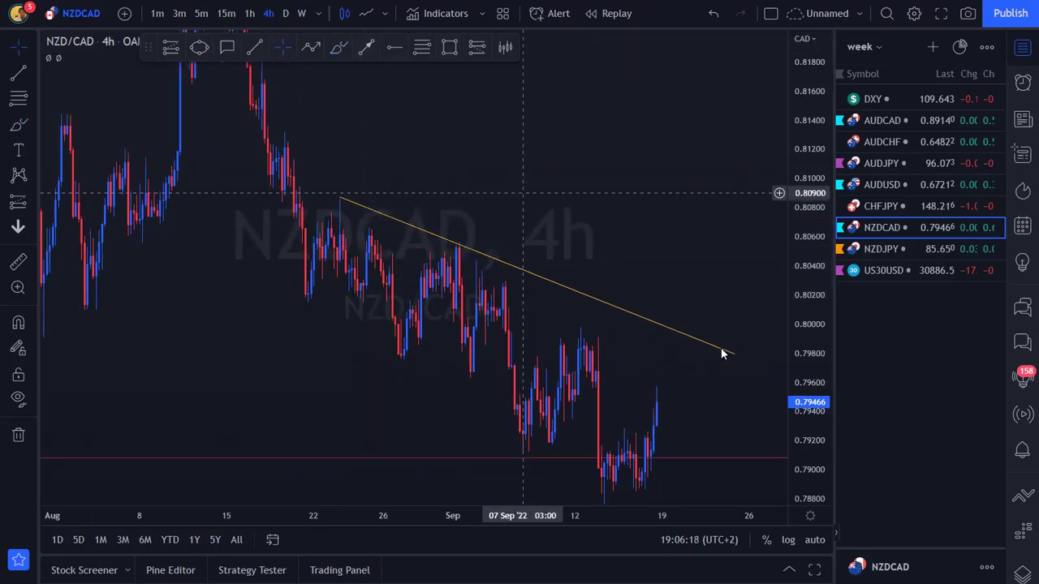
{"action": "left_click_drag", "start_coordinate": [726, 353], "coordinate": [733, 350]}
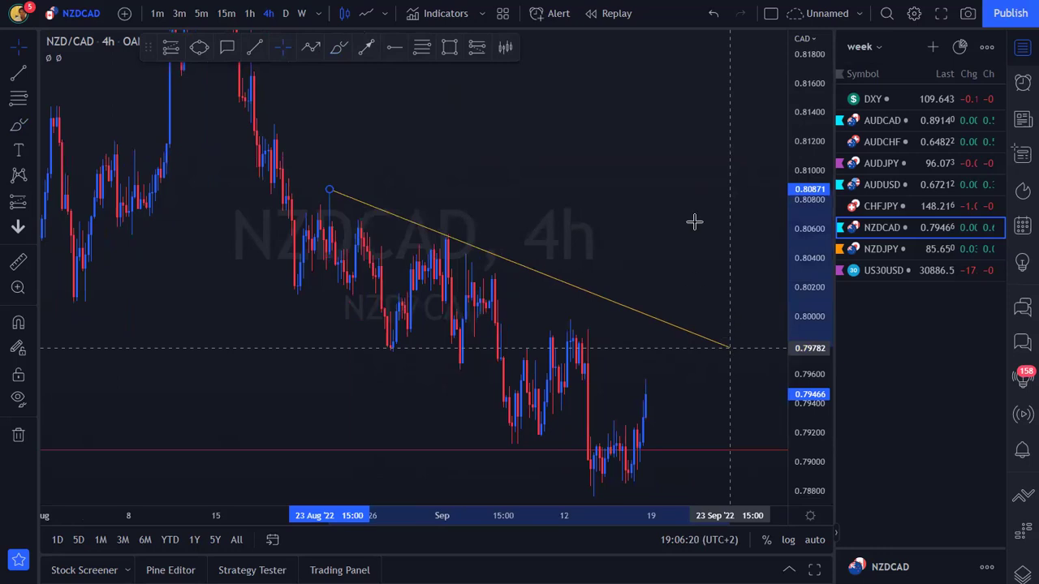
Draw a lower trend line under the falling lows, from about 0.8017 on 19 August to about 0.785 on 18 September
{"action": "left_click_drag", "start_coordinate": [288, 269], "coordinate": [288, 249]}
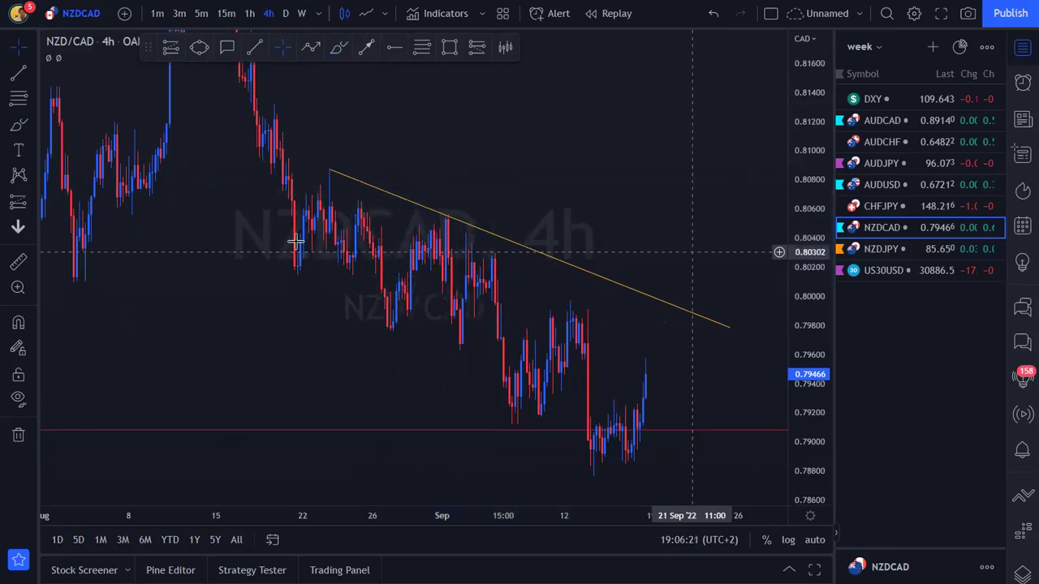
{"action": "key", "text": "alt+t"}
{"action": "left_click", "coordinate": [647, 485]}
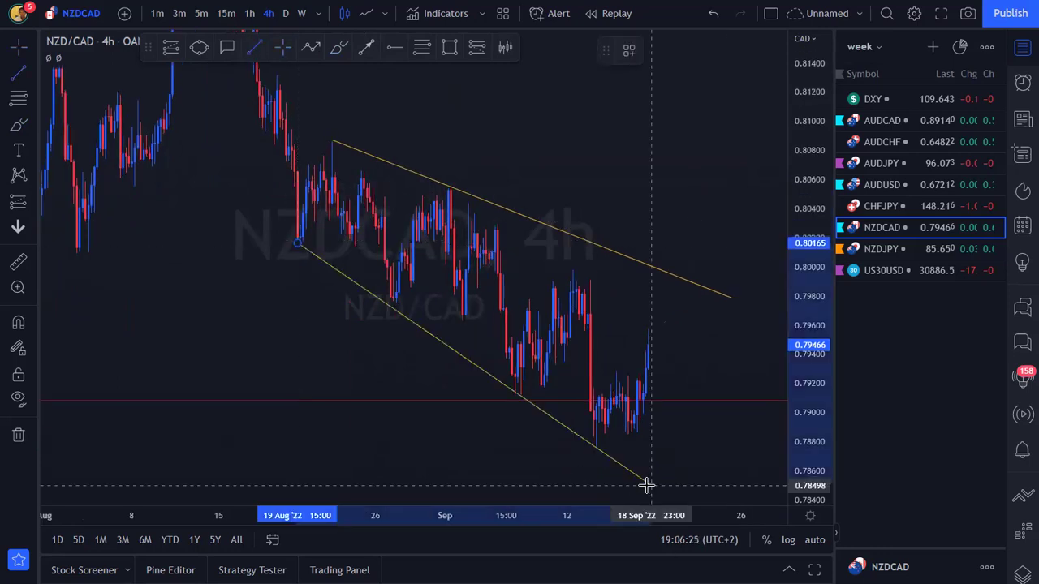
{"action": "left_click_drag", "start_coordinate": [675, 455], "coordinate": [621, 401]}
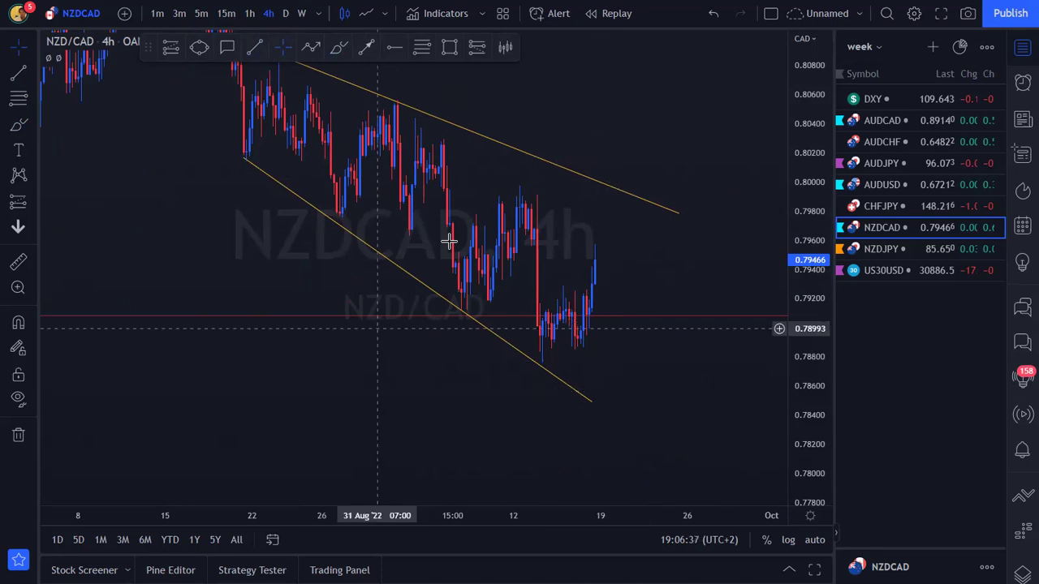
Brush the early-September drop, circle its low and extend that level at about 0.791 across to the latest rally
{"action": "left_click", "coordinate": [339, 47]}
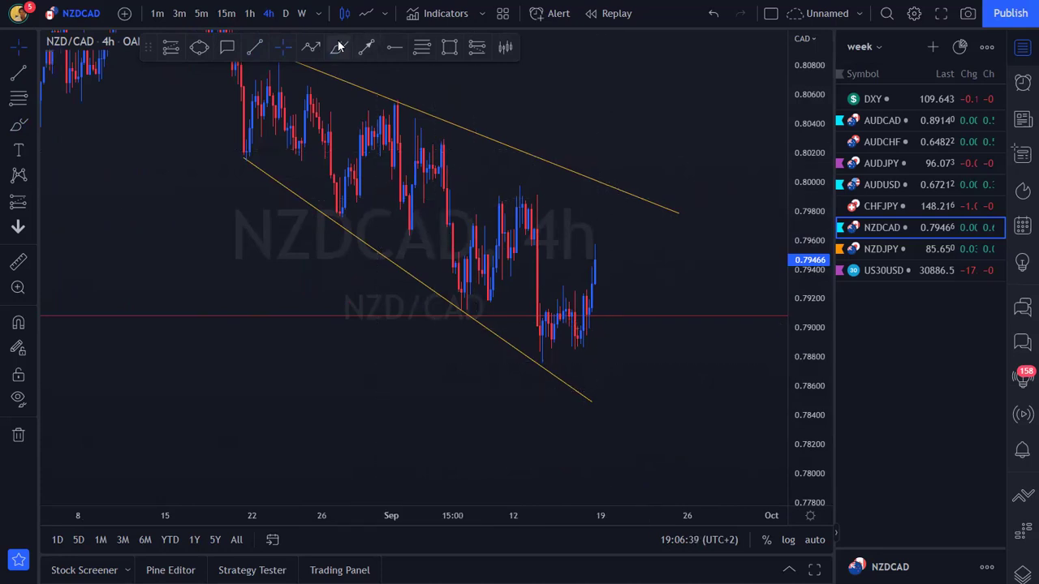
{"action": "left_click_drag", "start_coordinate": [439, 151], "coordinate": [459, 313]}
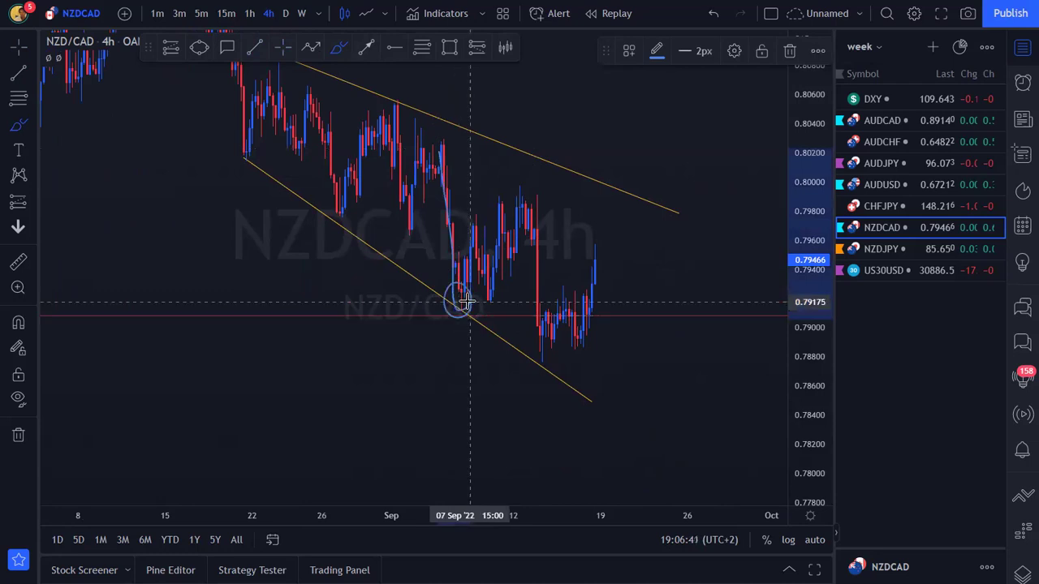
{"action": "mouse_move", "coordinate": [526, 313]}
{"action": "left_mouse_down"}
{"action": "mouse_move", "coordinate": [626, 313]}
{"action": "mouse_move", "coordinate": [600, 238]}
{"action": "left_mouse_up"}
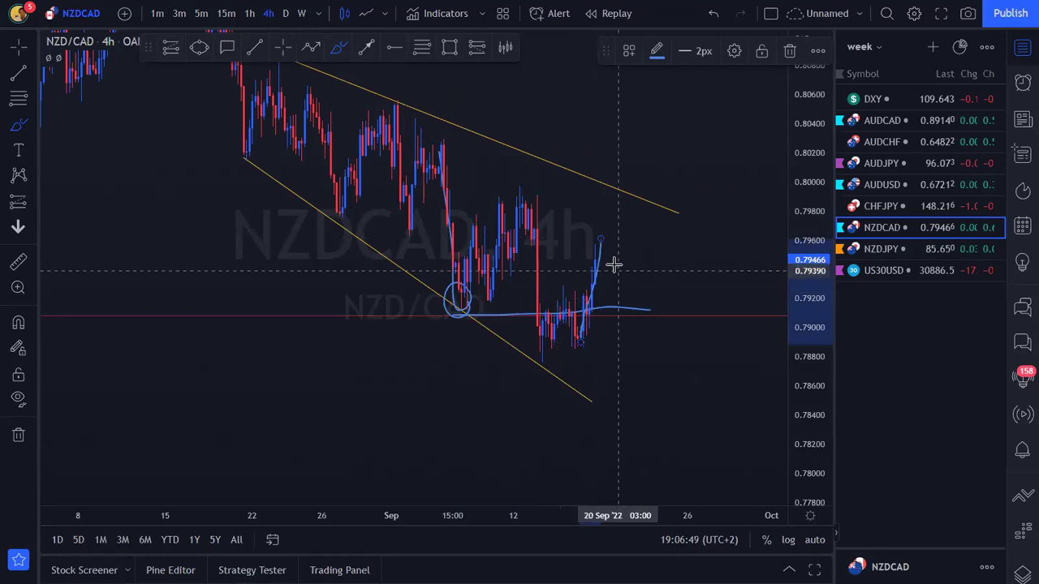
Brush a projected flag-shaped pullback to about 0.791 and a projected rise with an arrowhead to about 0.802, above the upper trend line
{"action": "mouse_move", "coordinate": [600, 241]}
{"action": "left_mouse_down"}
{"action": "mouse_move", "coordinate": [603, 283]}
{"action": "mouse_move", "coordinate": [619, 259]}
{"action": "left_mouse_up"}
{"action": "mouse_move", "coordinate": [661, 302]}
{"action": "left_mouse_down"}
{"action": "mouse_move", "coordinate": [656, 311]}
{"action": "mouse_move", "coordinate": [442, 315]}
{"action": "mouse_move", "coordinate": [534, 301]}
{"action": "left_mouse_up"}
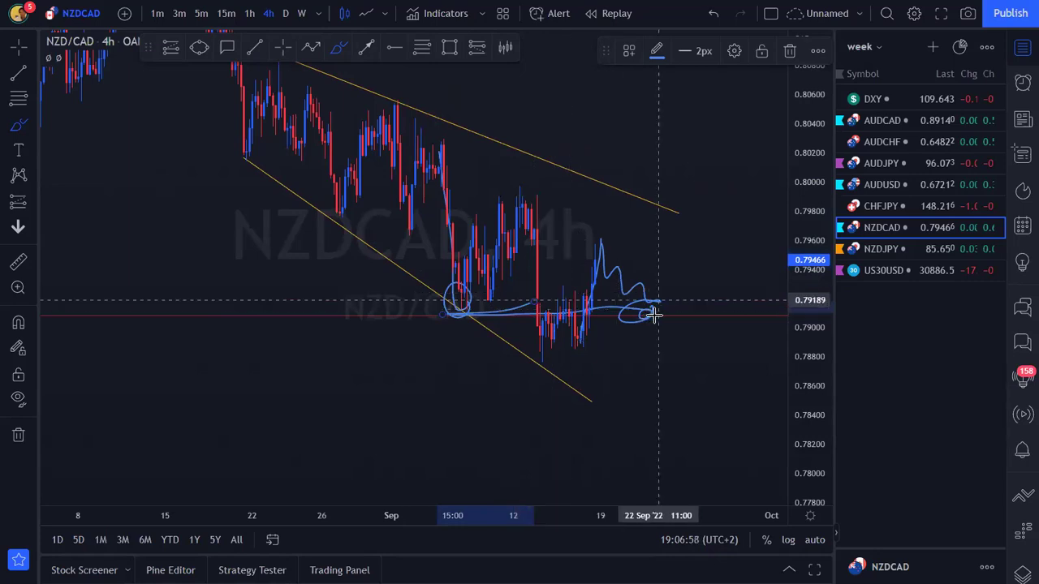
{"action": "left_click_drag", "start_coordinate": [653, 315], "coordinate": [673, 152]}
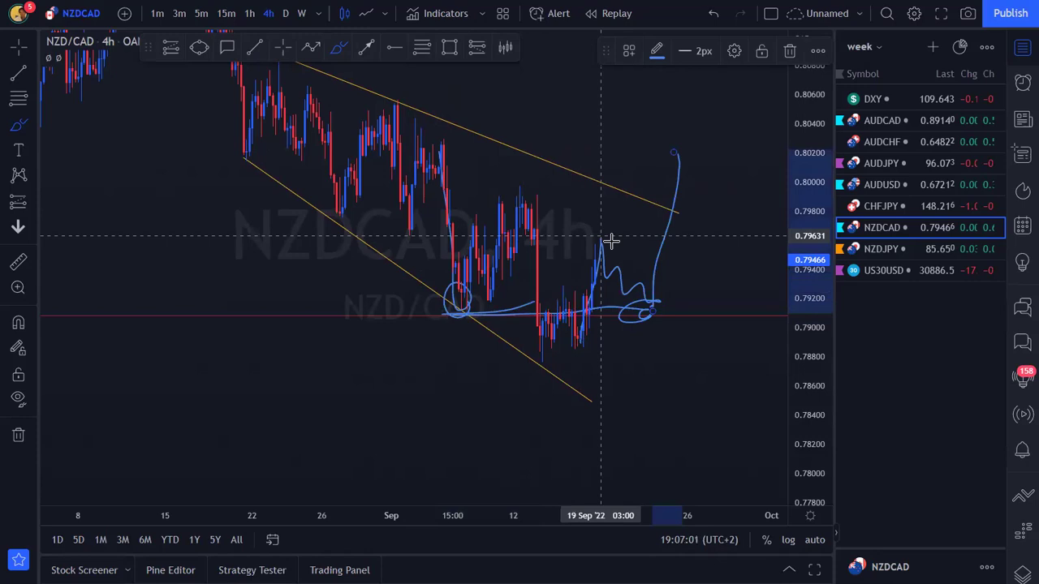
{"action": "left_click_drag", "start_coordinate": [602, 236], "coordinate": [664, 269]}
{"action": "left_click_drag", "start_coordinate": [642, 307], "coordinate": [640, 309]}
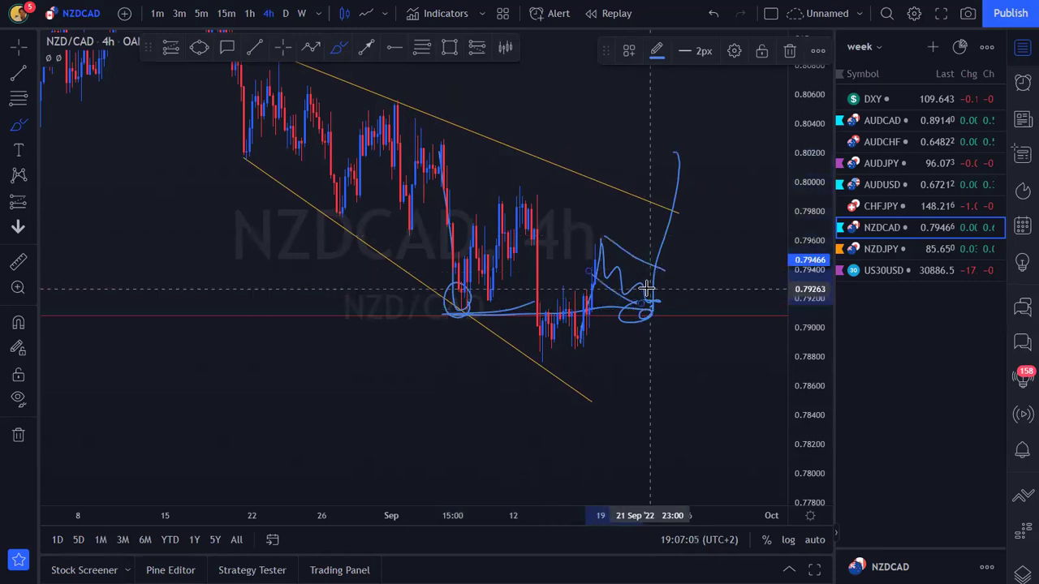
{"action": "left_click_drag", "start_coordinate": [649, 174], "coordinate": [700, 176]}
Brush a horizontal level along the 12 September high at about 0.80, reaching the upper trend line
{"action": "left_click_drag", "start_coordinate": [508, 188], "coordinate": [622, 188]}
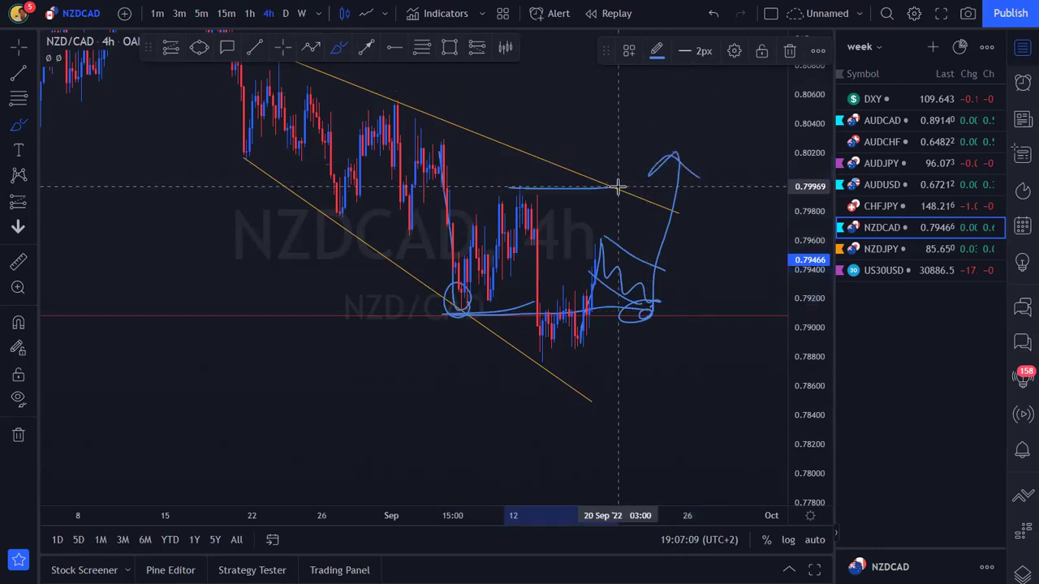
{"action": "scroll", "coordinate": [549, 498], "scroll_direction": "down", "scroll_amount": 3}
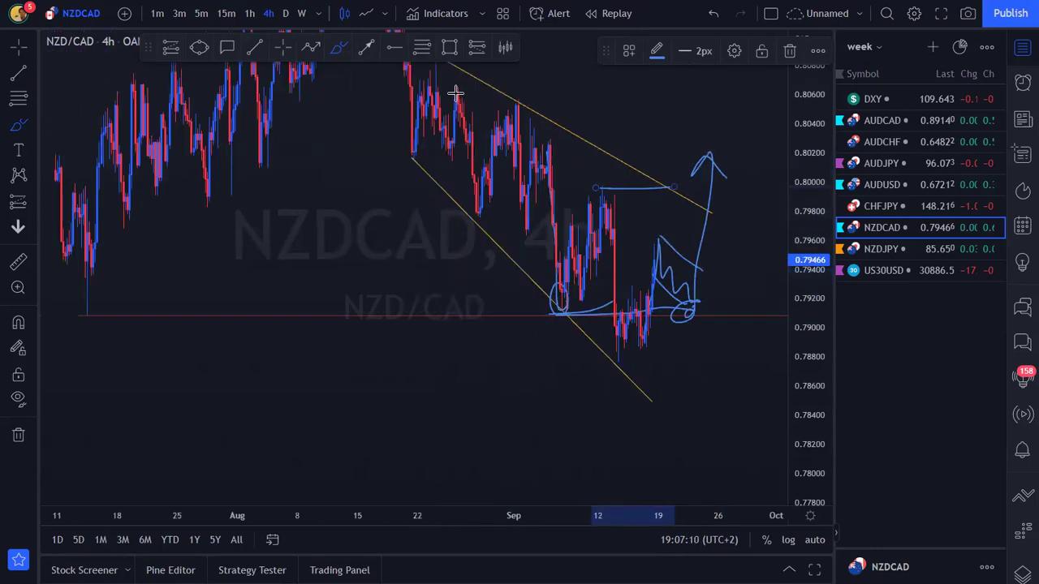
Brush a horizontal level on NZDCAD from the late-August high where the upper trend line starts, at about 0.8085, to about 12 September
{"action": "left_click_drag", "start_coordinate": [431, 84], "coordinate": [596, 84]}
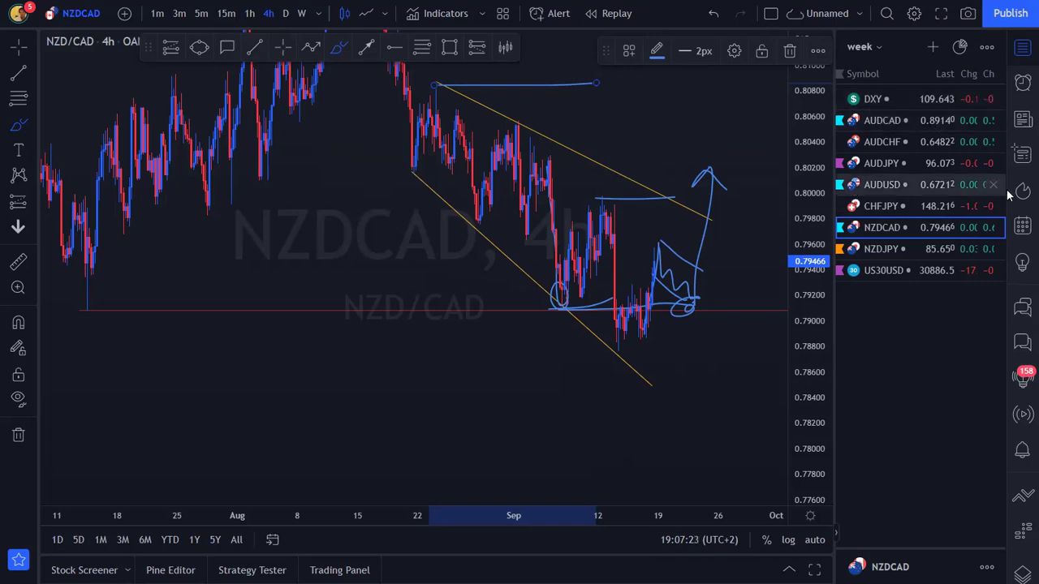
Review AUDJPY on the daily chart and clear its watchlist flag
{"action": "left_click", "coordinate": [899, 166]}
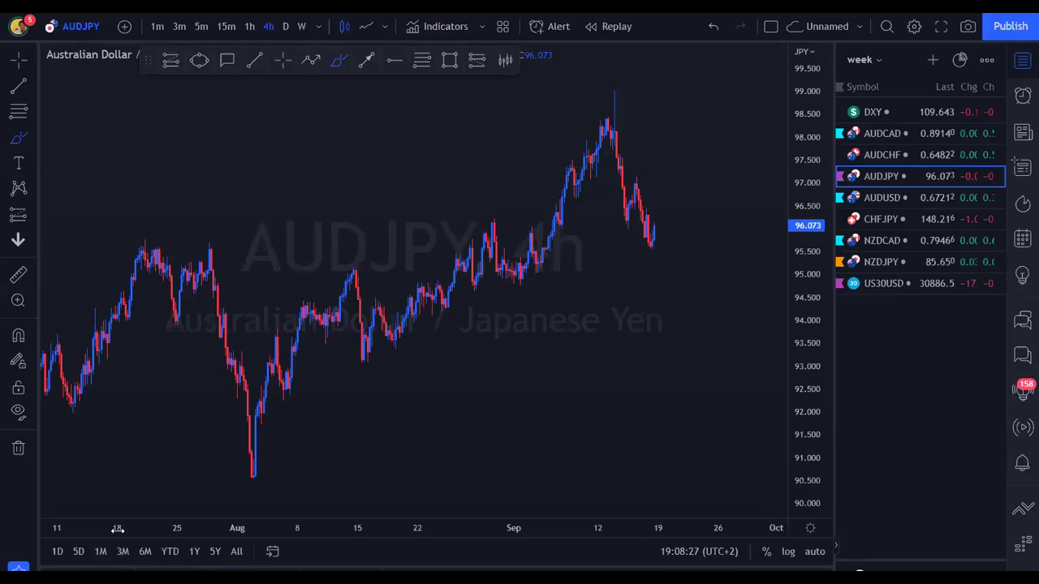
{"action": "scroll", "coordinate": [378, 81], "scroll_direction": "down", "scroll_amount": 8}
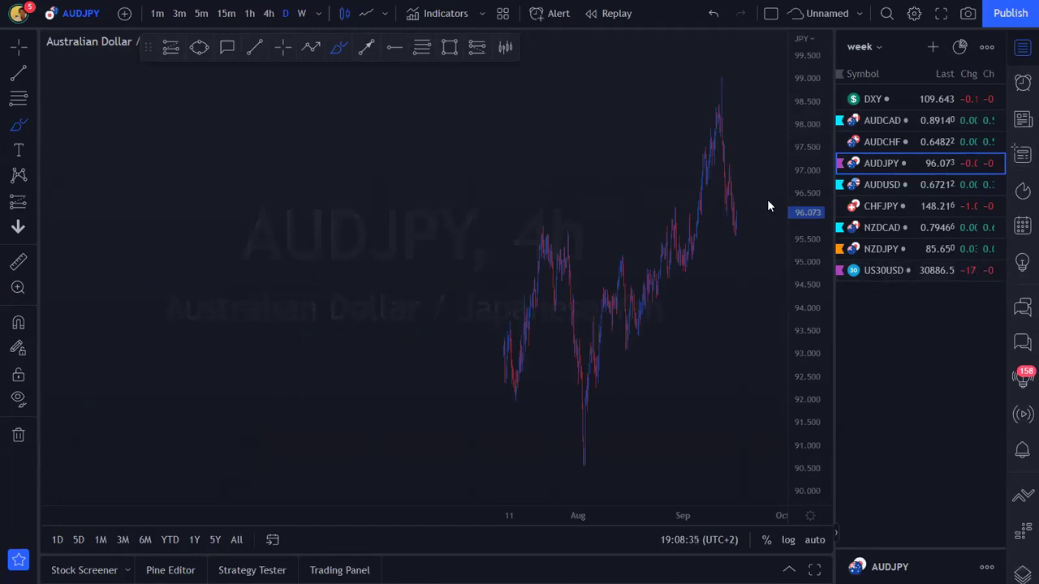
{"action": "left_click_drag", "start_coordinate": [802, 199], "coordinate": [796, 324]}
{"action": "double_click", "coordinate": [675, 514]}
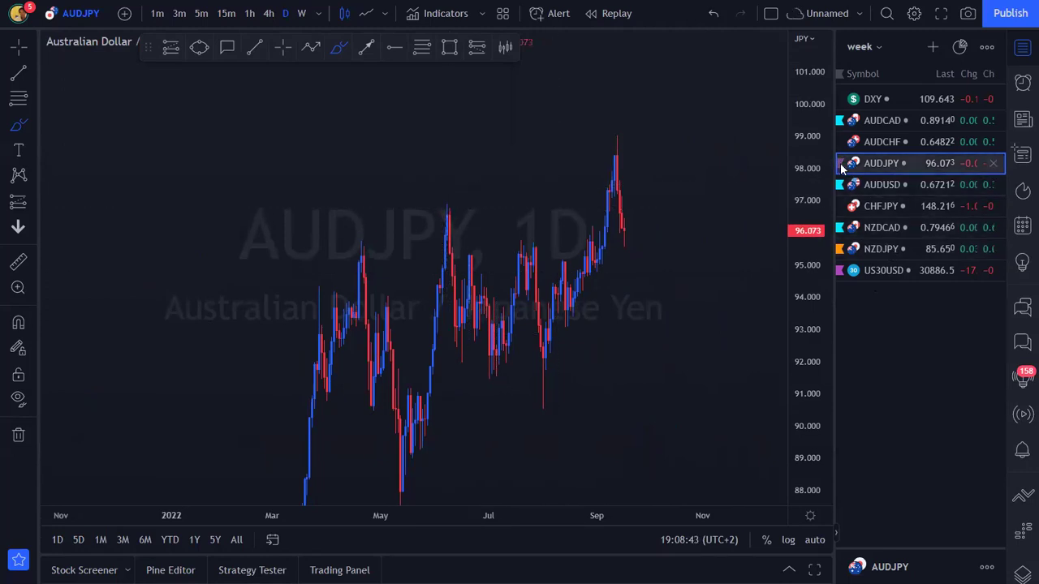
On NZDJPY daily, circle the late-April high, add its horizontal ray at about 87.4 and draw a trend line under the May and August lows
{"action": "left_click", "coordinate": [886, 250]}
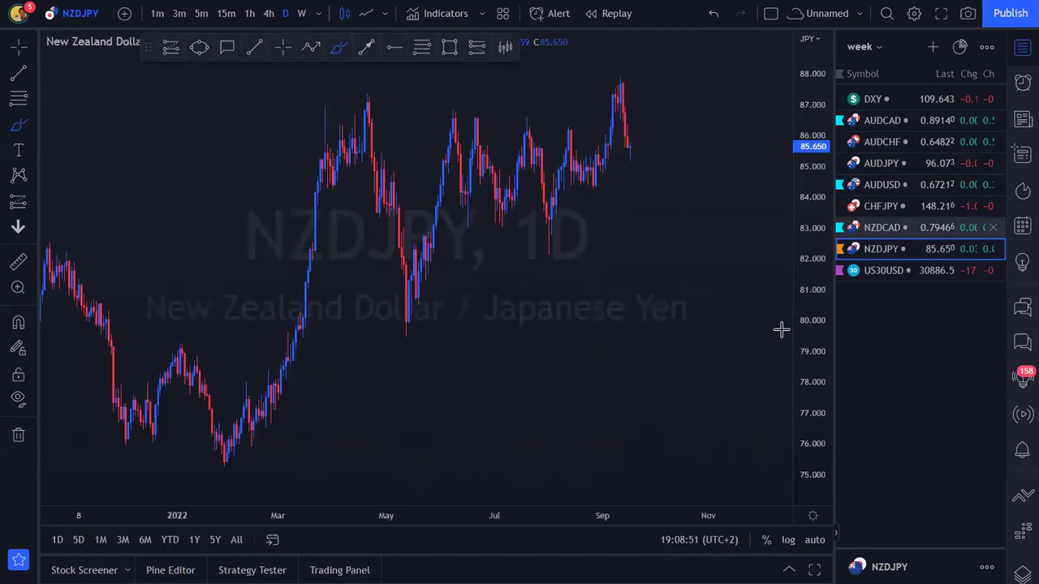
{"action": "left_click_drag", "start_coordinate": [438, 523], "coordinate": [667, 506]}
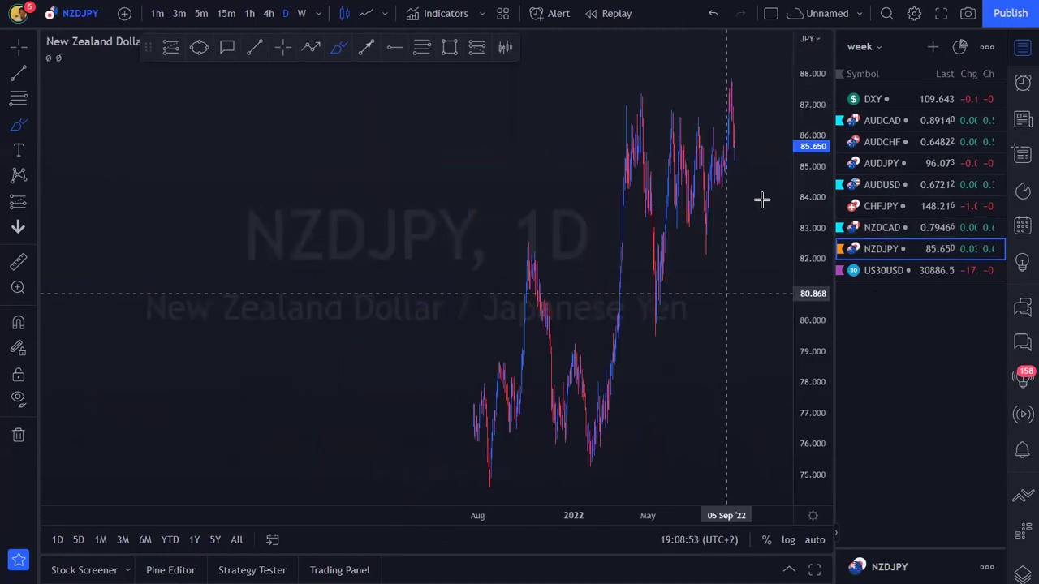
{"action": "left_click_drag", "start_coordinate": [802, 252], "coordinate": [804, 198]}
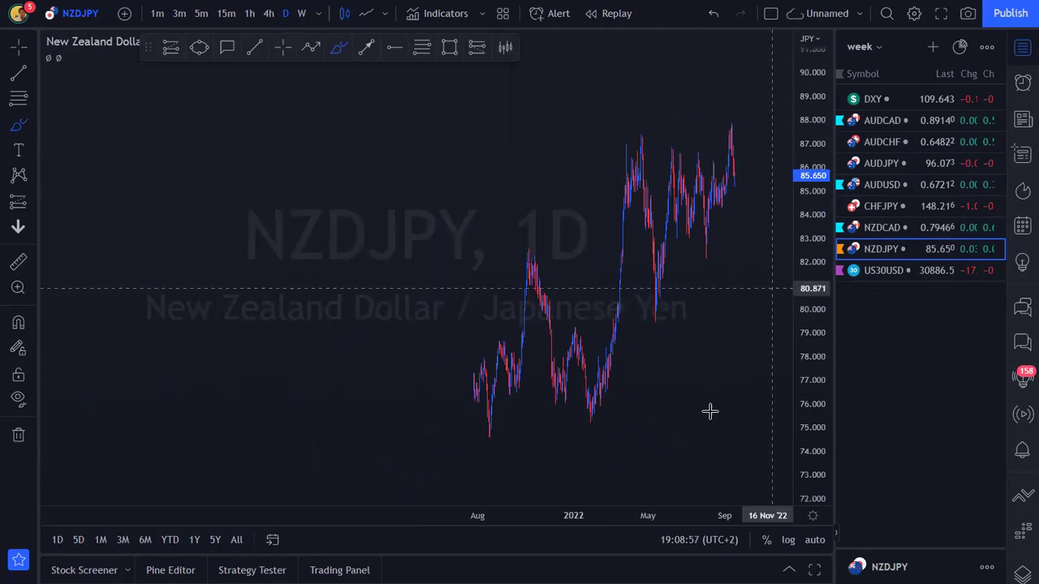
{"action": "left_click_drag", "start_coordinate": [643, 520], "coordinate": [468, 523]}
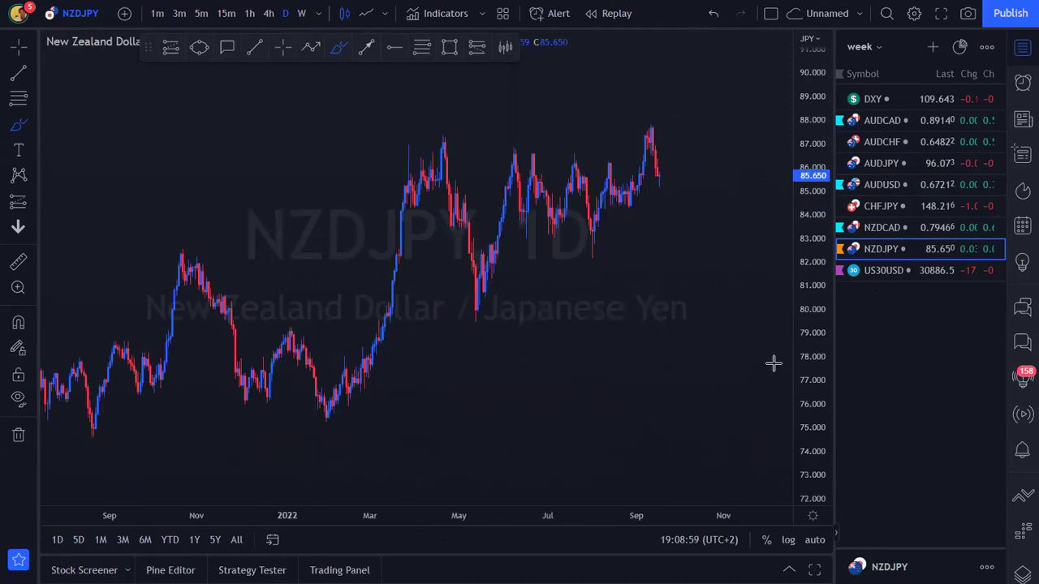
{"action": "left_click_drag", "start_coordinate": [797, 368], "coordinate": [813, 337]}
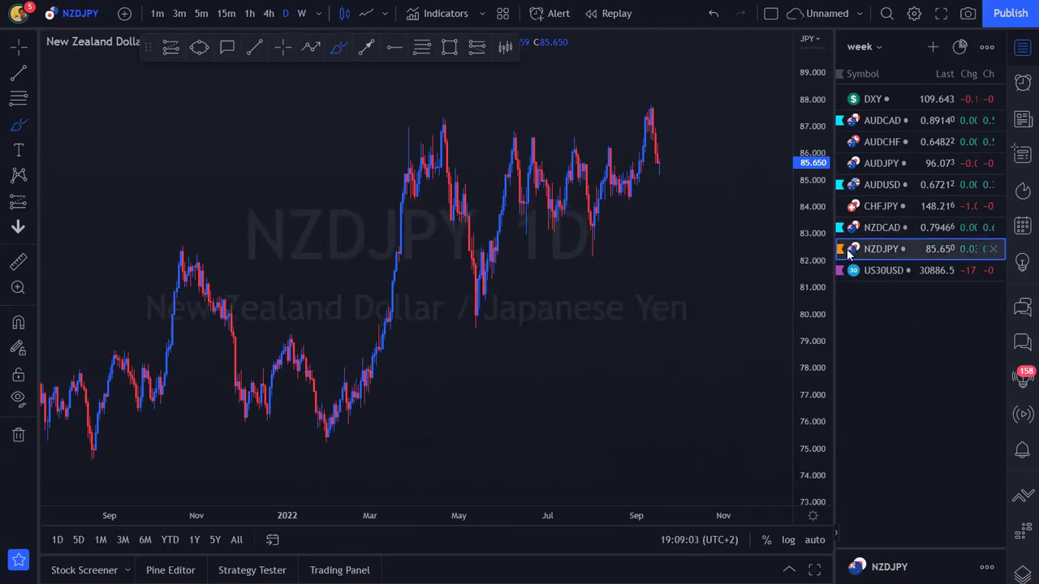
{"action": "left_click_drag", "start_coordinate": [803, 385], "coordinate": [809, 373]}
{"action": "mouse_move", "coordinate": [438, 101]}
{"action": "left_mouse_down"}
{"action": "mouse_move", "coordinate": [449, 121]}
{"action": "mouse_move", "coordinate": [437, 98]}
{"action": "left_mouse_up"}
{"action": "mouse_move", "coordinate": [638, 133]}
{"action": "left_mouse_down"}
{"action": "mouse_move", "coordinate": [656, 84]}
{"action": "mouse_move", "coordinate": [659, 137]}
{"action": "left_mouse_up"}
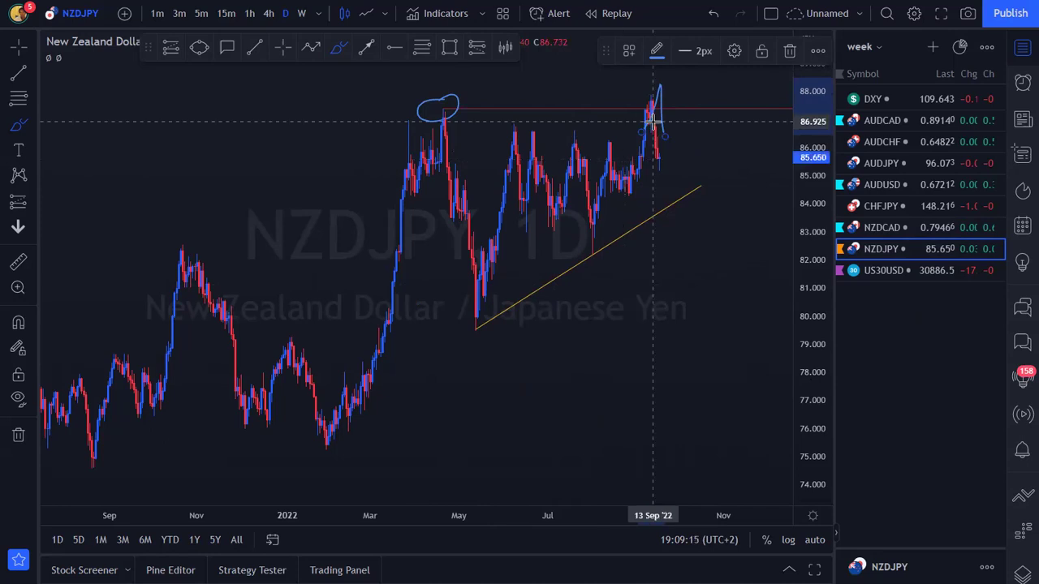
{"action": "key", "text": "ctrl+z"}
{"action": "key", "text": "ctrl+z"}
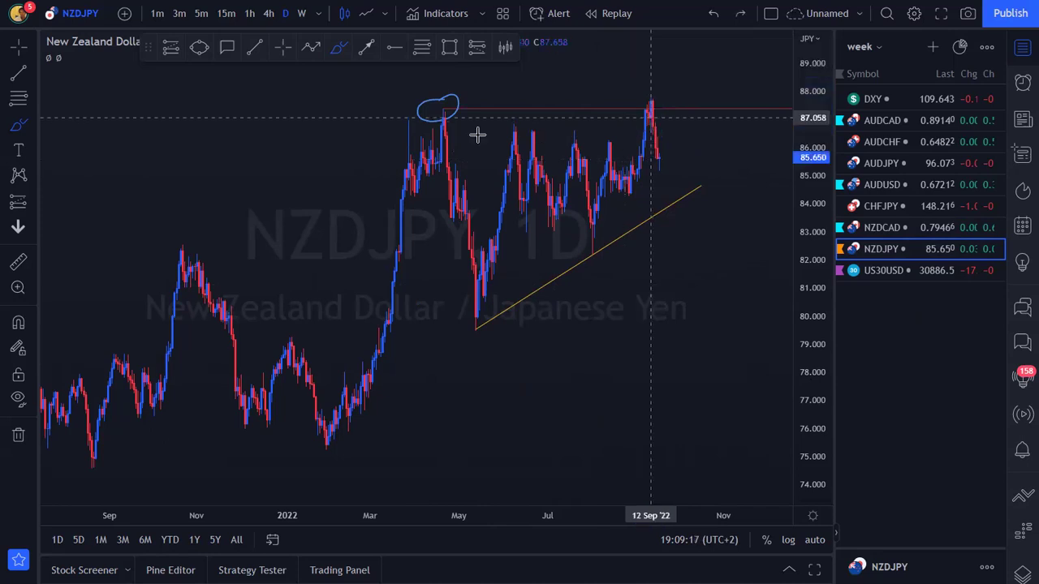
On the 4-hour NZDJPY chart, draw horizontal rays from the mid-August high at 86.22 and the July high at about 86.6
{"action": "left_click", "coordinate": [269, 16]}
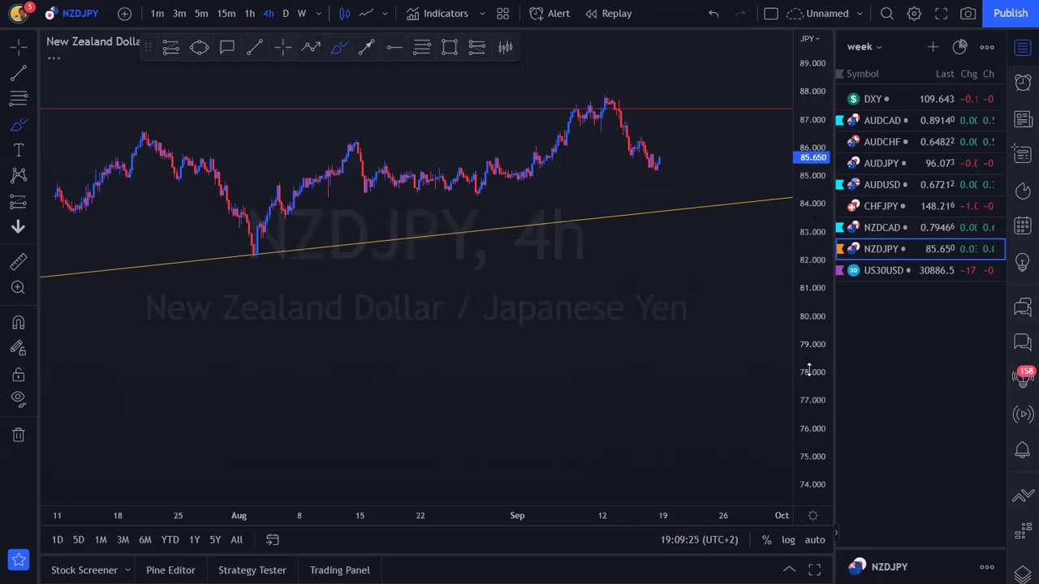
{"action": "left_click_drag", "start_coordinate": [822, 262], "coordinate": [289, 57]}
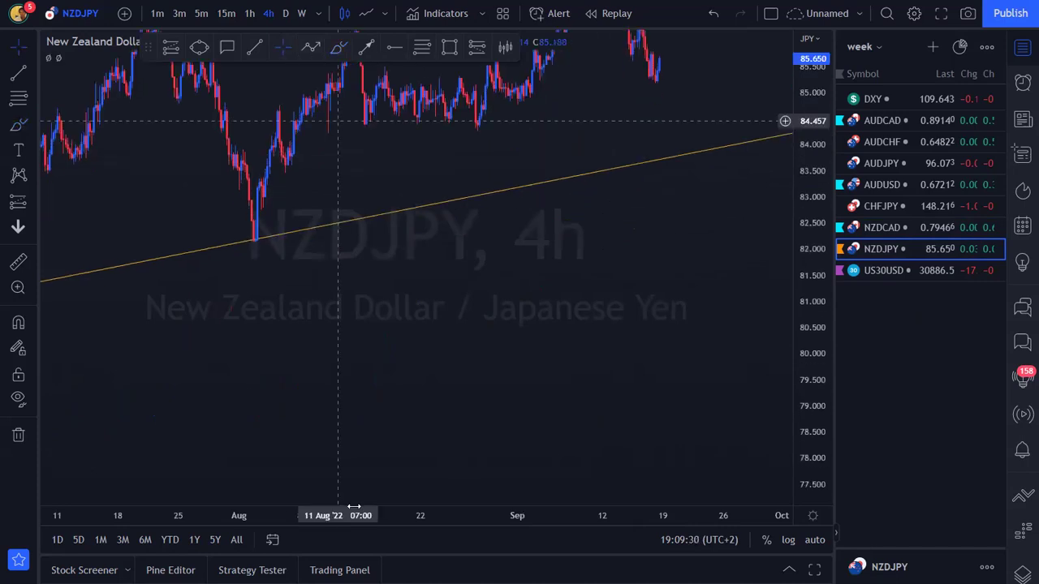
{"action": "left_click_drag", "start_coordinate": [337, 120], "coordinate": [229, 343]}
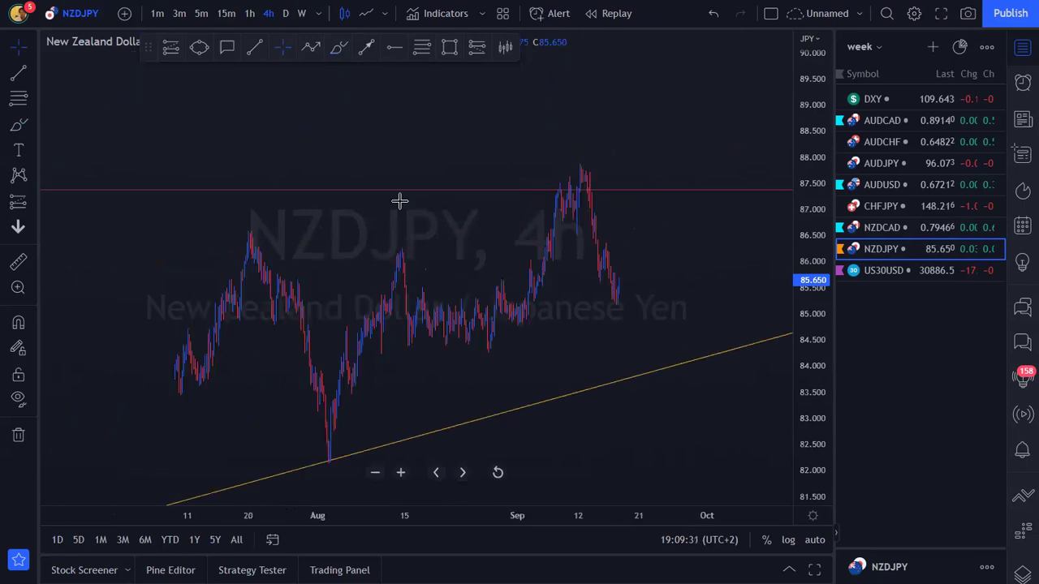
{"action": "scroll", "coordinate": [337, 251], "scroll_direction": "down", "scroll_amount": 1}
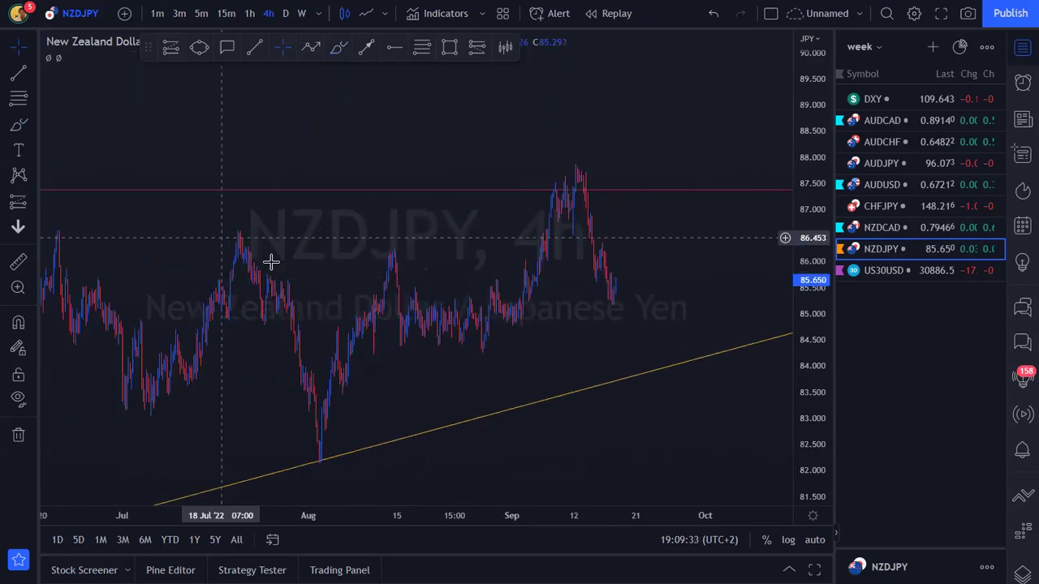
{"action": "left_click", "coordinate": [393, 47]}
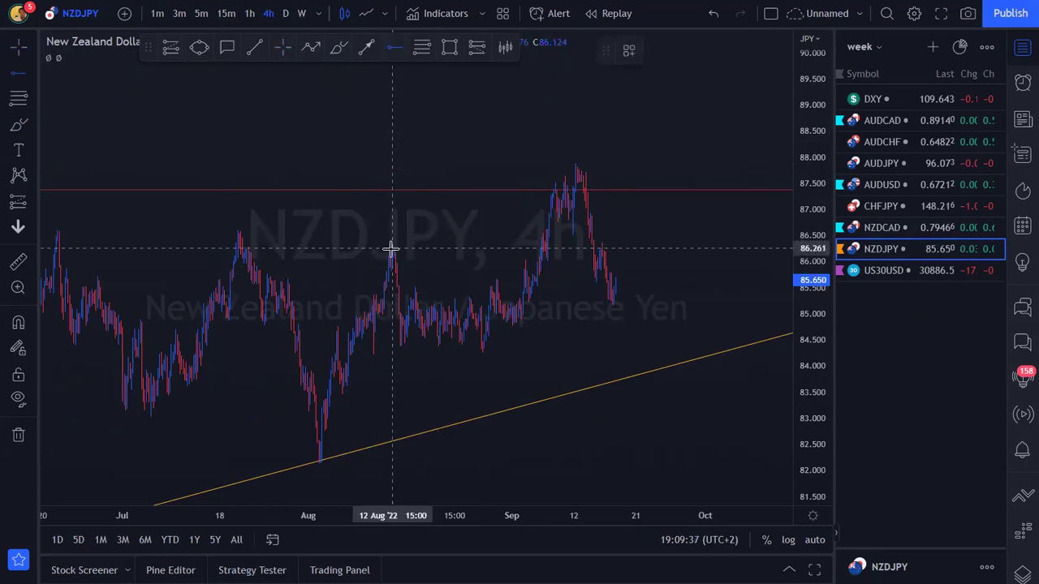
{"action": "left_click", "coordinate": [390, 251]}
{"action": "left_click", "coordinate": [394, 47]}
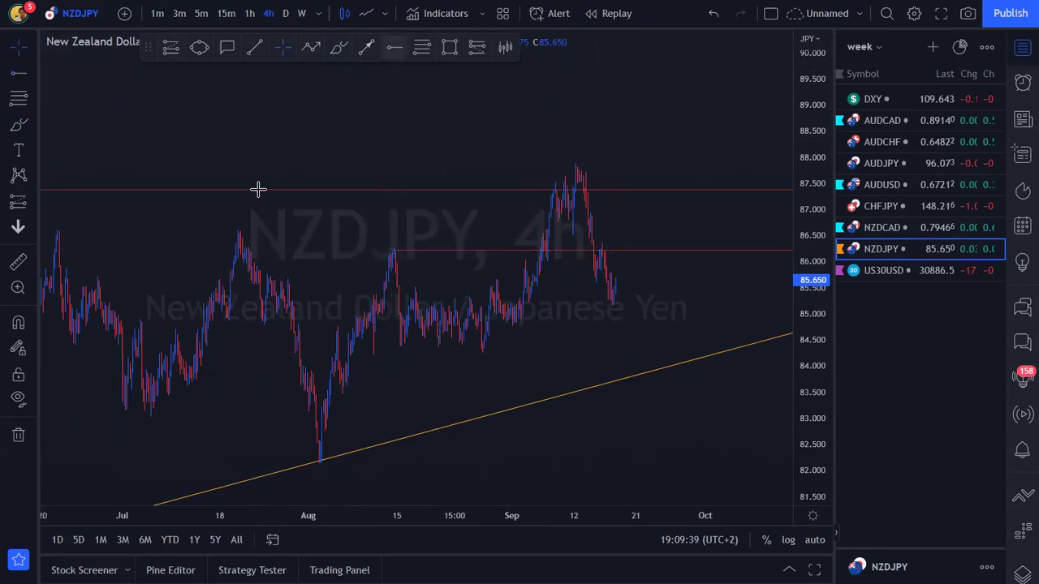
{"action": "left_click", "coordinate": [241, 231]}
{"action": "left_click", "coordinate": [471, 392]}
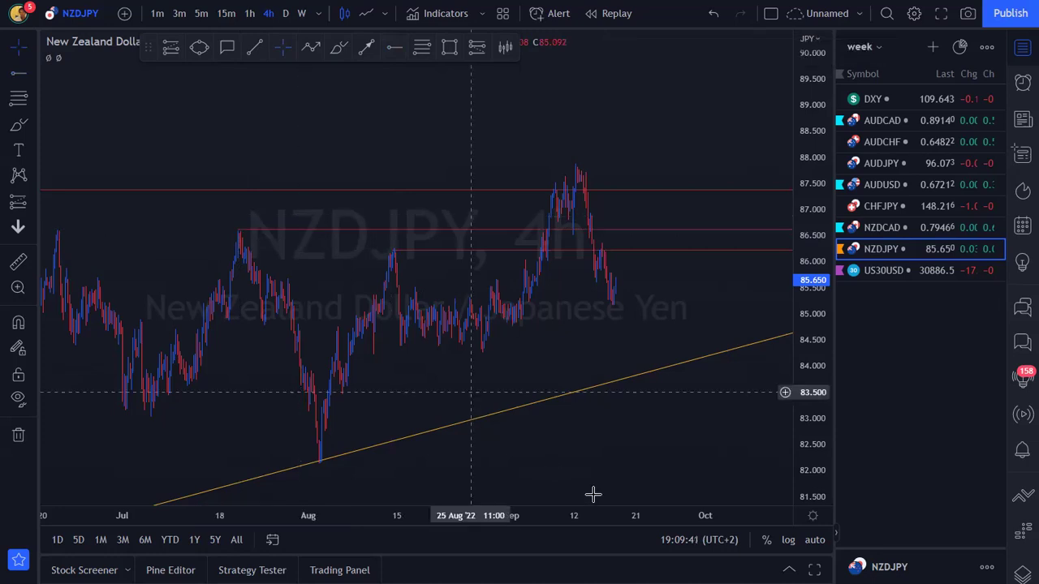
Place a Fibonacci retracement on the 13 September pause in the drop, from about 86.56 up to about 86.9
{"action": "left_click_drag", "start_coordinate": [636, 516], "coordinate": [575, 520]}
{"action": "scroll", "coordinate": [812, 454], "scroll_direction": "up", "scroll_amount": 2}
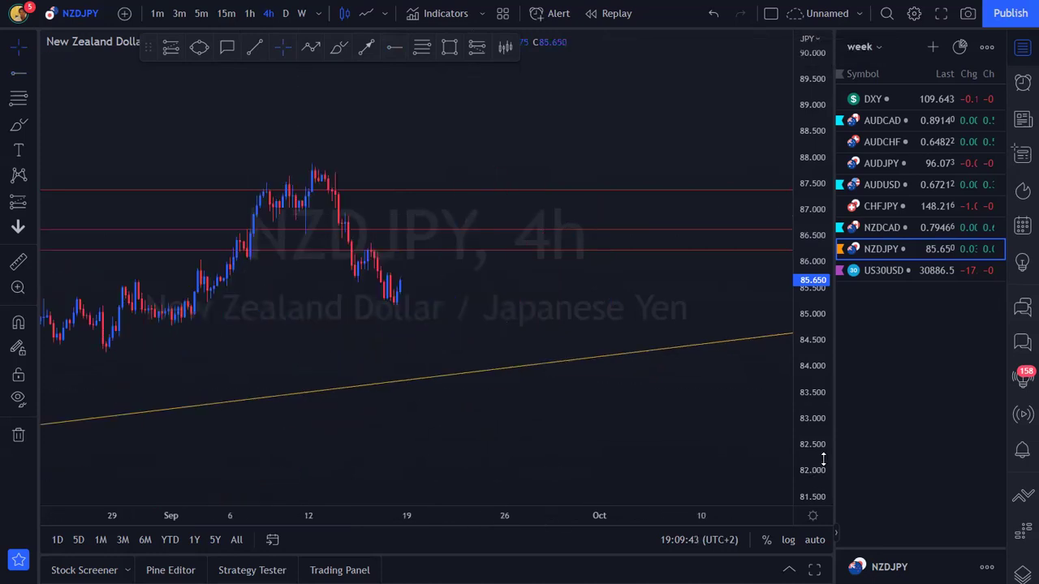
{"action": "left_click_drag", "start_coordinate": [490, 268], "coordinate": [577, 330]}
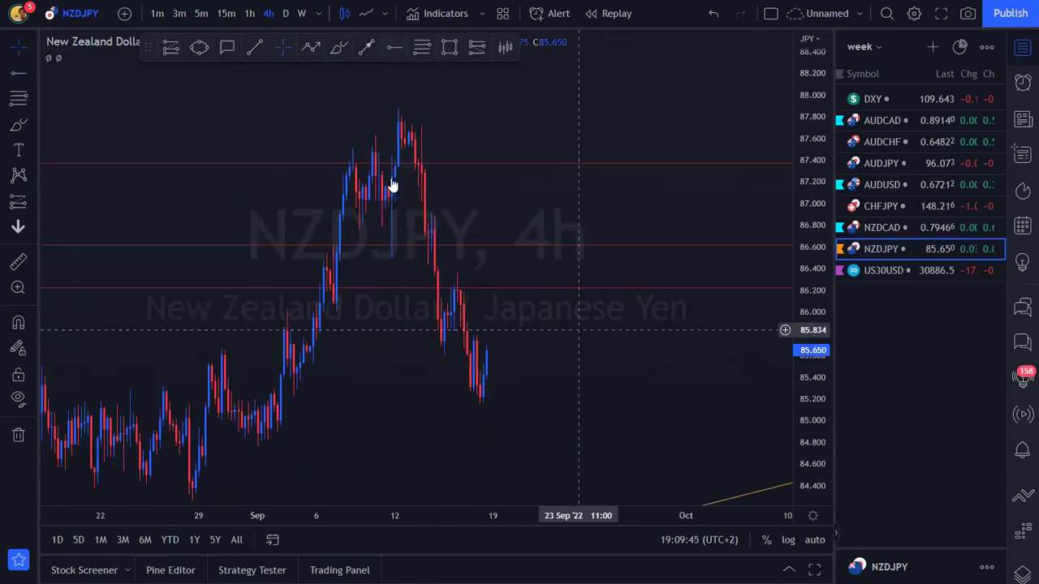
{"action": "left_click_drag", "start_coordinate": [396, 182], "coordinate": [452, 194]}
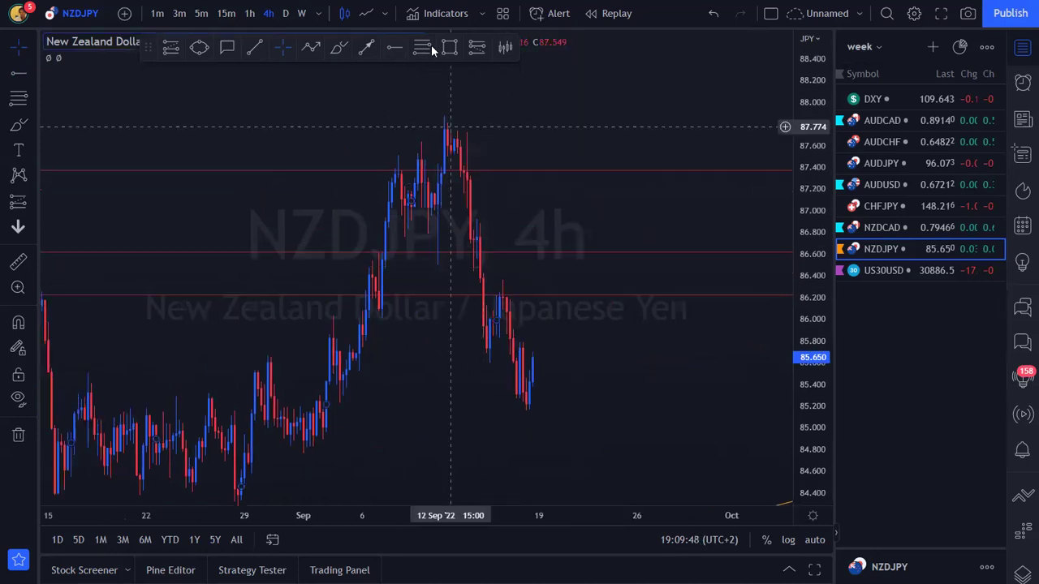
{"action": "key", "text": "alt+f"}
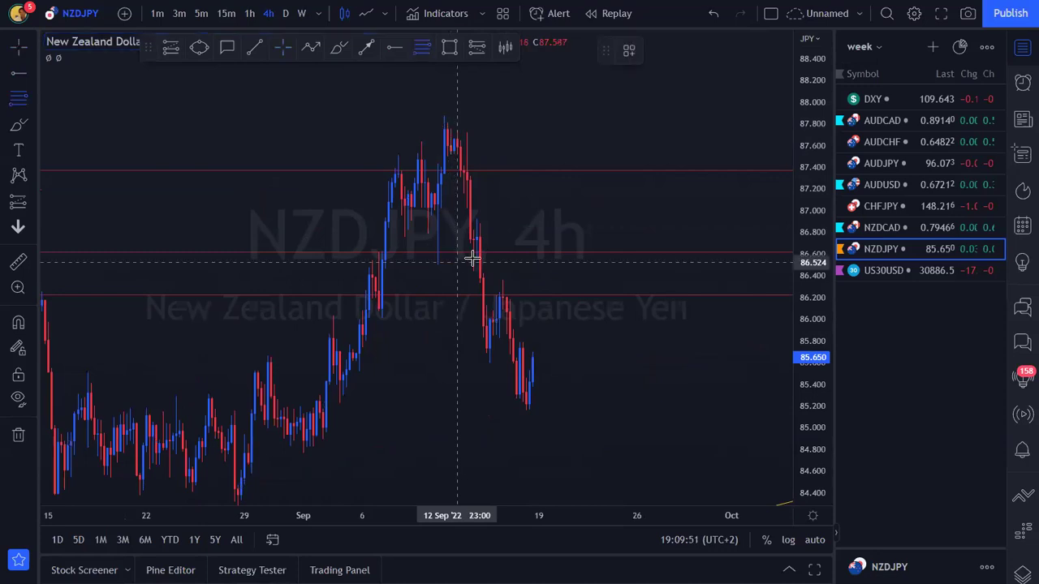
{"action": "left_click", "coordinate": [476, 258]}
{"action": "left_click", "coordinate": [475, 220]}
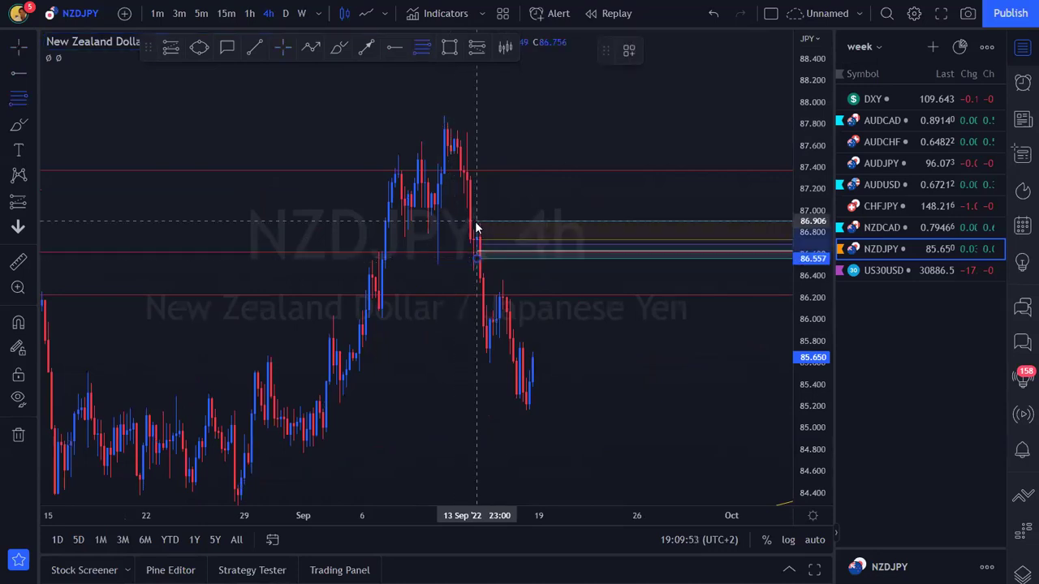
{"action": "left_click", "coordinate": [474, 210]}
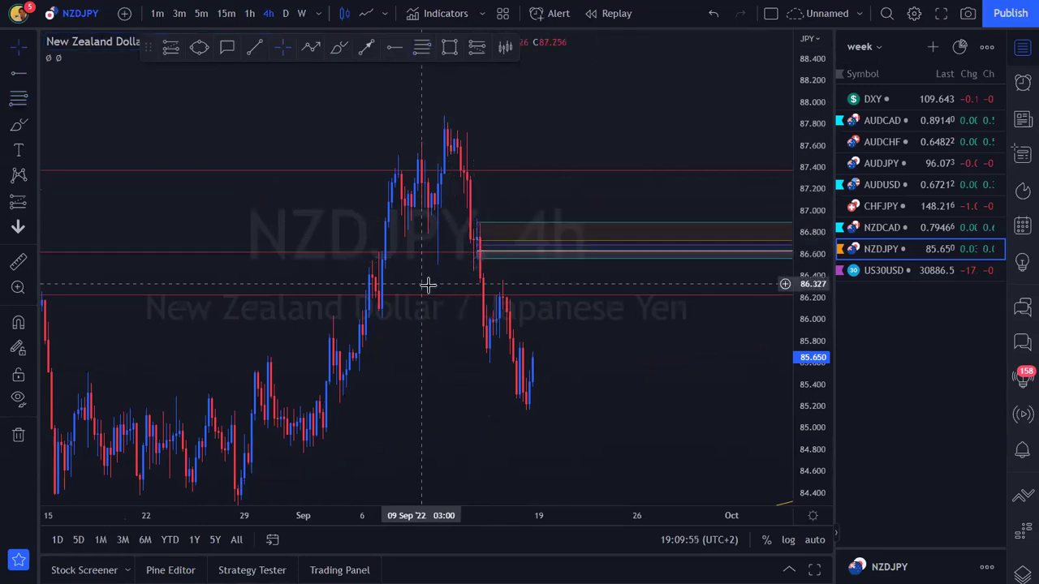
Delete the horizontal ray at 86.22
{"action": "left_click", "coordinate": [434, 296]}
{"action": "left_click", "coordinate": [849, 47]}
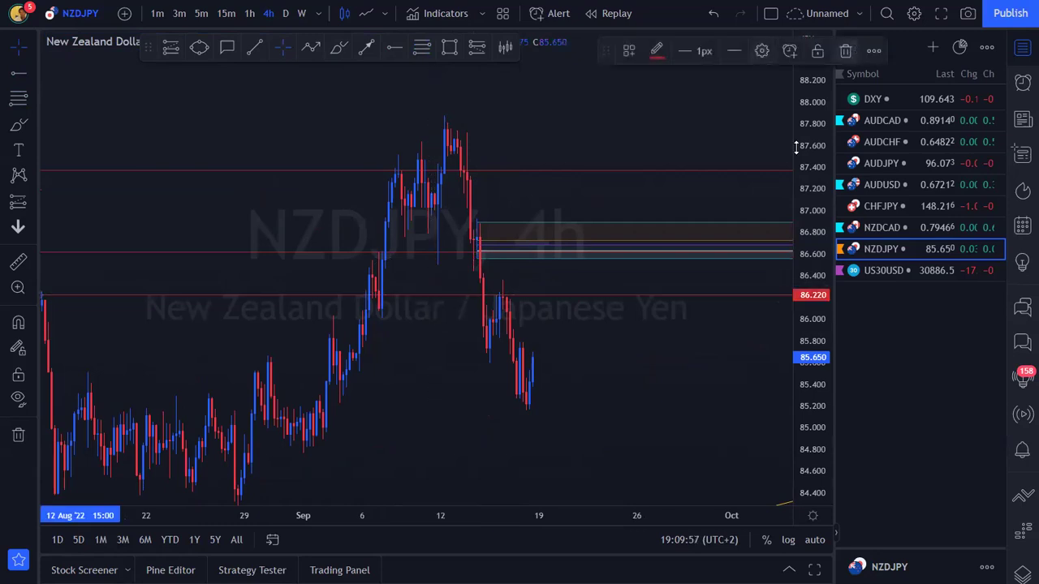
Brush a projected rise from about 85.1 into the Fibonacci zone at about 86.7, then circle and cross the meeting point
{"action": "left_click_drag", "start_coordinate": [534, 516], "coordinate": [714, 485]}
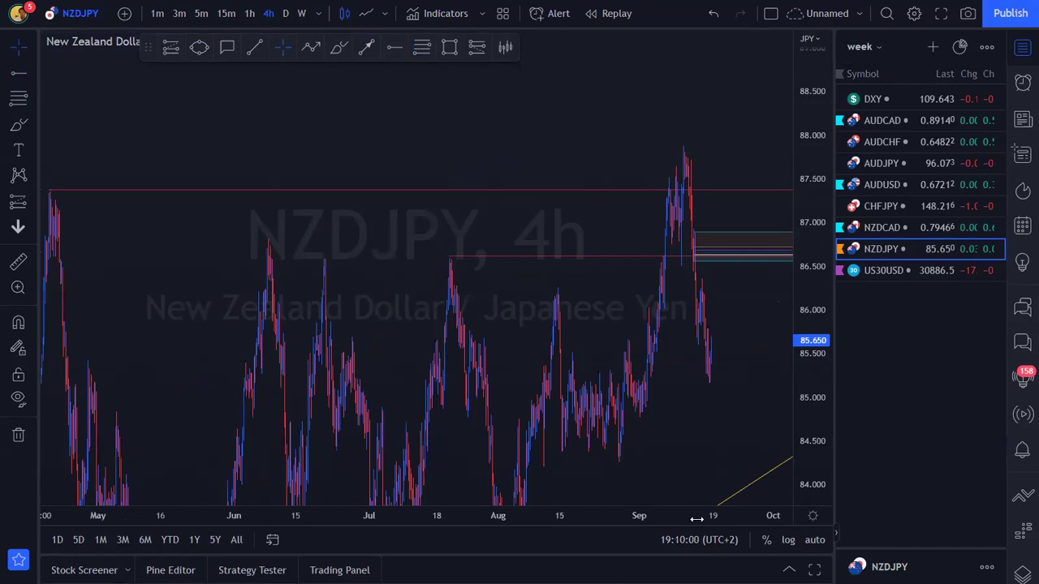
{"action": "scroll", "coordinate": [697, 520], "scroll_direction": "up", "scroll_amount": 1}
{"action": "scroll", "coordinate": [591, 329], "scroll_direction": "up", "scroll_amount": 4}
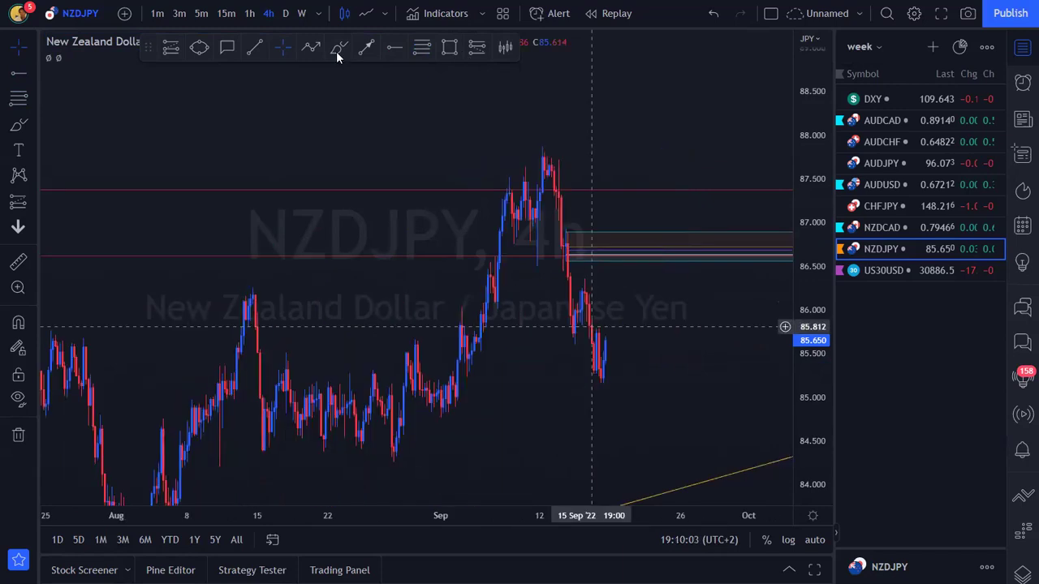
{"action": "mouse_move", "coordinate": [602, 375]}
{"action": "left_mouse_down"}
{"action": "mouse_move", "coordinate": [696, 240]}
{"action": "mouse_move", "coordinate": [680, 261]}
{"action": "mouse_move", "coordinate": [682, 242]}
{"action": "mouse_move", "coordinate": [707, 258]}
{"action": "mouse_move", "coordinate": [685, 243]}
{"action": "mouse_move", "coordinate": [667, 258]}
{"action": "mouse_move", "coordinate": [687, 249]}
{"action": "left_mouse_up"}
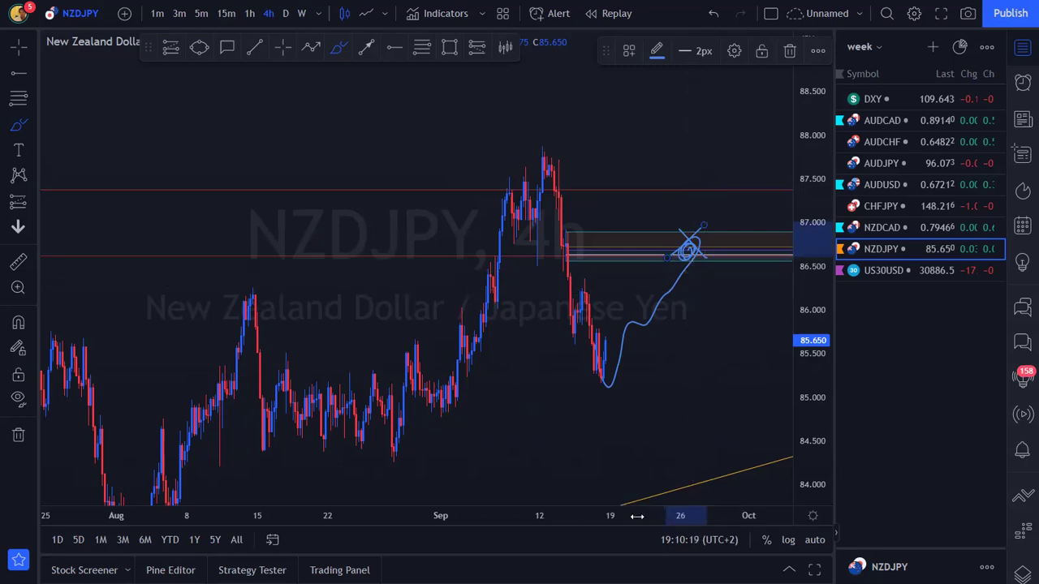
Brush a support line from the late-August lows into October and an alternative path dipping to about 84.6 before rising to about 86.6
{"action": "left_click_drag", "start_coordinate": [637, 517], "coordinate": [707, 504]}
{"action": "left_click_drag", "start_coordinate": [813, 250], "coordinate": [810, 286]}
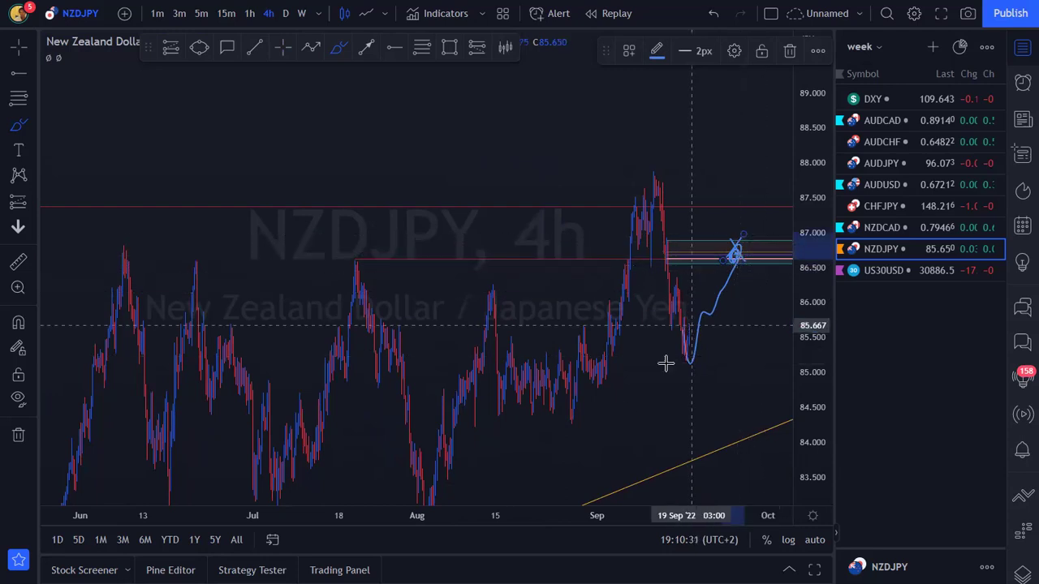
{"action": "mouse_move", "coordinate": [521, 418]}
{"action": "left_mouse_down"}
{"action": "mouse_move", "coordinate": [622, 400]}
{"action": "mouse_move", "coordinate": [792, 402]}
{"action": "left_mouse_up"}
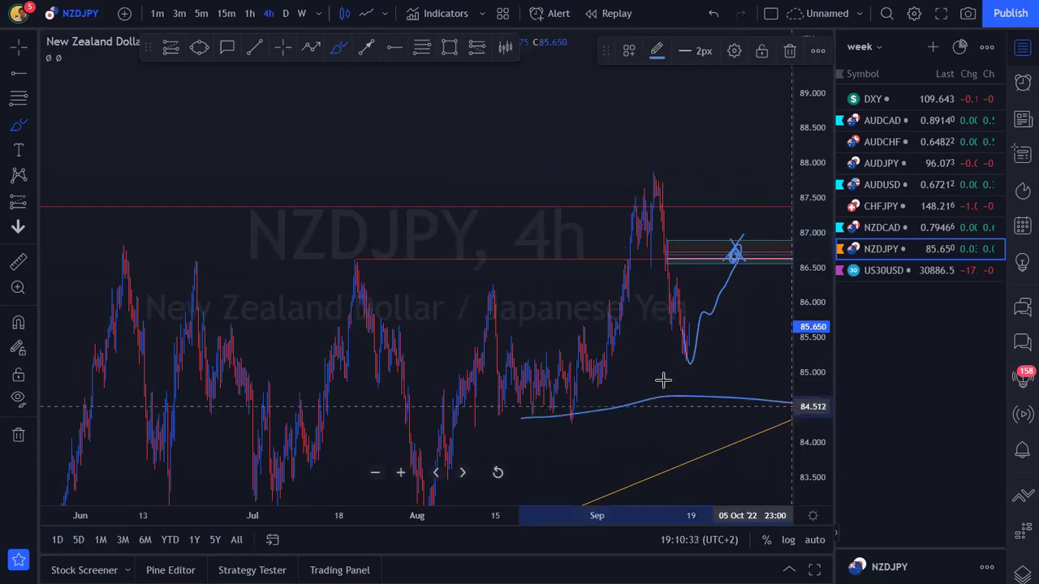
{"action": "mouse_move", "coordinate": [678, 362]}
{"action": "left_mouse_down"}
{"action": "mouse_move", "coordinate": [701, 397]}
{"action": "mouse_move", "coordinate": [713, 357]}
{"action": "mouse_move", "coordinate": [775, 261]}
{"action": "left_mouse_up"}
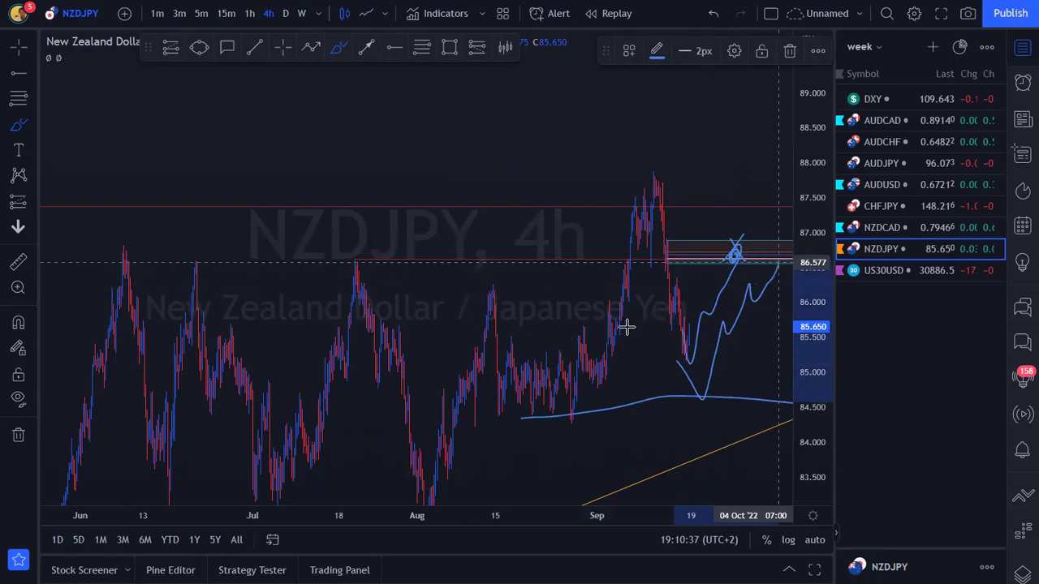
Brush a head-and-shoulders outline peaking at about 88.1 with an arrow down to about 84.1, and cross its right shoulder in the Fibonacci zone
{"action": "left_click_drag", "start_coordinate": [449, 455], "coordinate": [515, 256]}
{"action": "mouse_move", "coordinate": [540, 385]}
{"action": "left_mouse_down"}
{"action": "mouse_move", "coordinate": [695, 150]}
{"action": "mouse_move", "coordinate": [722, 352]}
{"action": "mouse_move", "coordinate": [746, 249]}
{"action": "mouse_move", "coordinate": [779, 430]}
{"action": "mouse_move", "coordinate": [794, 375]}
{"action": "left_mouse_up"}
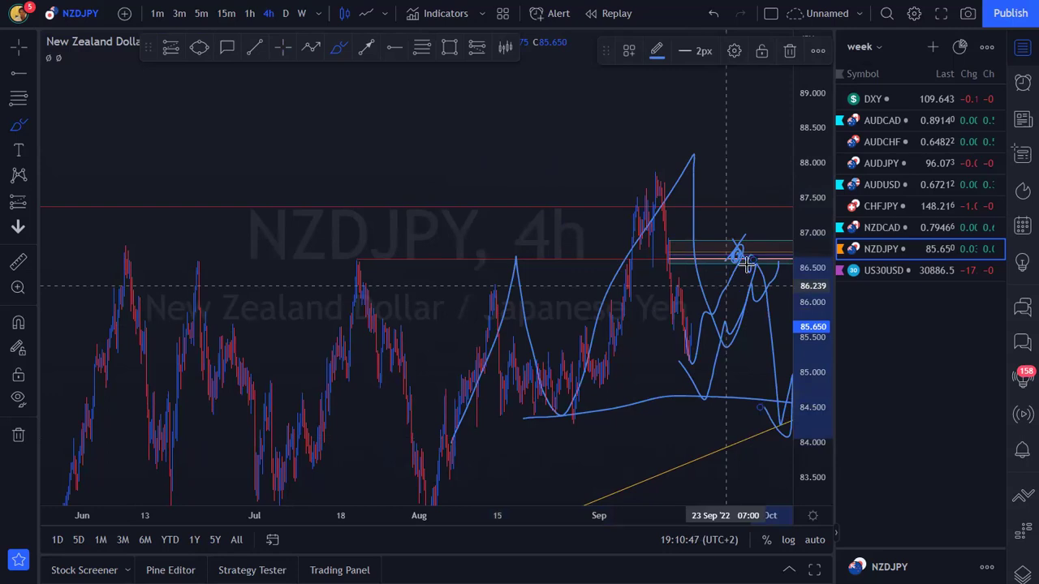
{"action": "left_click_drag", "start_coordinate": [735, 240], "coordinate": [757, 259]}
{"action": "left_click_drag", "start_coordinate": [758, 239], "coordinate": [736, 267]}
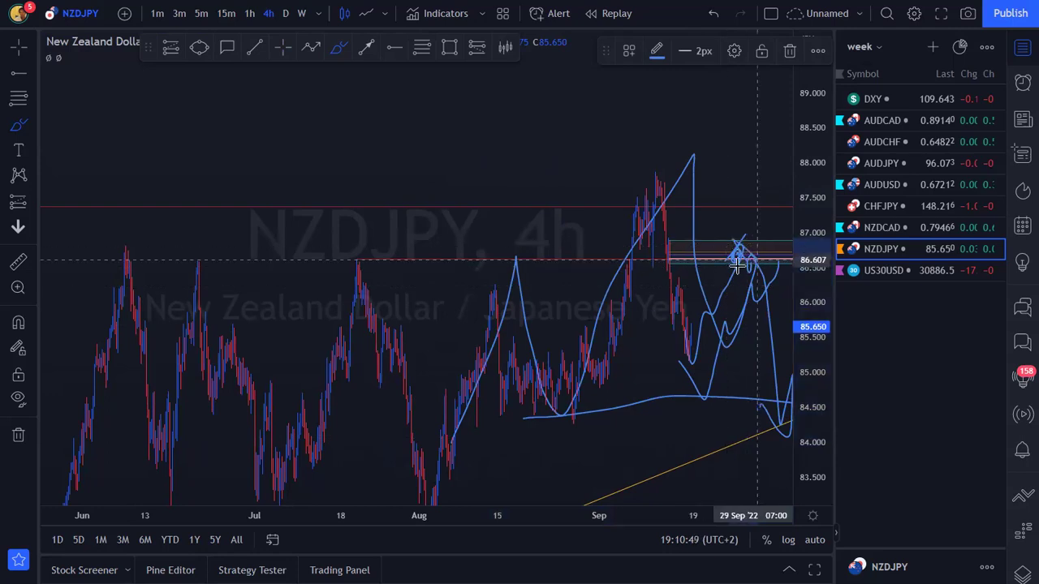
Flag NZDJPY purple in the watchlist
{"action": "right_click", "coordinate": [842, 254]}
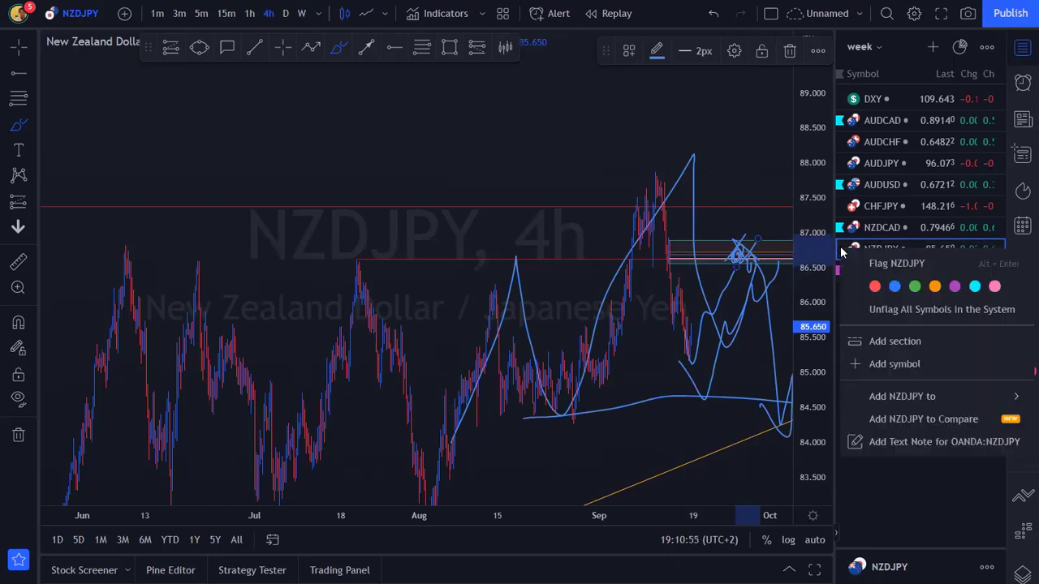
{"action": "left_click", "coordinate": [955, 286]}
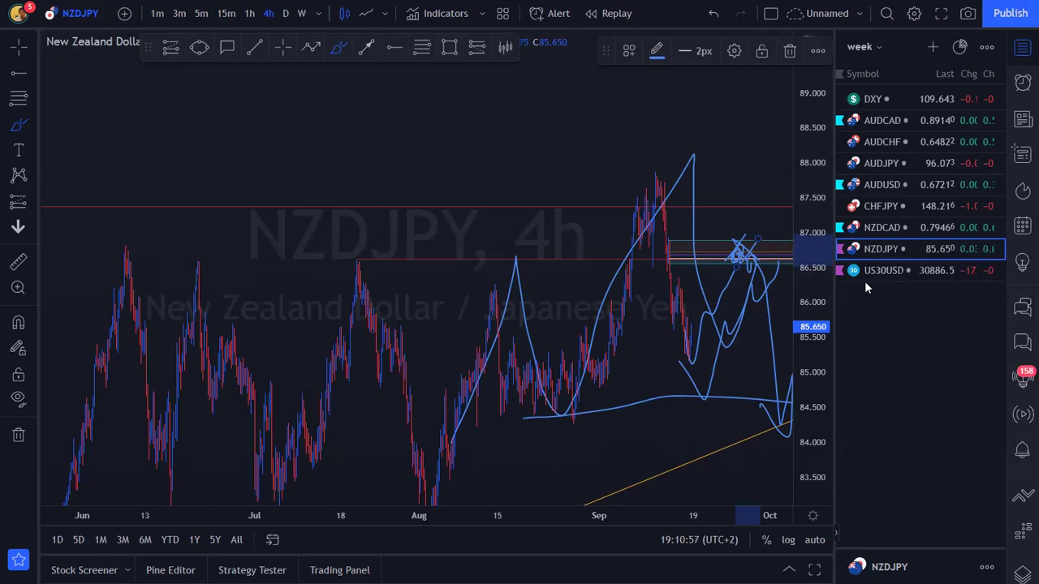
Open the US30USD chart from the watchlist
{"action": "left_click", "coordinate": [888, 270]}
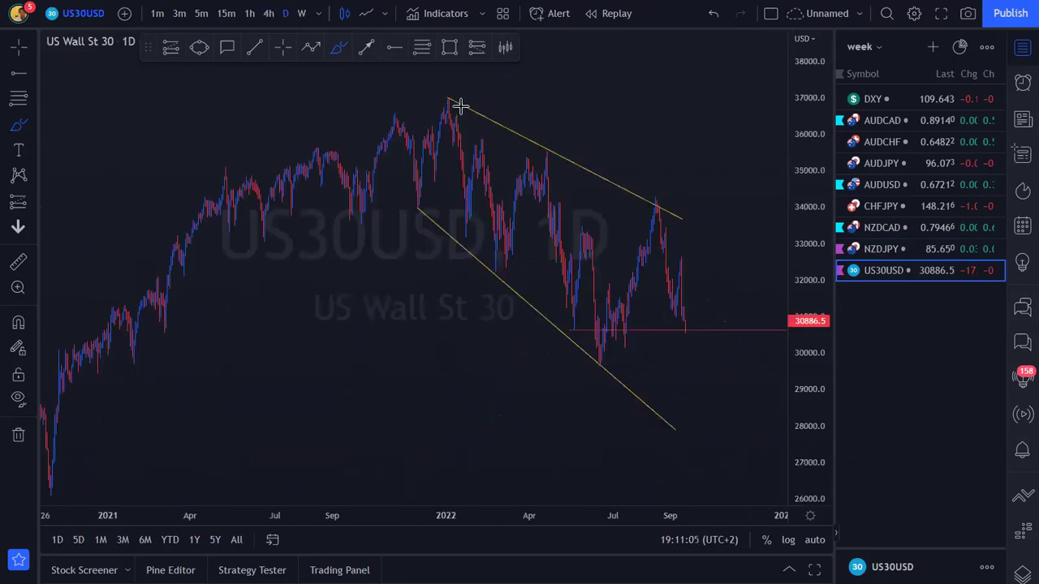
Brush a line along the descending channel's upper boundary from the January 2022 peak, and undo it
{"action": "left_click", "coordinate": [447, 93]}
{"action": "left_click", "coordinate": [715, 177]}
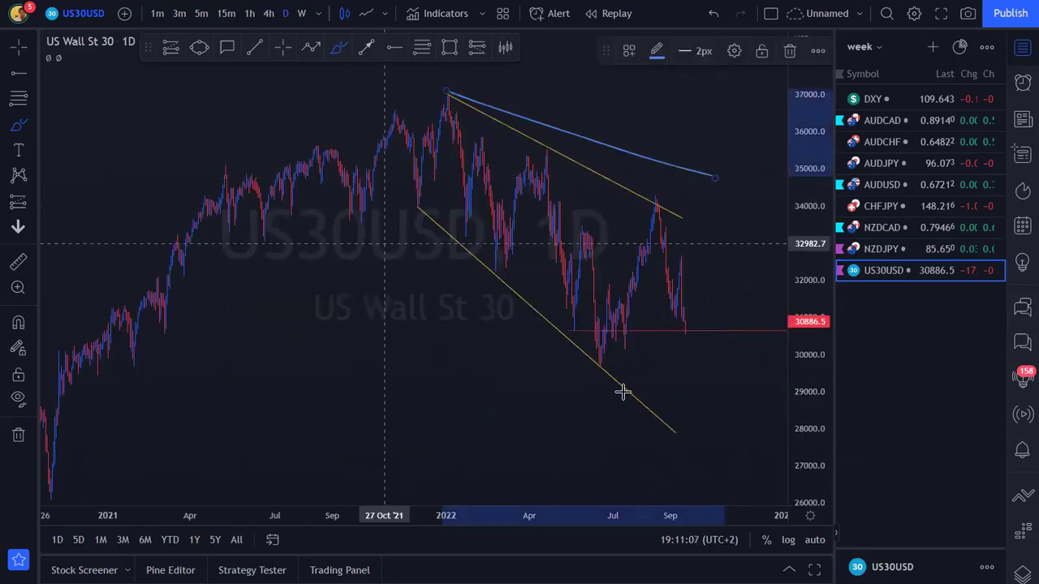
{"action": "key", "text": "ctrl+z"}
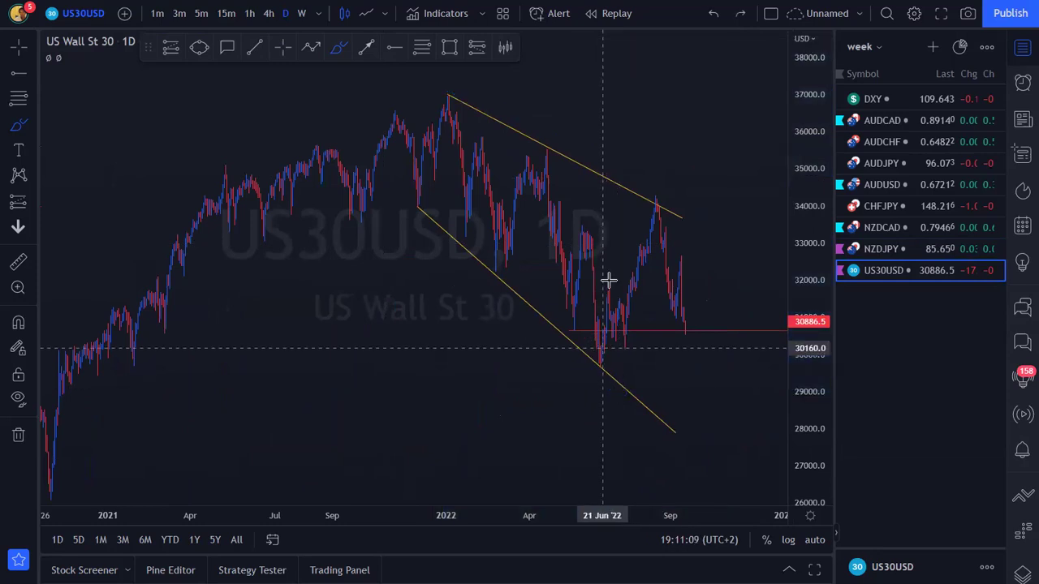
Circle the May low at about 30,500 and brush an arrow from the June low up to about 34,400, undoing both marks
{"action": "left_click_drag", "start_coordinate": [564, 515], "coordinate": [723, 521]}
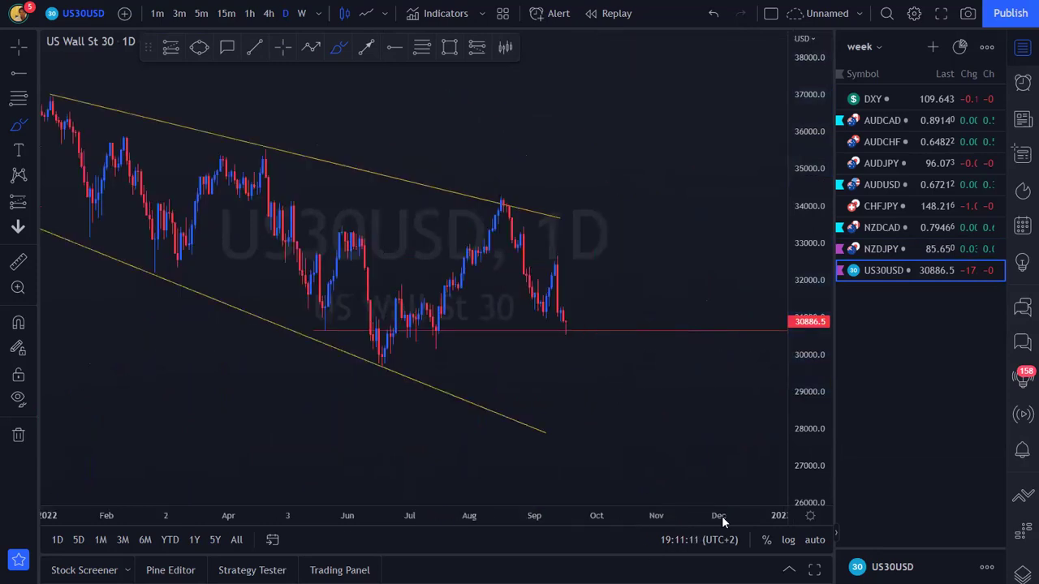
{"action": "left_click_drag", "start_coordinate": [810, 446], "coordinate": [813, 414]}
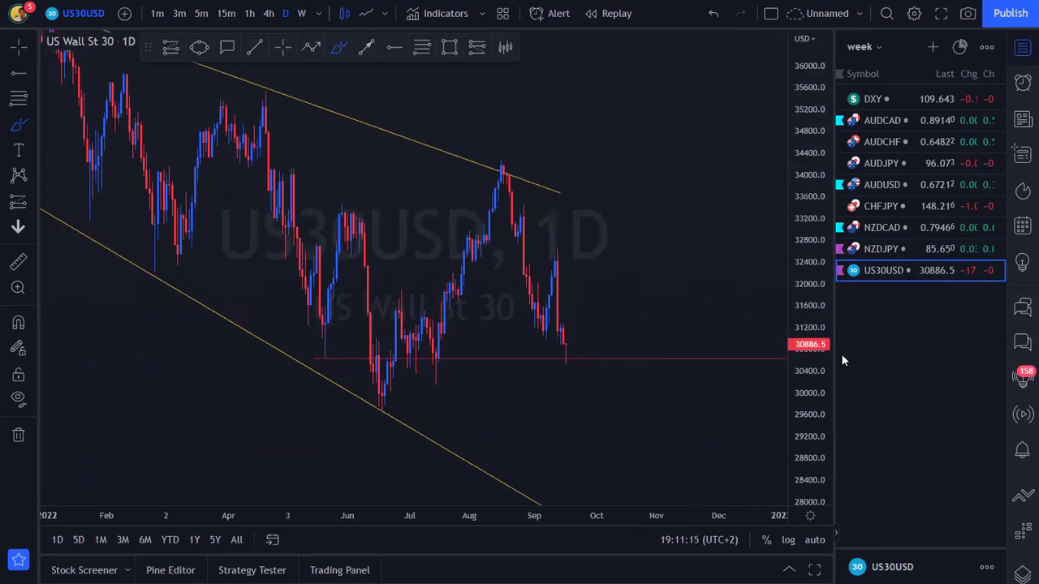
{"action": "left_click_drag", "start_coordinate": [817, 414], "coordinate": [815, 406]}
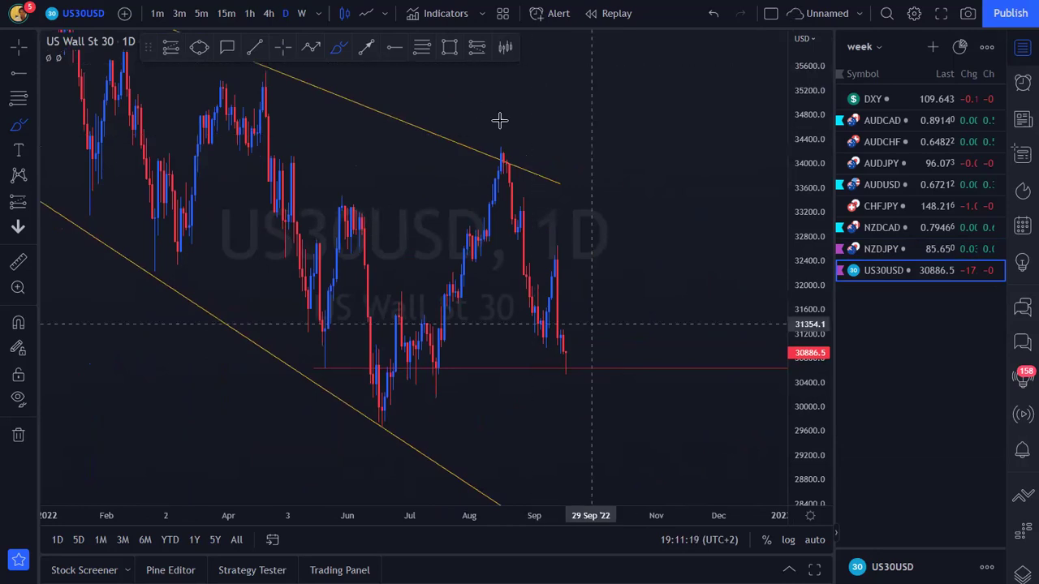
{"action": "mouse_move", "coordinate": [324, 357]}
{"action": "left_mouse_down"}
{"action": "mouse_move", "coordinate": [343, 373]}
{"action": "mouse_move", "coordinate": [317, 374]}
{"action": "left_mouse_up"}
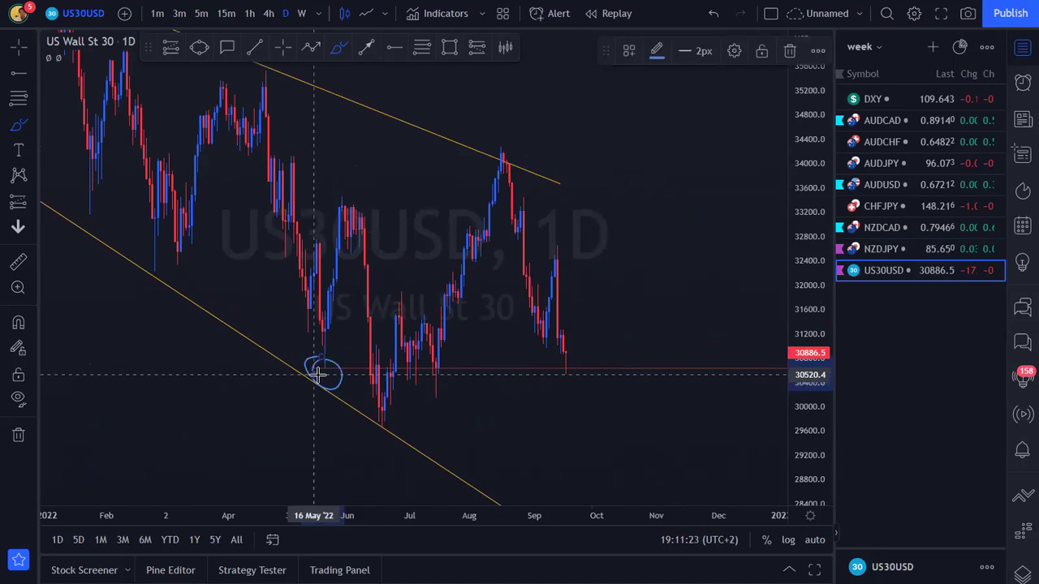
{"action": "mouse_move", "coordinate": [378, 410]}
{"action": "left_mouse_down"}
{"action": "mouse_move", "coordinate": [489, 145]}
{"action": "mouse_move", "coordinate": [459, 173]}
{"action": "left_mouse_up"}
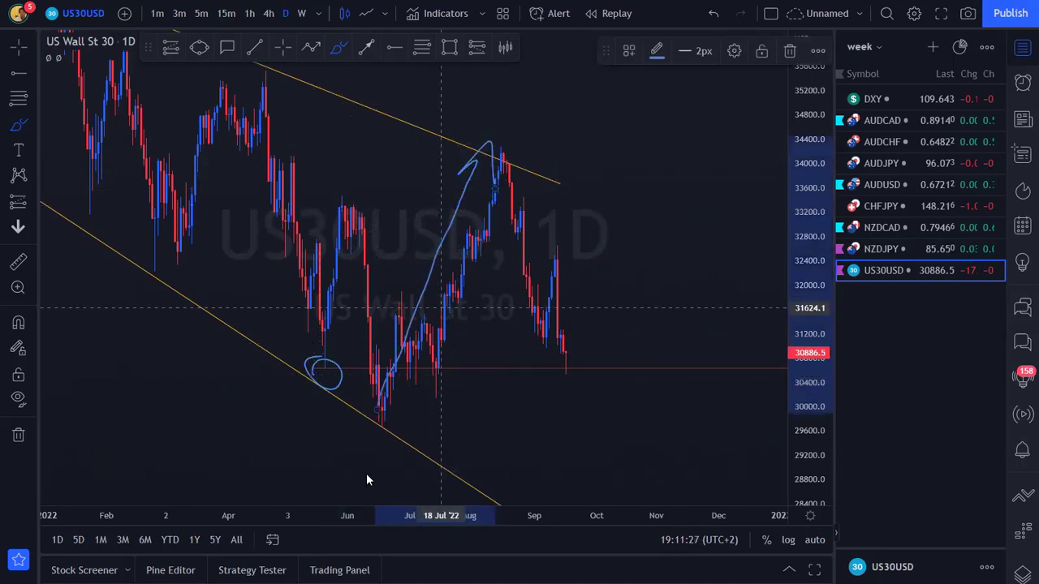
{"action": "key", "text": "ctrl+z"}
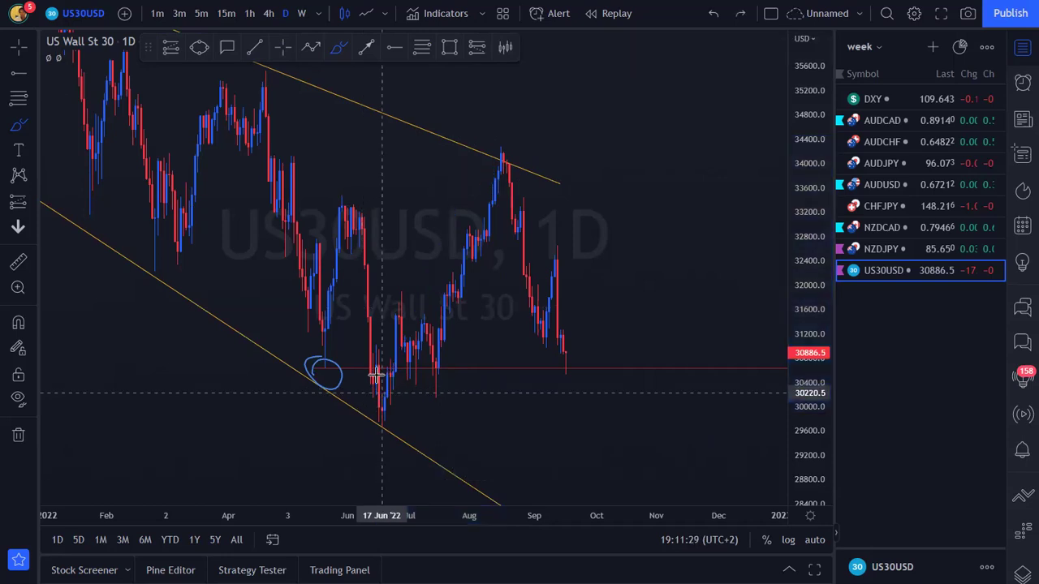
{"action": "left_click", "coordinate": [330, 372]}
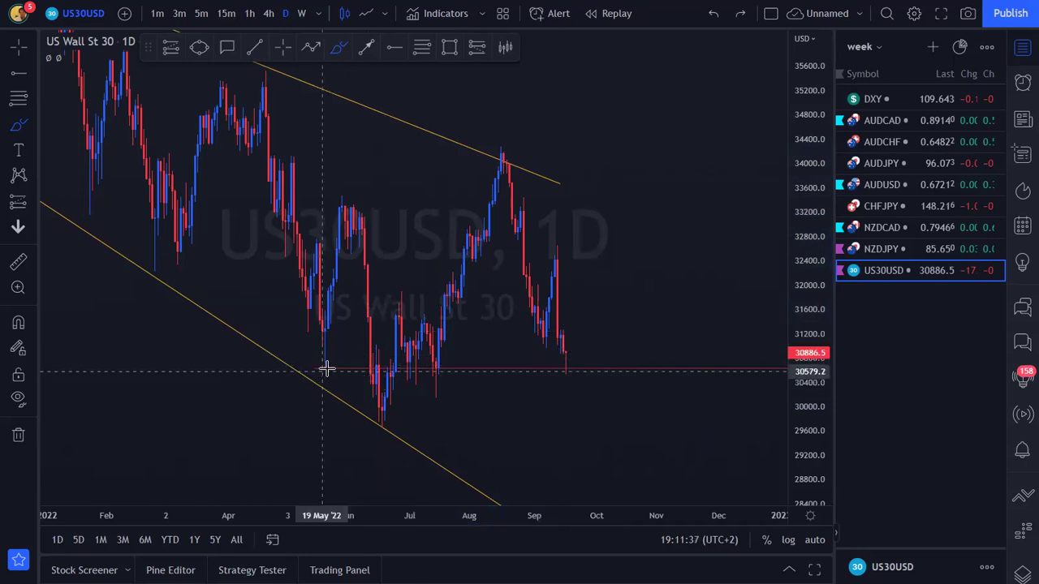
Move the red horizontal ray from the May low down to the mid-July low at about 30,180
{"action": "left_click", "coordinate": [288, 48]}
{"action": "left_click_drag", "start_coordinate": [356, 371], "coordinate": [459, 395]}
{"action": "left_click", "coordinate": [457, 399]}
{"action": "left_click", "coordinate": [461, 367]}
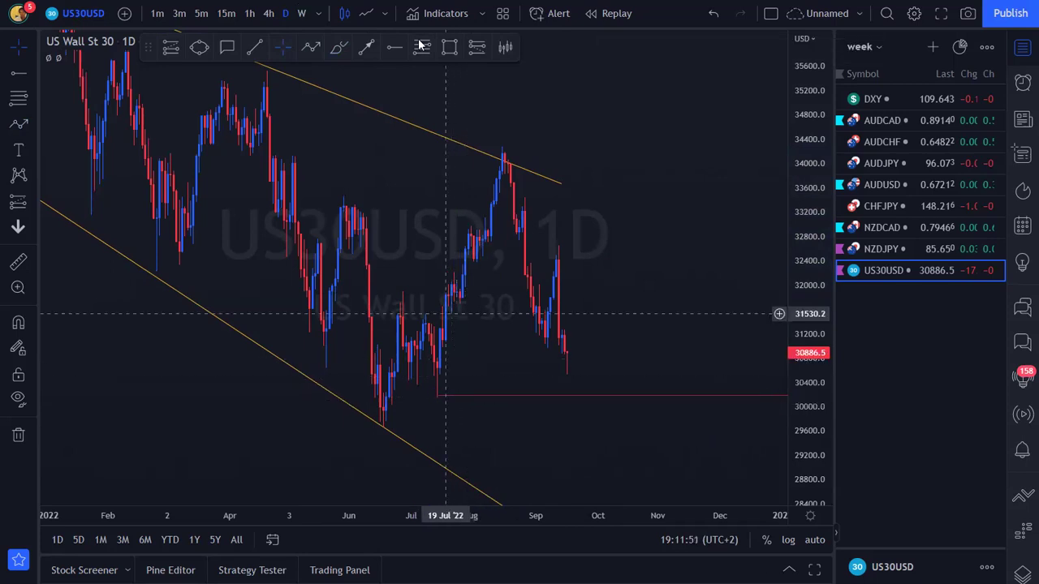
Try a Fibonacci retracement at the mid-July low between about 30,180 and 30,767, and undo it
{"action": "left_click", "coordinate": [447, 379]}
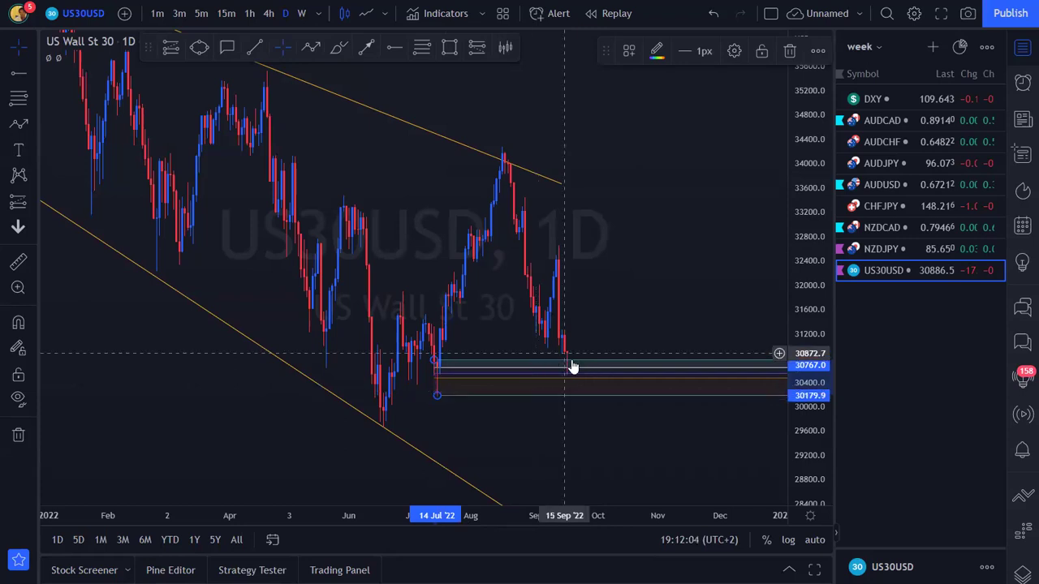
{"action": "key", "text": "ctrl+z"}
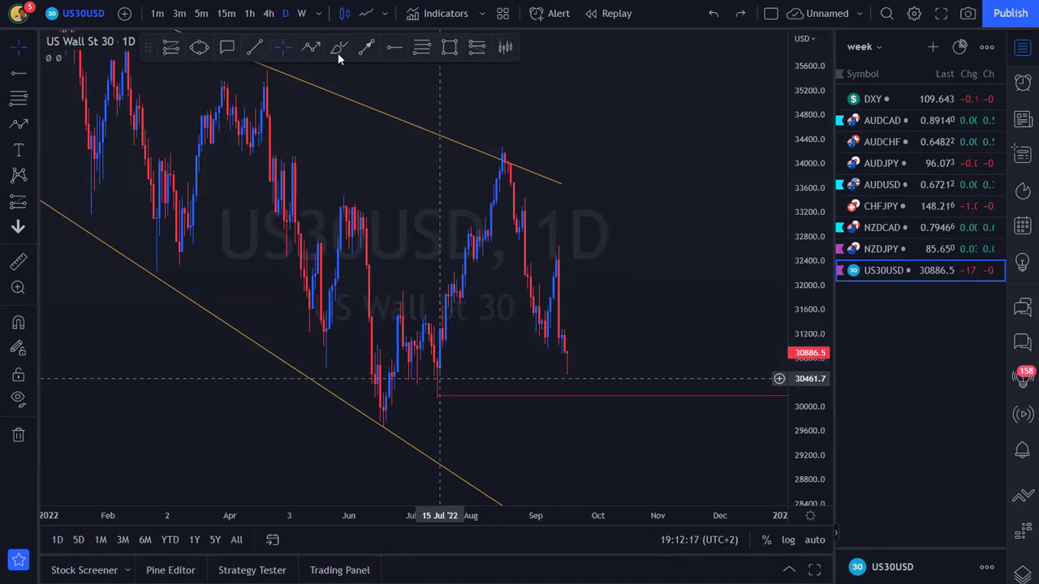
On the 4-hour chart, brush a projected dip from the latest low to about 30,250 above the red ray, and undo it
{"action": "left_click", "coordinate": [269, 14]}
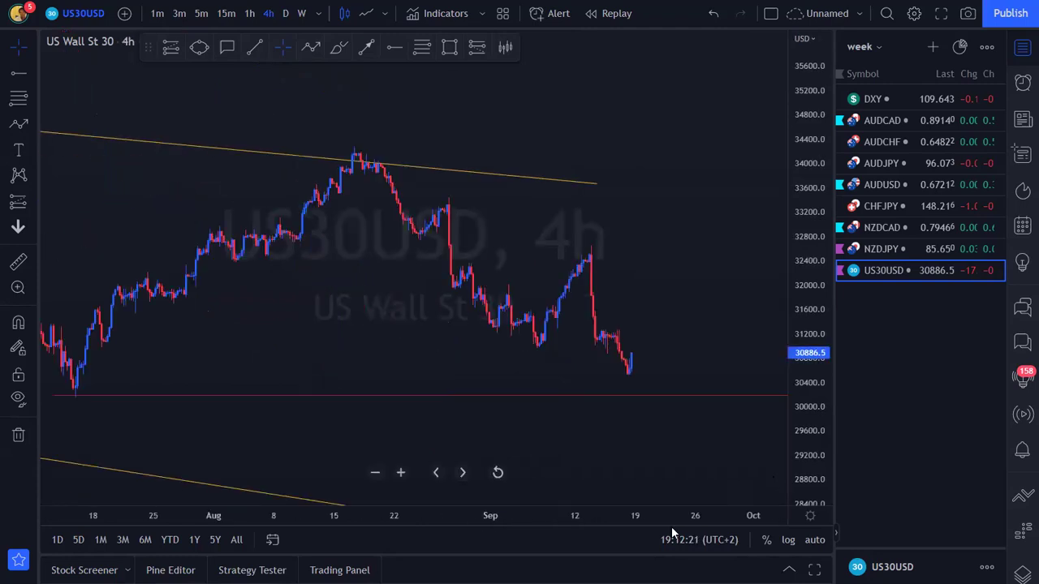
{"action": "scroll", "coordinate": [796, 394], "scroll_direction": "down", "scroll_amount": 2}
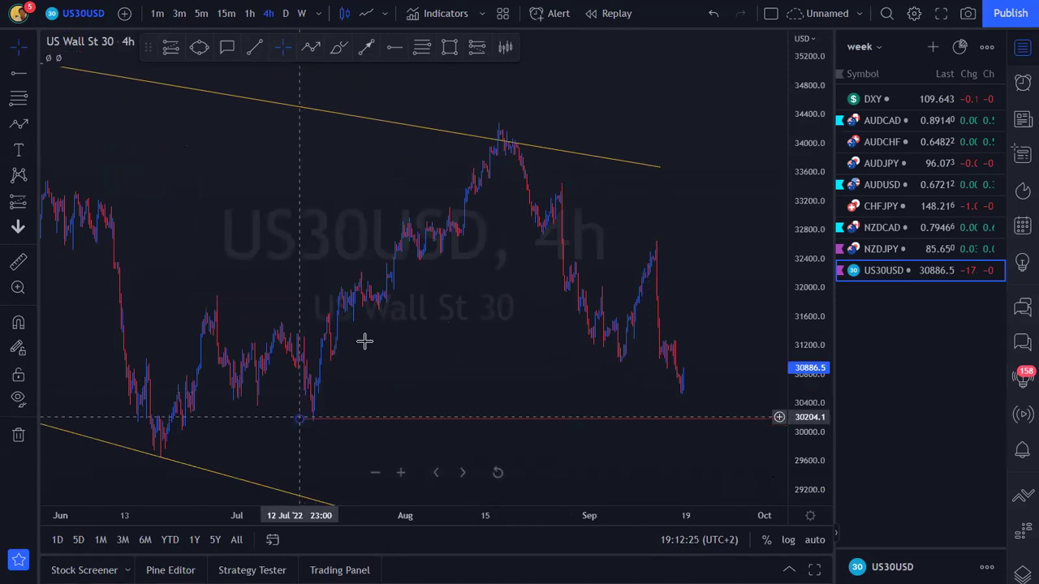
{"action": "left_click", "coordinate": [339, 46]}
{"action": "left_click_drag", "start_coordinate": [679, 391], "coordinate": [707, 414]}
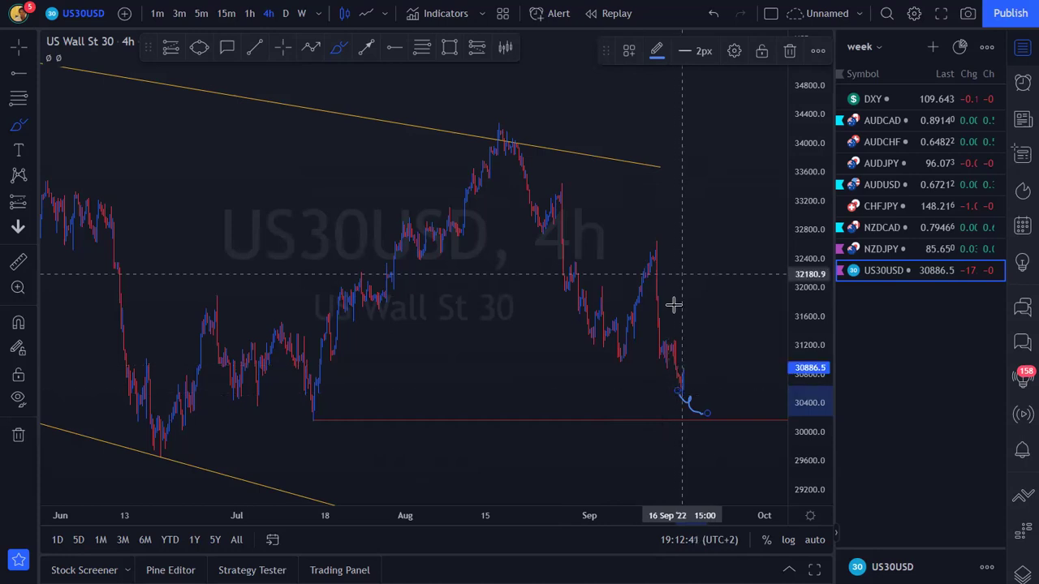
{"action": "key", "text": "ctrl+z"}
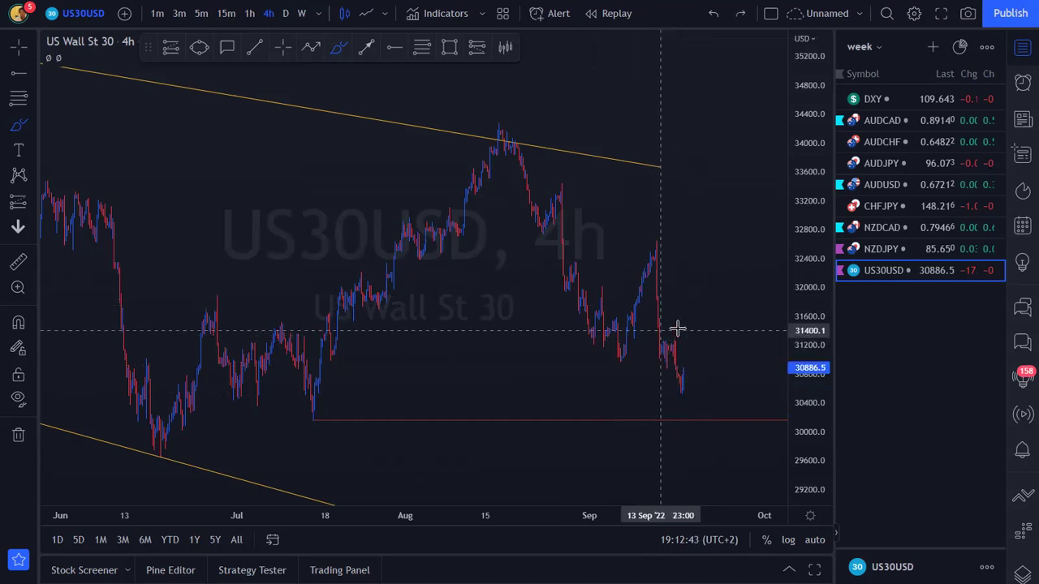
Circle the red ray at about 30,200 below the latest candle, brush a bounce from it, and undo these marks
{"action": "mouse_move", "coordinate": [707, 347]}
{"action": "left_mouse_down"}
{"action": "mouse_move", "coordinate": [732, 401]}
{"action": "mouse_move", "coordinate": [710, 388]}
{"action": "mouse_move", "coordinate": [668, 413]}
{"action": "mouse_move", "coordinate": [707, 401]}
{"action": "mouse_move", "coordinate": [675, 414]}
{"action": "mouse_move", "coordinate": [688, 415]}
{"action": "mouse_move", "coordinate": [676, 385]}
{"action": "mouse_move", "coordinate": [697, 423]}
{"action": "mouse_move", "coordinate": [687, 394]}
{"action": "mouse_move", "coordinate": [717, 388]}
{"action": "mouse_move", "coordinate": [688, 404]}
{"action": "left_mouse_up"}
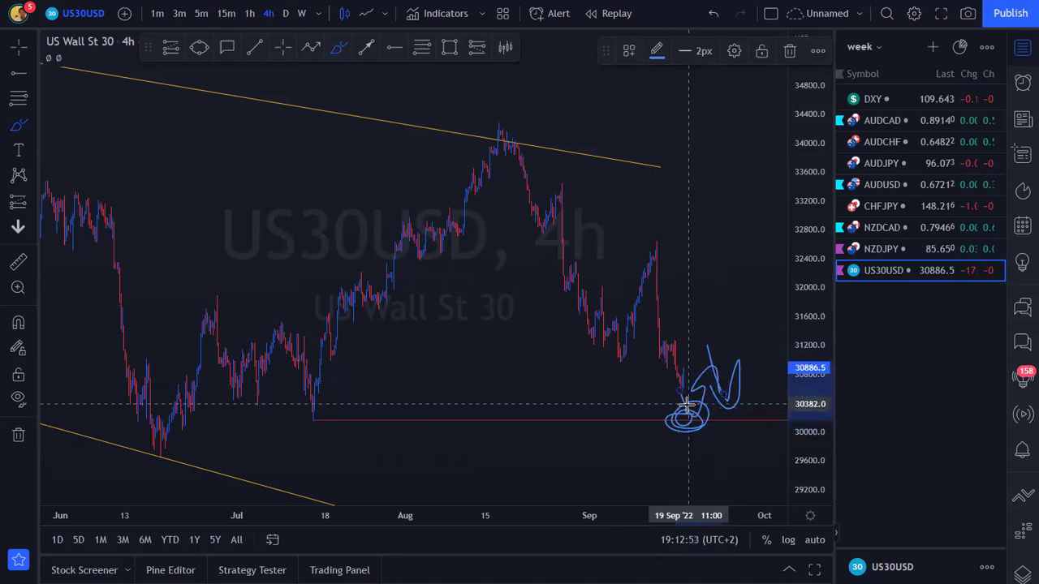
{"action": "key", "text": "ctrl+z"}
{"action": "key", "text": "ctrl+z"}
{"action": "key", "text": "ctrl+z"}
On the 1-hour chart, draw a Fibonacci retracement zone on the 13 September drop between about 31,440 and 31,560
{"action": "left_click", "coordinate": [249, 13]}
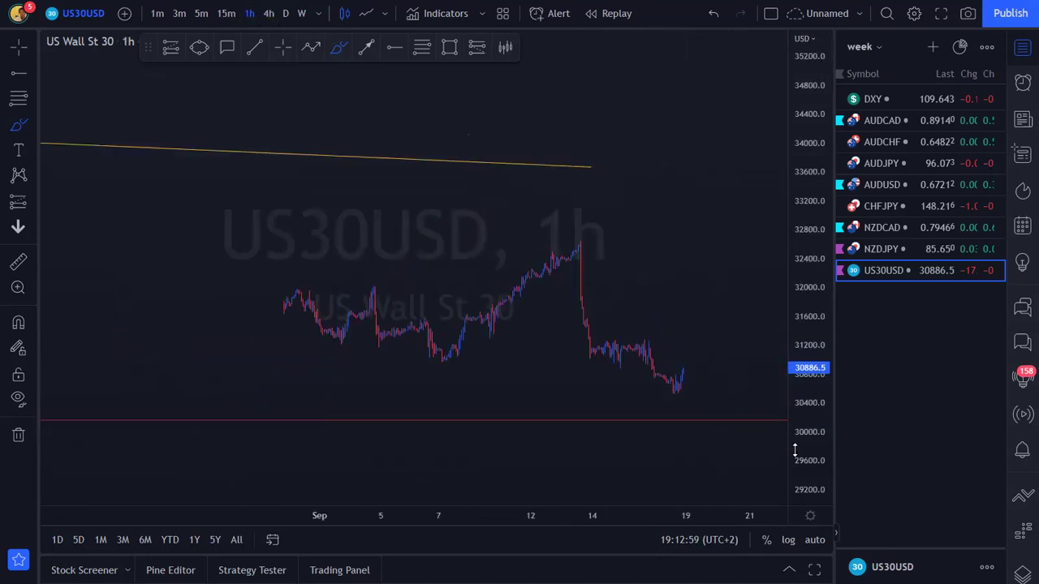
{"action": "scroll", "coordinate": [661, 487], "scroll_direction": "up", "scroll_amount": 2}
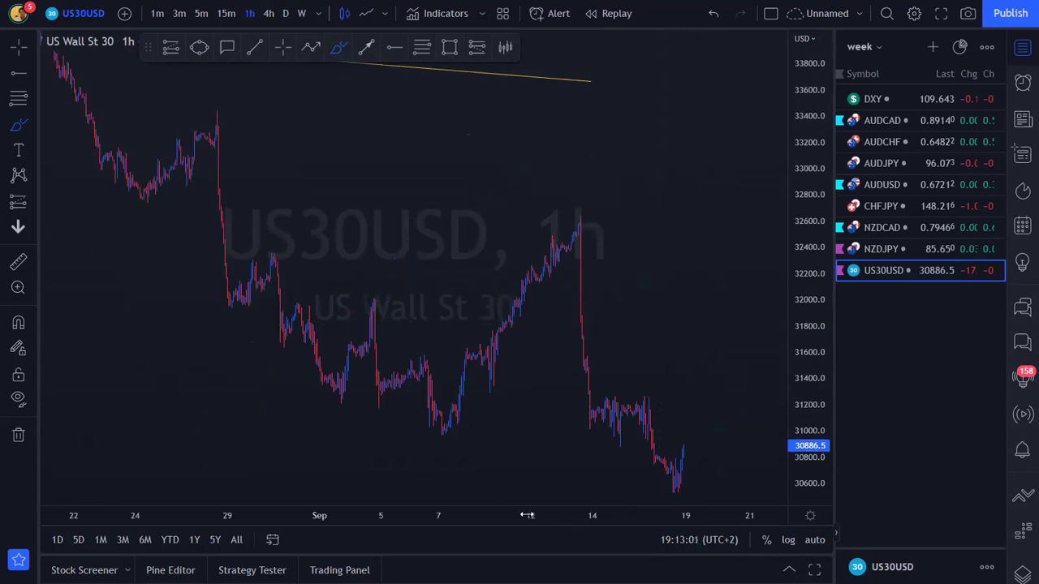
{"action": "scroll", "coordinate": [528, 504], "scroll_direction": "up", "scroll_amount": 2}
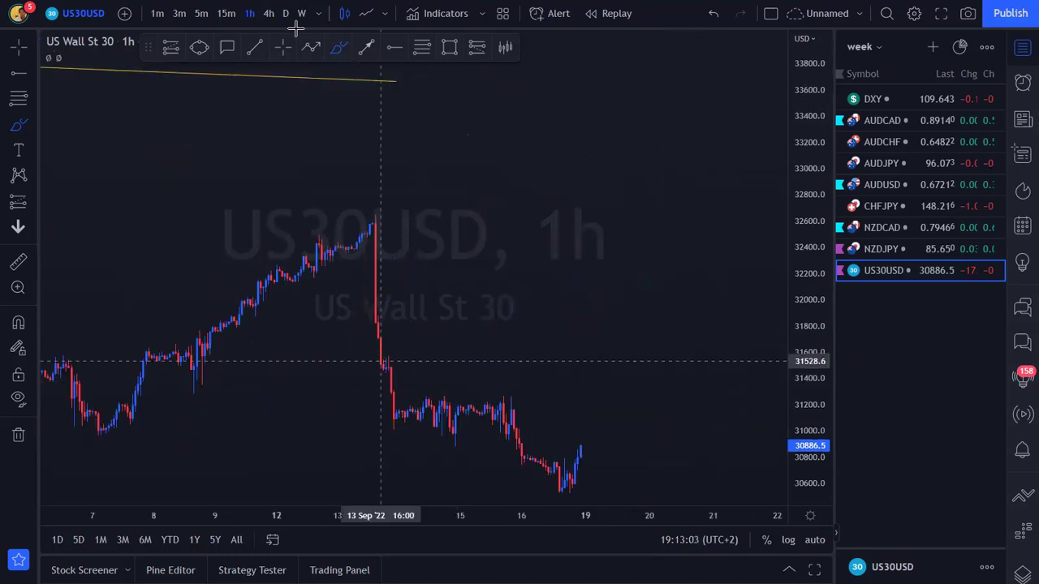
{"action": "left_click", "coordinate": [421, 47]}
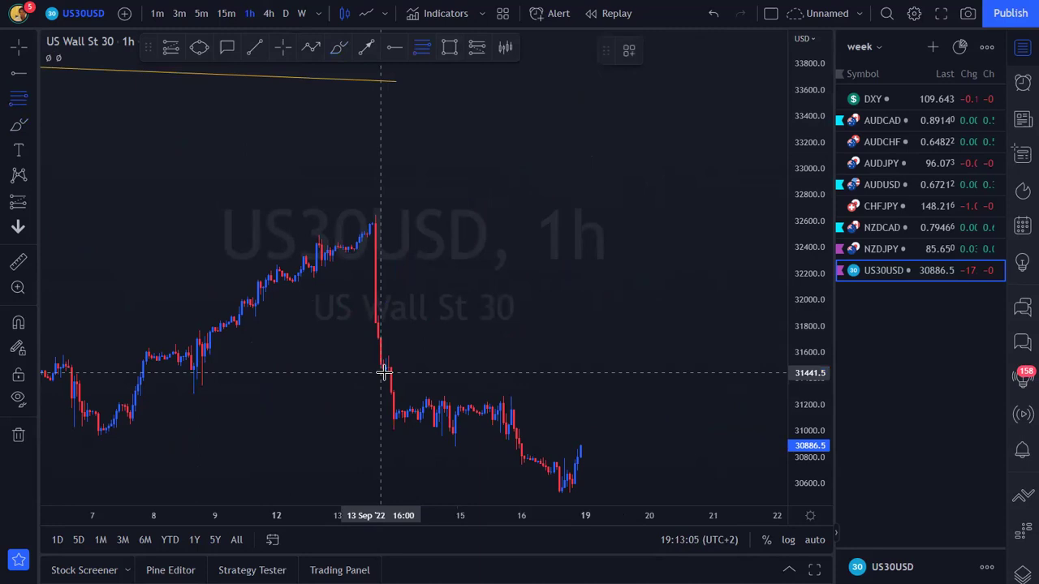
{"action": "left_click", "coordinate": [384, 371]}
{"action": "left_click", "coordinate": [387, 357]}
{"action": "left_click", "coordinate": [393, 332]}
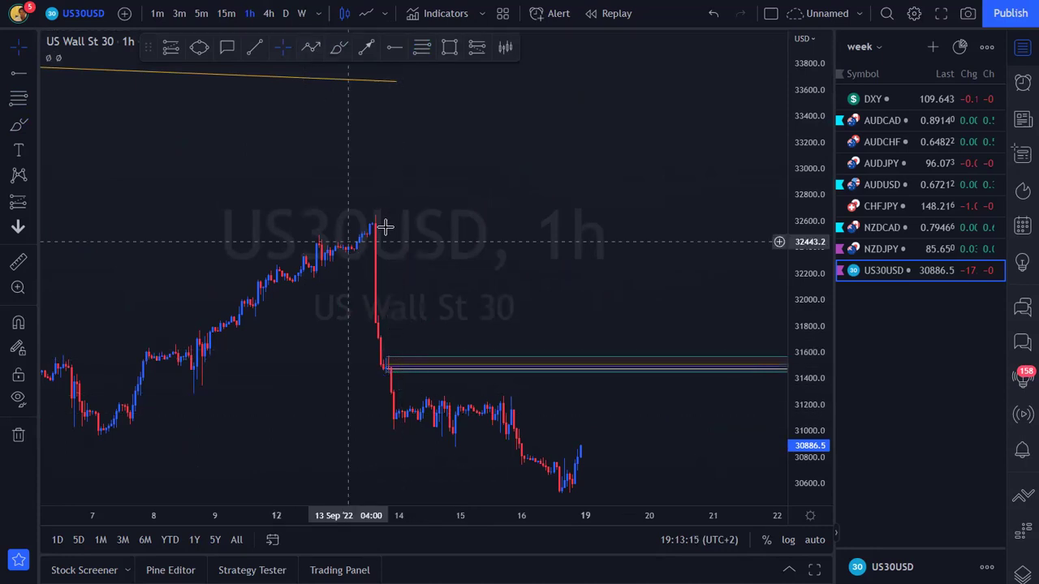
Brush a support line at about 30,950 from the 7 September low across to 19 September
{"action": "left_click_drag", "start_coordinate": [332, 297], "coordinate": [410, 246]}
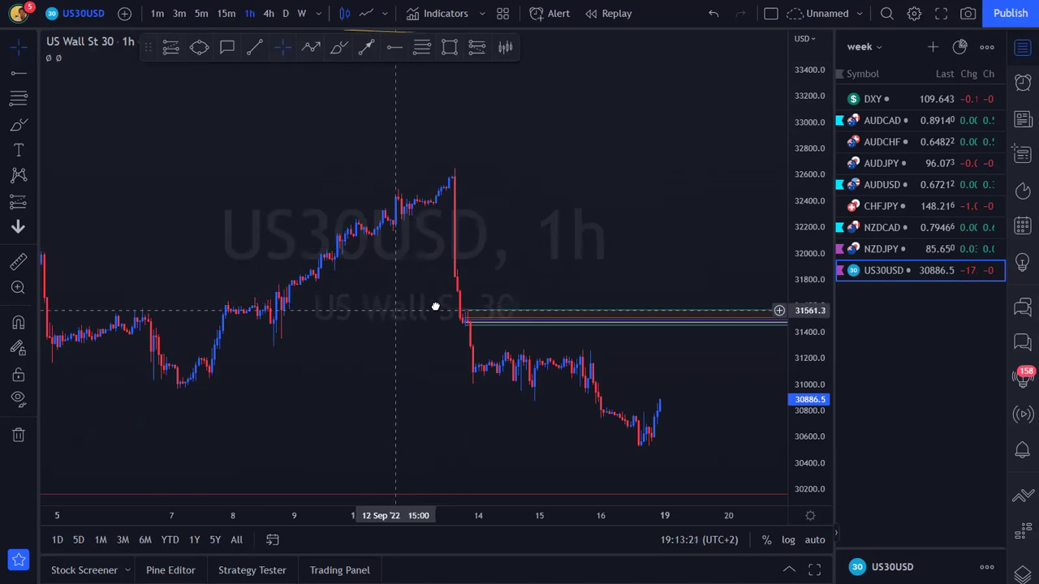
{"action": "left_click_drag", "start_coordinate": [433, 305], "coordinate": [464, 301]}
{"action": "left_click", "coordinate": [340, 46]}
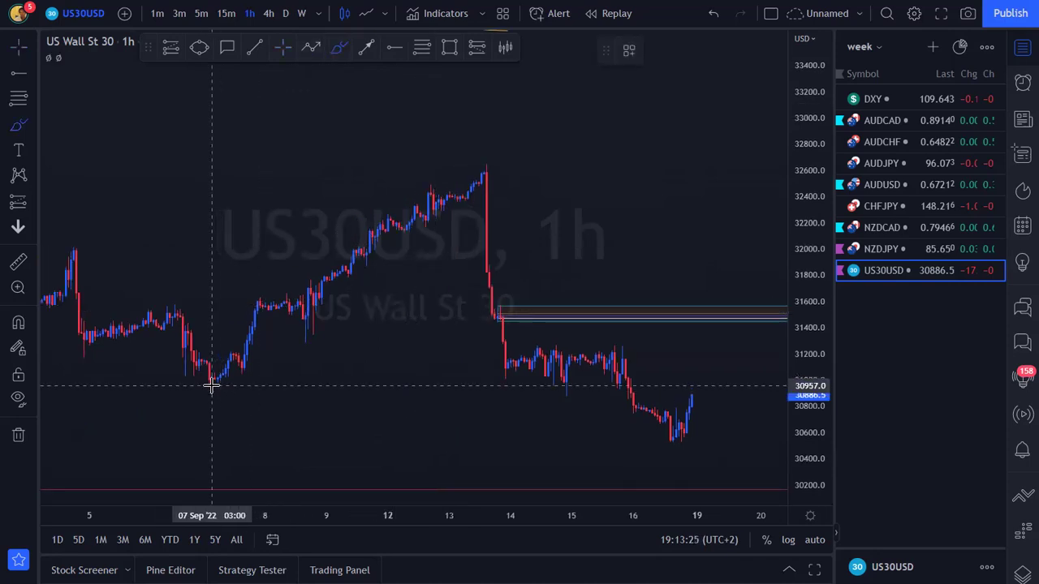
{"action": "left_click_drag", "start_coordinate": [209, 389], "coordinate": [730, 383]}
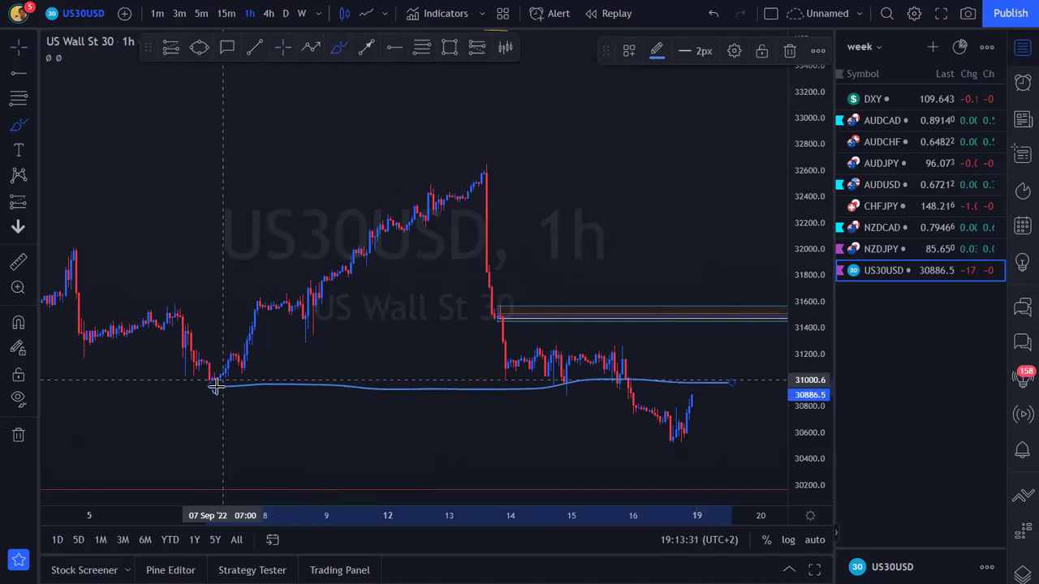
Brush the rise from the 7 September low towards the 13 September peak, circling the pullback and extending its level at about 31,500
{"action": "mouse_move", "coordinate": [214, 390]}
{"action": "left_mouse_down"}
{"action": "mouse_move", "coordinate": [306, 279]}
{"action": "mouse_move", "coordinate": [324, 318]}
{"action": "mouse_move", "coordinate": [323, 306]}
{"action": "mouse_move", "coordinate": [299, 334]}
{"action": "mouse_move", "coordinate": [322, 310]}
{"action": "mouse_move", "coordinate": [312, 303]}
{"action": "mouse_move", "coordinate": [302, 315]}
{"action": "mouse_move", "coordinate": [557, 308]}
{"action": "mouse_move", "coordinate": [513, 308]}
{"action": "left_mouse_up"}
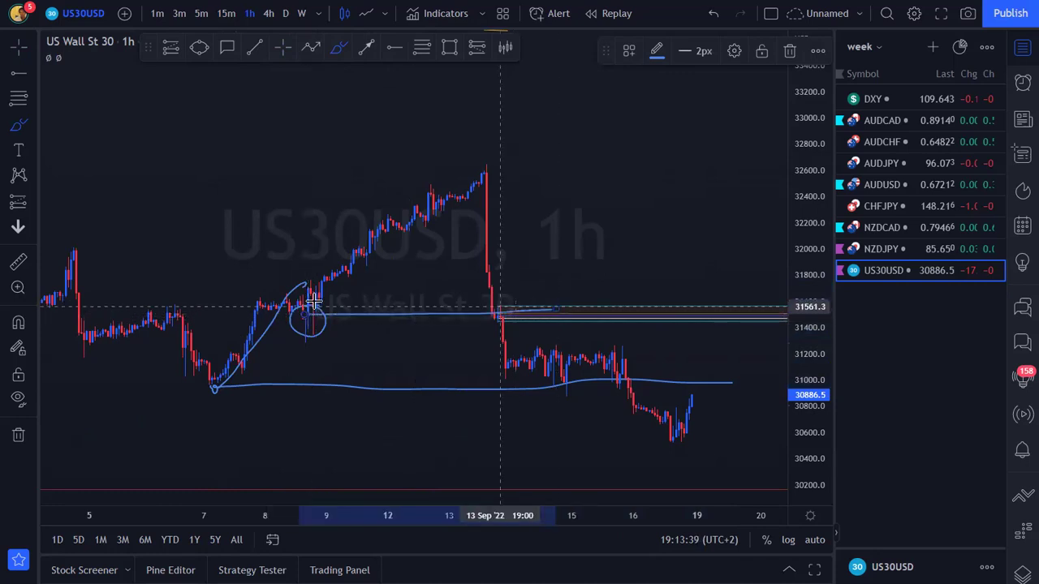
{"action": "left_click_drag", "start_coordinate": [314, 302], "coordinate": [485, 169]}
{"action": "left_click_drag", "start_coordinate": [481, 302], "coordinate": [444, 270]}
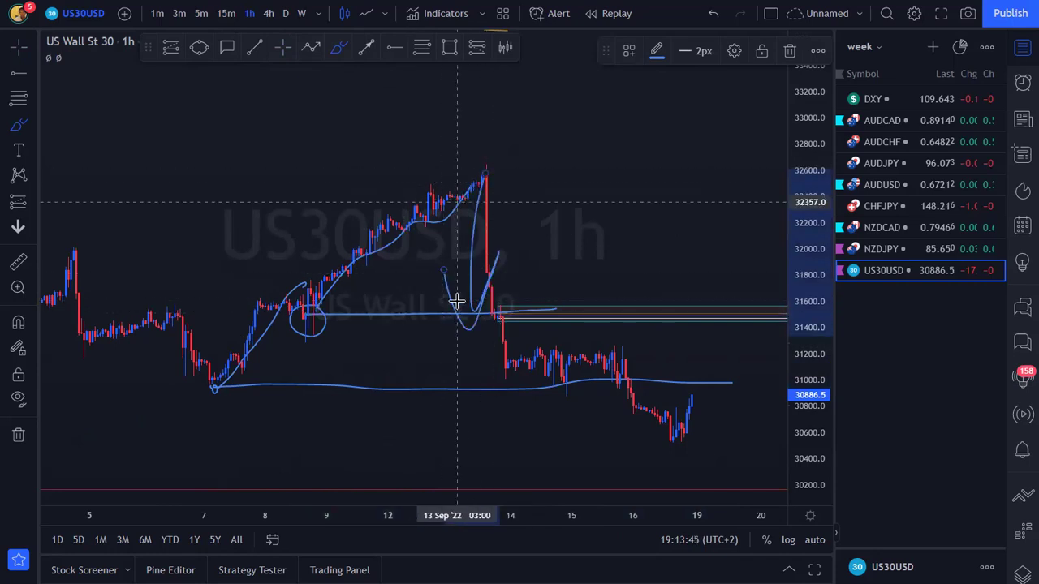
{"action": "key", "text": "ctrl+z"}
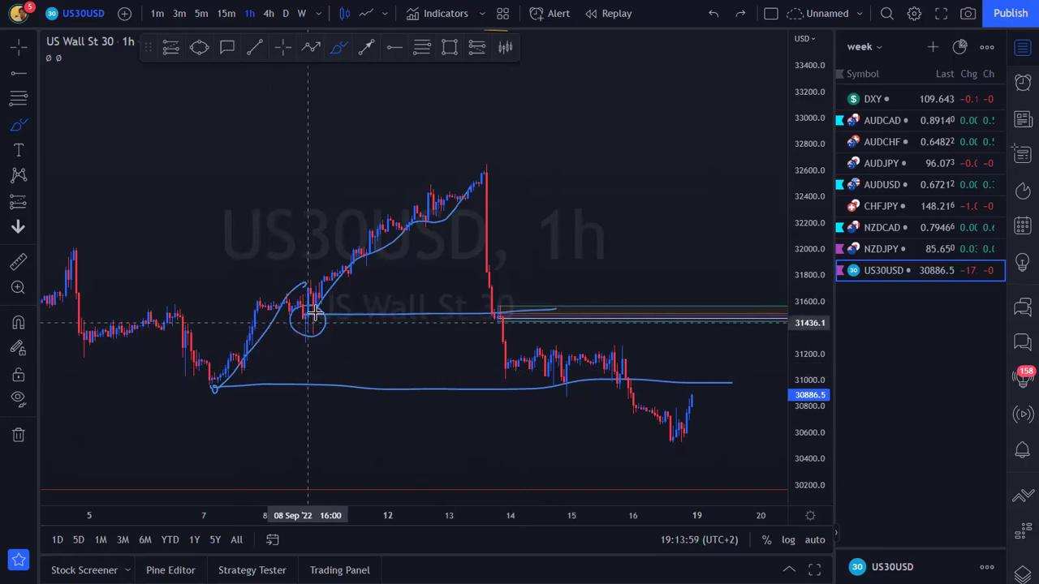
Circle the 8 September pullback low and the Fibonacci zone's start, and brush a resistance line at about 31,280 over the mid-September highs
{"action": "left_click_drag", "start_coordinate": [302, 336], "coordinate": [306, 339]}
{"action": "mouse_move", "coordinate": [506, 310]}
{"action": "left_mouse_down"}
{"action": "mouse_move", "coordinate": [479, 310]}
{"action": "mouse_move", "coordinate": [526, 311]}
{"action": "mouse_move", "coordinate": [490, 303]}
{"action": "mouse_move", "coordinate": [512, 323]}
{"action": "left_mouse_up"}
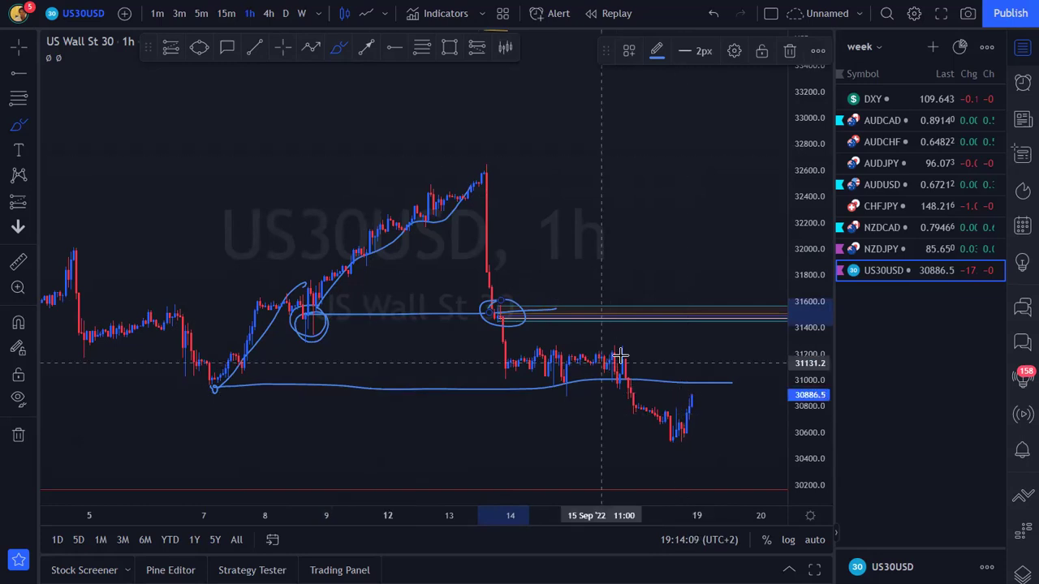
{"action": "left_click_drag", "start_coordinate": [610, 344], "coordinate": [670, 342]}
Brush a projected path rising from about 30,860 to a circled cross in the Fibonacci zone at about 31,500 and falling to about 30,800
{"action": "mouse_move", "coordinate": [689, 398]}
{"action": "left_mouse_down"}
{"action": "mouse_move", "coordinate": [703, 348]}
{"action": "mouse_move", "coordinate": [723, 336]}
{"action": "mouse_move", "coordinate": [729, 350]}
{"action": "left_mouse_up"}
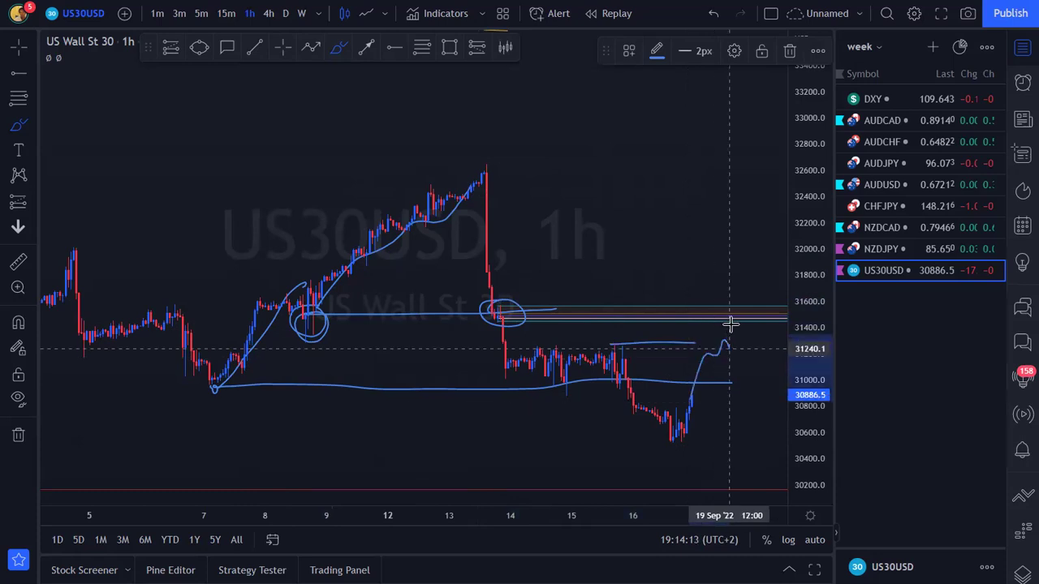
{"action": "mouse_move", "coordinate": [737, 308]}
{"action": "left_mouse_down"}
{"action": "mouse_move", "coordinate": [728, 309]}
{"action": "mouse_move", "coordinate": [742, 325]}
{"action": "mouse_move", "coordinate": [731, 313]}
{"action": "mouse_move", "coordinate": [721, 321]}
{"action": "mouse_move", "coordinate": [731, 309]}
{"action": "mouse_move", "coordinate": [715, 301]}
{"action": "mouse_move", "coordinate": [746, 297]}
{"action": "mouse_move", "coordinate": [748, 326]}
{"action": "mouse_move", "coordinate": [715, 308]}
{"action": "mouse_move", "coordinate": [735, 307]}
{"action": "mouse_move", "coordinate": [726, 305]}
{"action": "left_mouse_up"}
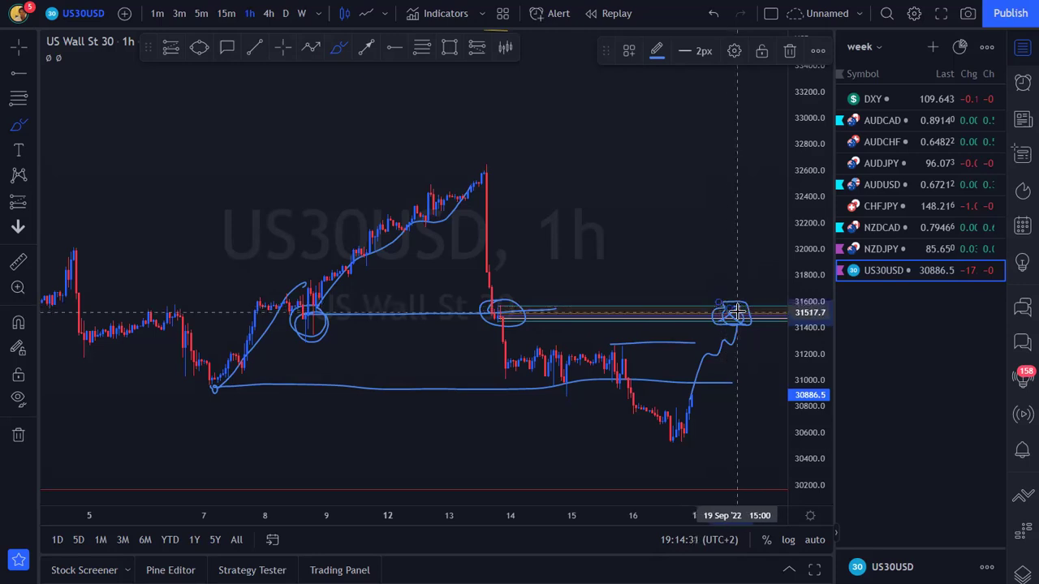
{"action": "mouse_move", "coordinate": [737, 313]}
{"action": "left_mouse_down"}
{"action": "mouse_move", "coordinate": [747, 339]}
{"action": "mouse_move", "coordinate": [772, 343]}
{"action": "mouse_move", "coordinate": [768, 411]}
{"action": "left_mouse_up"}
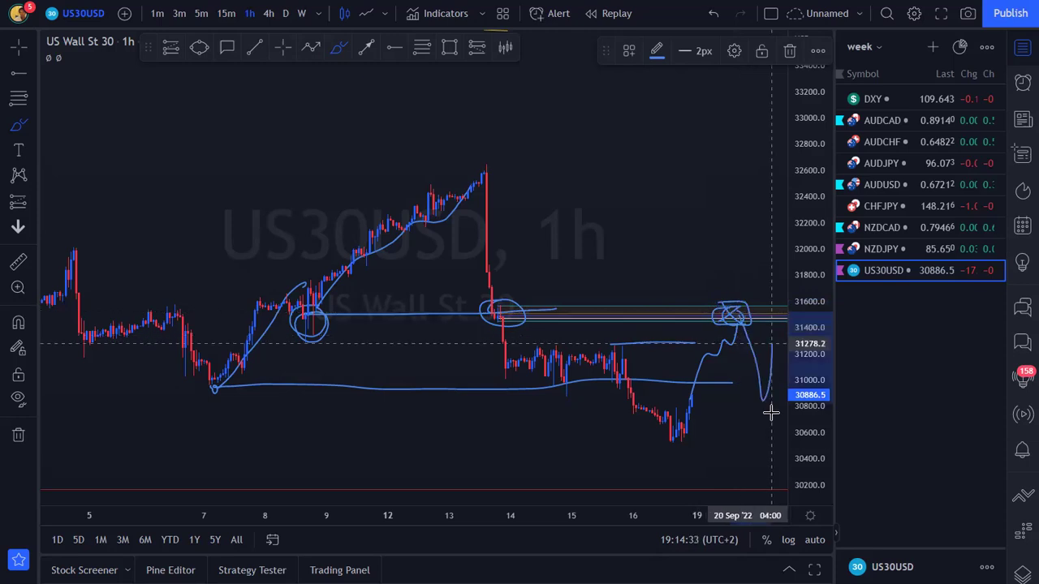
{"action": "scroll", "coordinate": [577, 517], "scroll_direction": "down", "scroll_amount": 3}
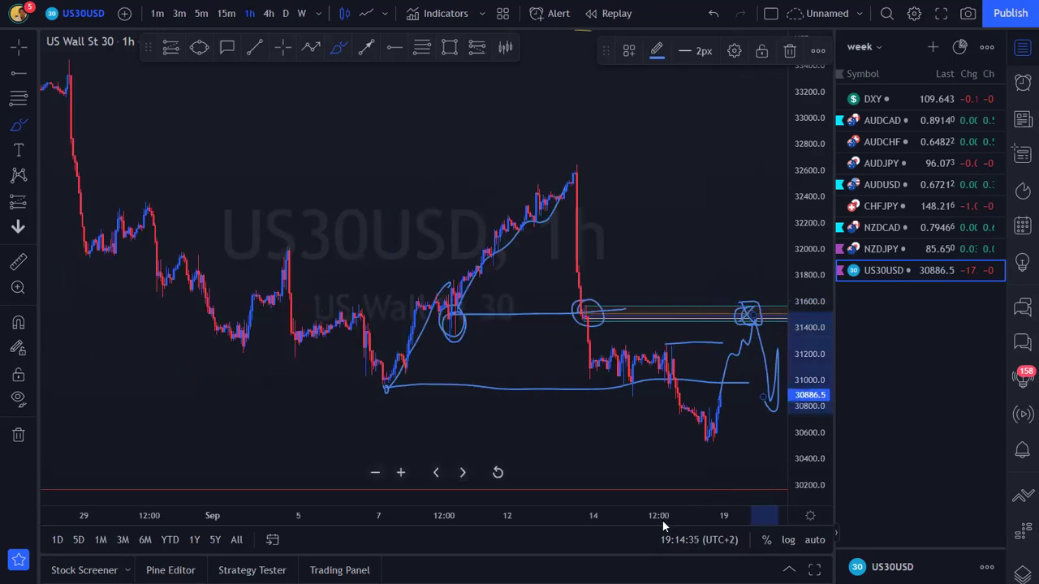
{"action": "scroll", "coordinate": [655, 398], "scroll_direction": "down", "scroll_amount": 1}
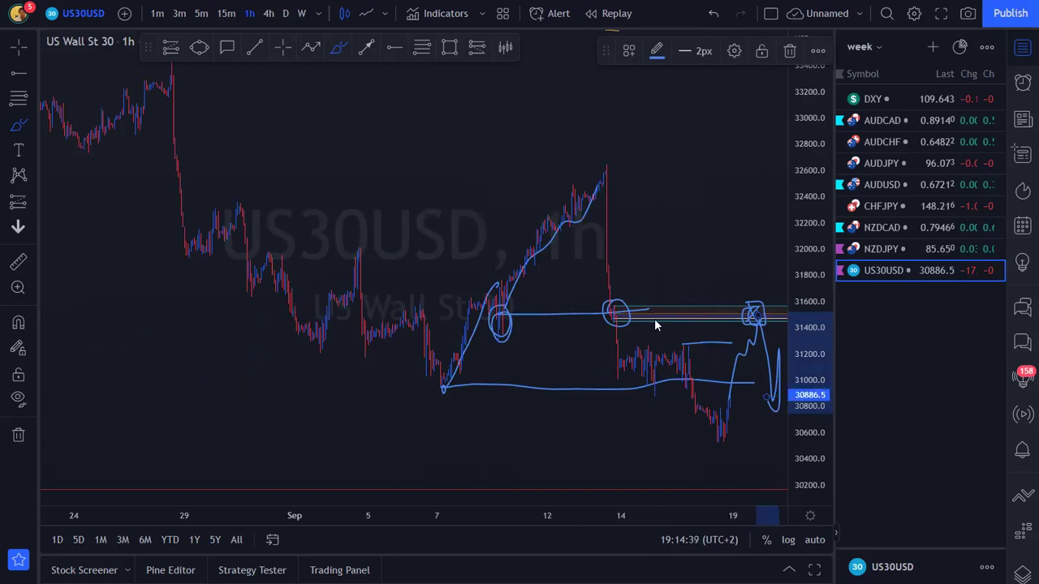
Brush a falling trend line from the 14 September low to about 30,260, and a projected path dropping from about 31,000 to its circled end
{"action": "scroll", "coordinate": [681, 435], "scroll_direction": "up", "scroll_amount": 1}
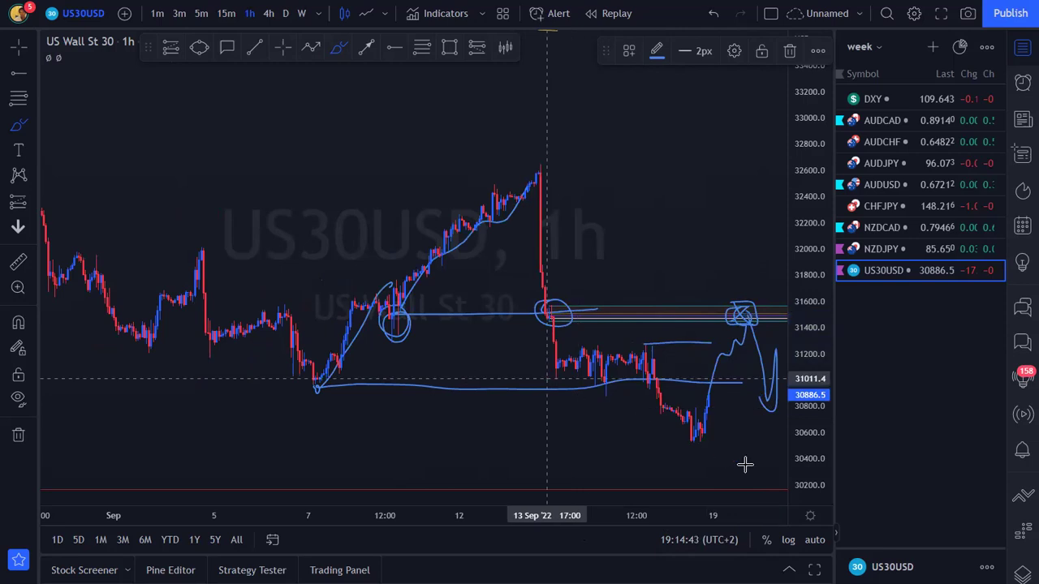
{"action": "left_click_drag", "start_coordinate": [777, 477], "coordinate": [552, 378]}
{"action": "mouse_move", "coordinate": [751, 388]}
{"action": "left_mouse_down"}
{"action": "mouse_move", "coordinate": [780, 473]}
{"action": "mouse_move", "coordinate": [754, 481]}
{"action": "left_mouse_up"}
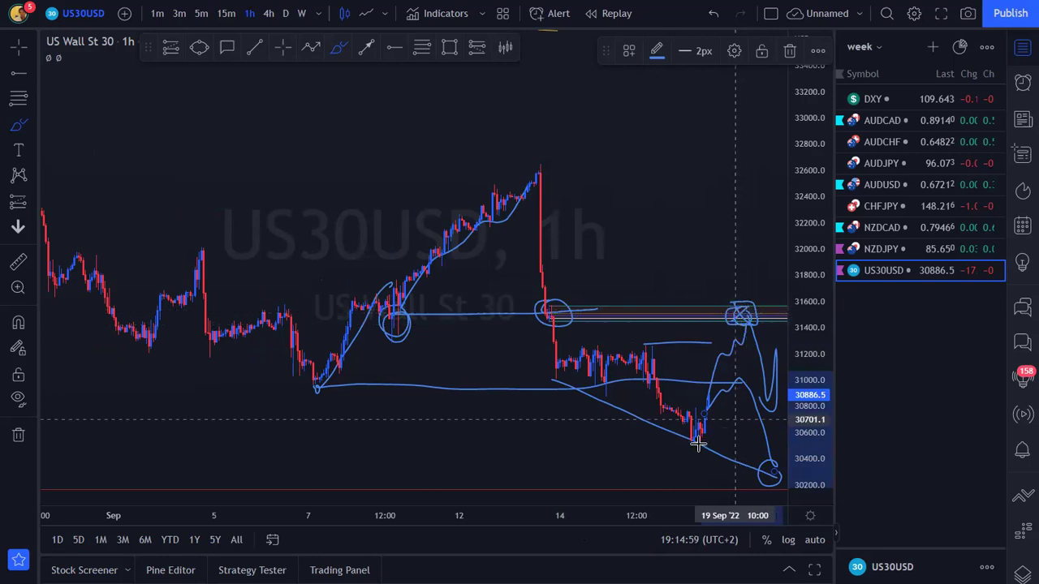
Brush a support line at about 30,510 from the 19 September low, plus paths falling to the circled target and rebounding to about 31,490
{"action": "left_click_drag", "start_coordinate": [689, 444], "coordinate": [789, 444]}
{"action": "left_click_drag", "start_coordinate": [707, 396], "coordinate": [779, 487]}
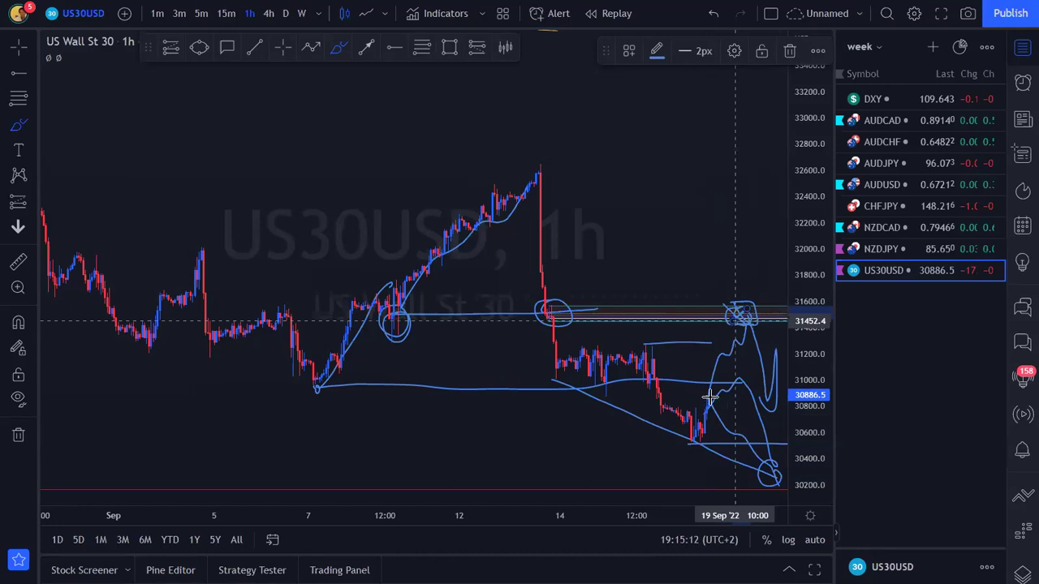
{"action": "left_click_drag", "start_coordinate": [710, 397], "coordinate": [749, 450]}
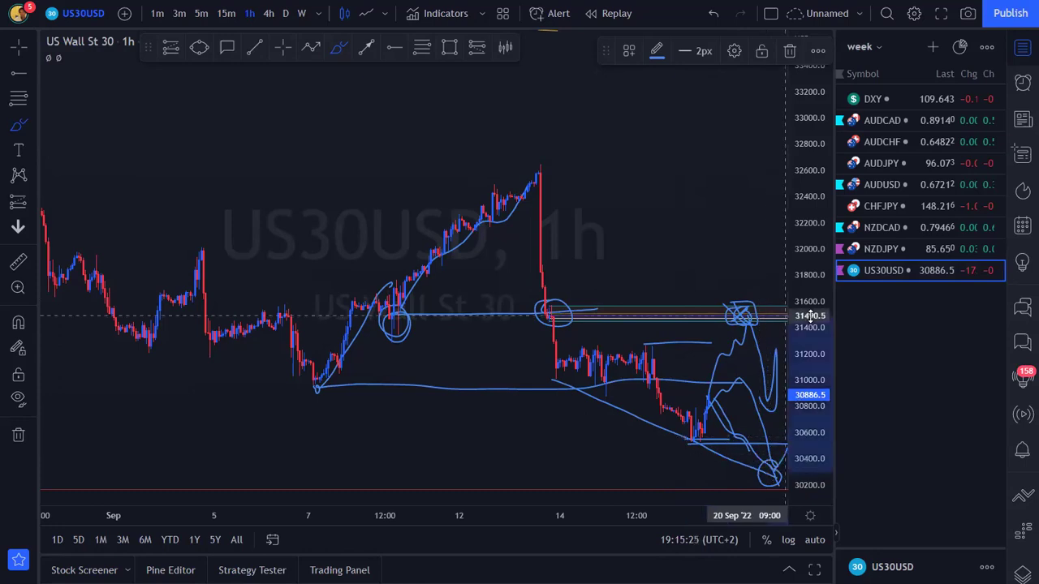
Brush a schematic double-bottom pattern with a baseline in the empty mid-August area at about 31,000, and frame it with a rough box
{"action": "left_click", "coordinate": [286, 47]}
{"action": "scroll", "coordinate": [214, 190], "scroll_direction": "right", "scroll_amount": 5}
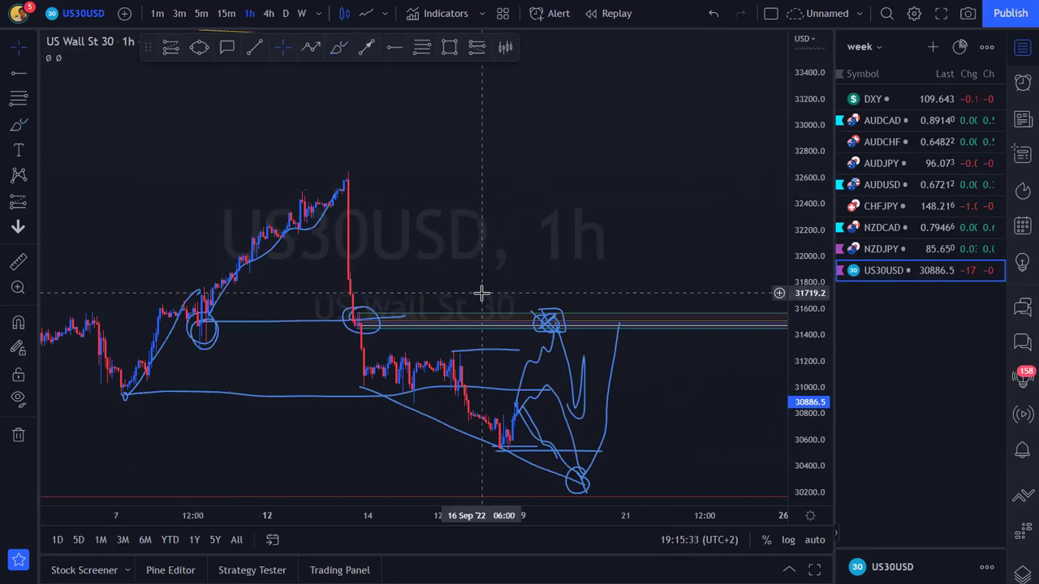
{"action": "scroll", "coordinate": [615, 514], "scroll_direction": "down", "scroll_amount": 5}
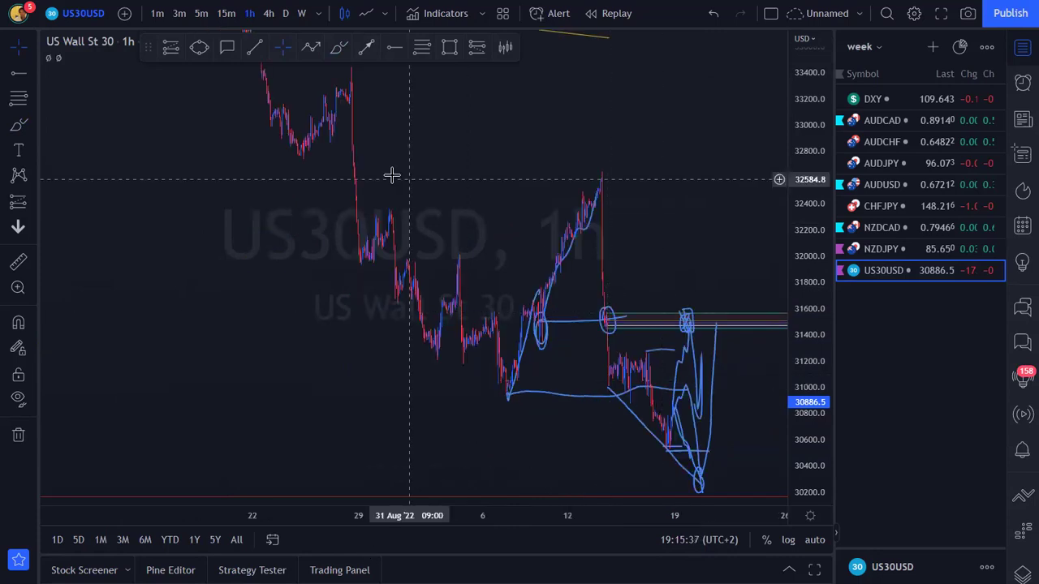
{"action": "left_click", "coordinate": [339, 48]}
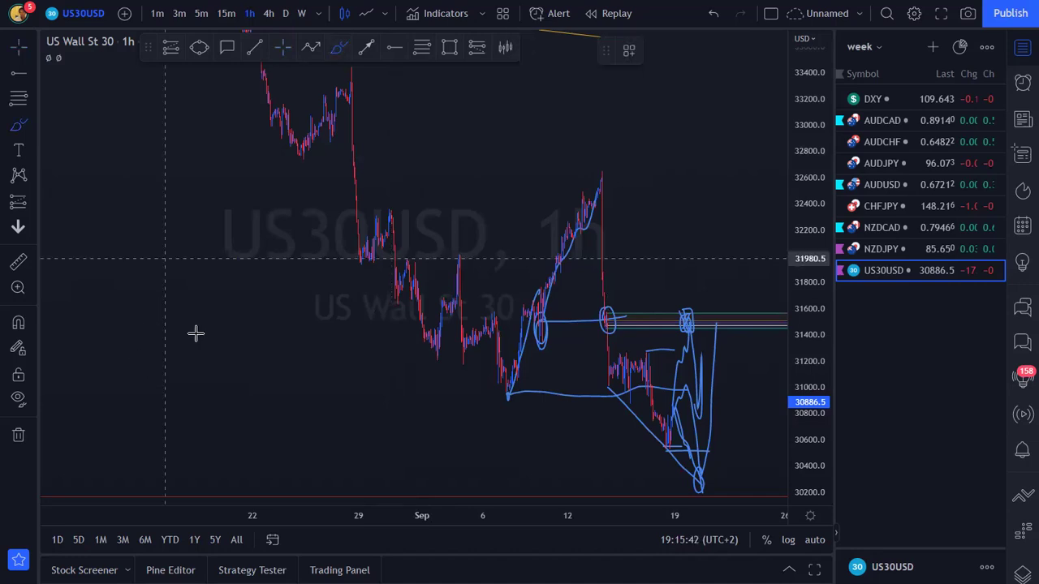
{"action": "left_click_drag", "start_coordinate": [143, 353], "coordinate": [227, 332]}
{"action": "left_click_drag", "start_coordinate": [131, 375], "coordinate": [256, 388]}
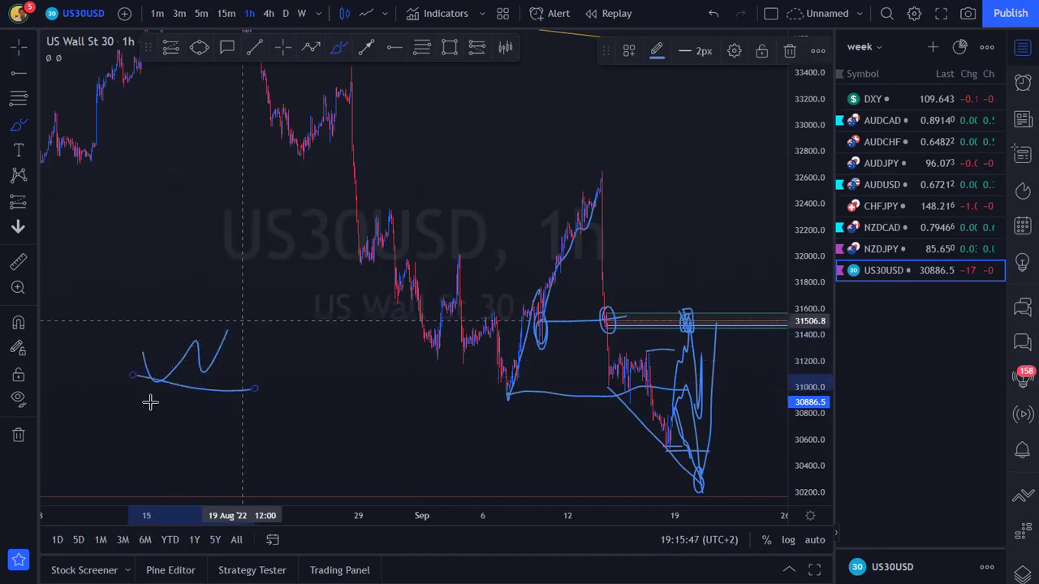
{"action": "mouse_move", "coordinate": [108, 331]}
{"action": "left_mouse_down"}
{"action": "mouse_move", "coordinate": [269, 355]}
{"action": "mouse_move", "coordinate": [195, 394]}
{"action": "mouse_move", "coordinate": [128, 366]}
{"action": "mouse_move", "coordinate": [137, 338]}
{"action": "left_mouse_up"}
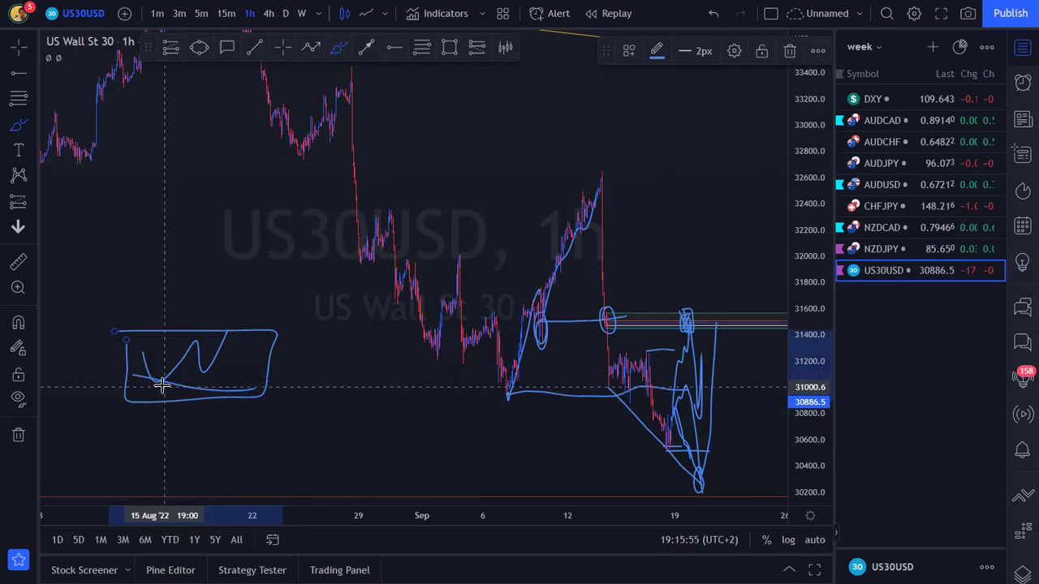
Cross out both lows of the schematic double bottom and brush further frames around the pattern
{"action": "left_click_drag", "start_coordinate": [159, 382], "coordinate": [150, 372]}
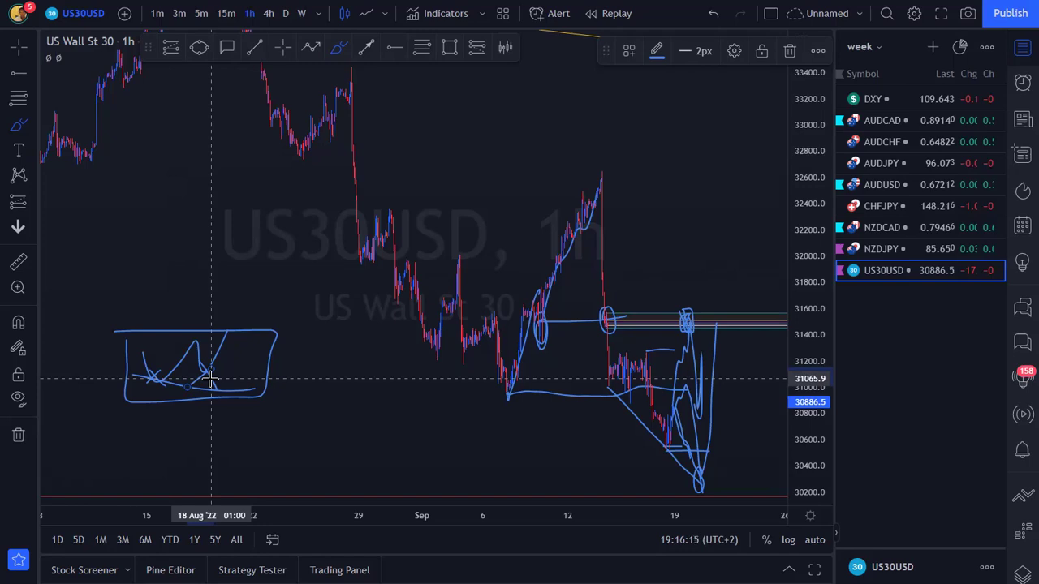
{"action": "mouse_move", "coordinate": [232, 342]}
{"action": "left_mouse_down"}
{"action": "mouse_move", "coordinate": [114, 373]}
{"action": "mouse_move", "coordinate": [245, 396]}
{"action": "left_mouse_up"}
{"action": "left_click_drag", "start_coordinate": [216, 346], "coordinate": [209, 365]}
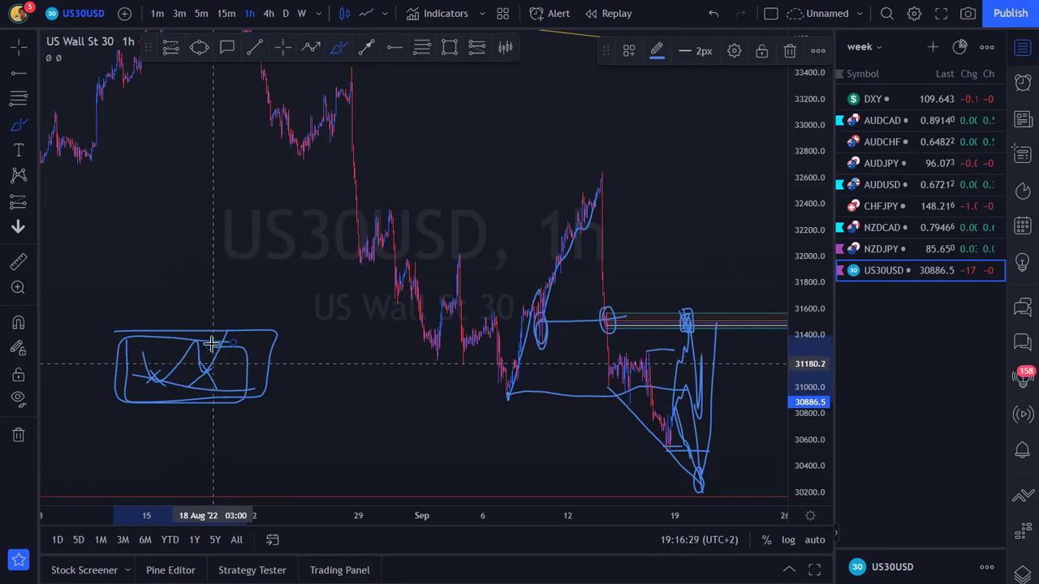
{"action": "mouse_move", "coordinate": [109, 360]}
{"action": "left_mouse_down"}
{"action": "mouse_move", "coordinate": [246, 362]}
{"action": "mouse_move", "coordinate": [244, 325]}
{"action": "left_mouse_up"}
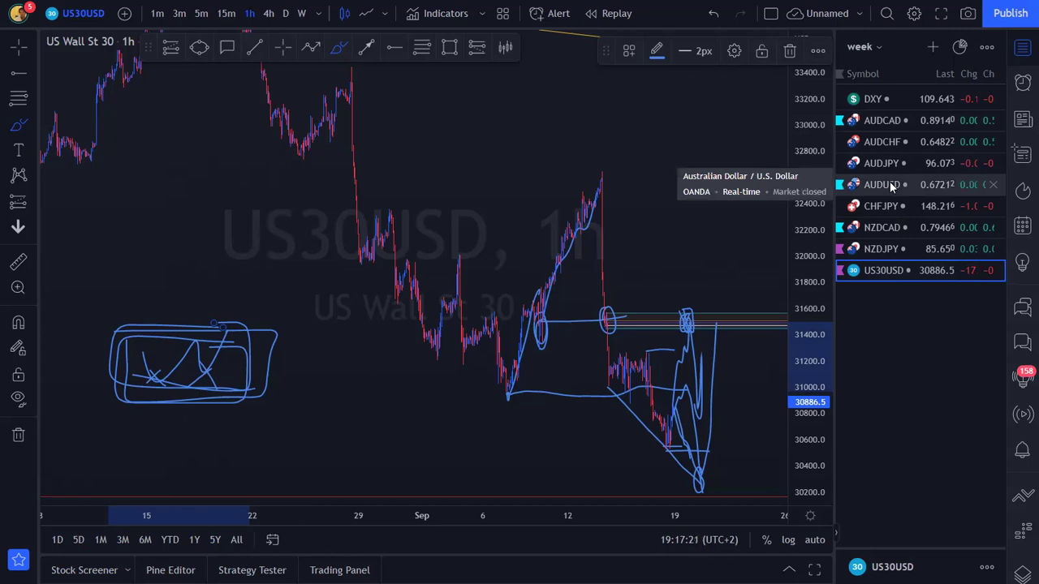
Open NZDJPY and clear its watchlist flag, and bring up AUDCAD on the 15-minute timeframe
{"action": "left_click", "coordinate": [881, 250]}
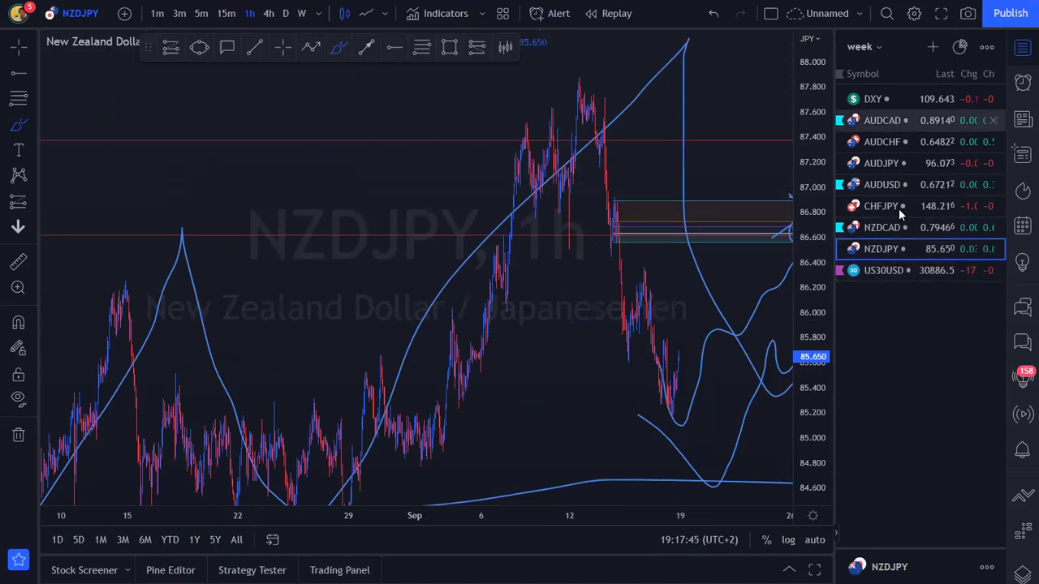
{"action": "left_click", "coordinate": [883, 120]}
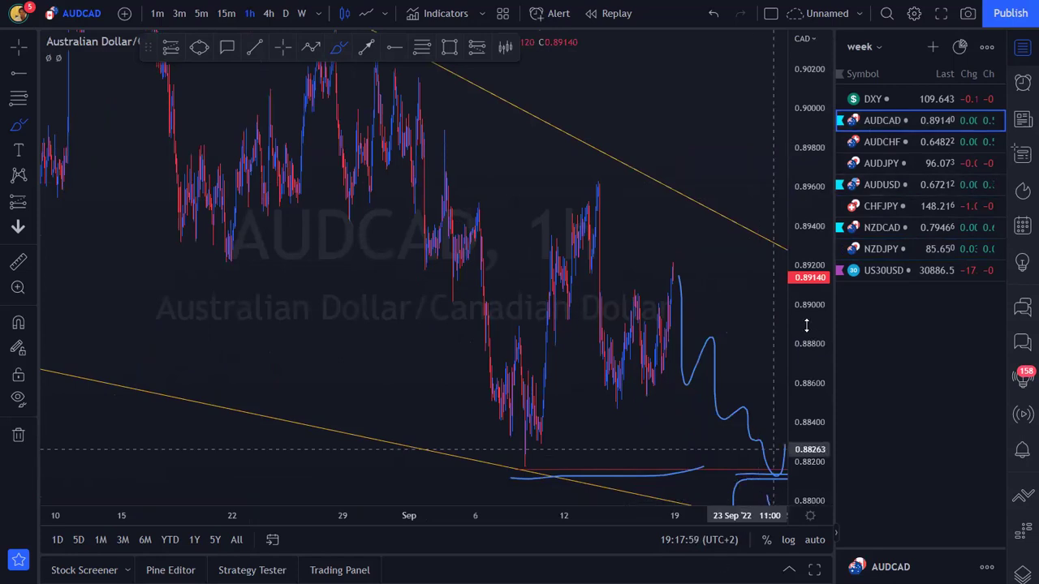
{"action": "left_click", "coordinate": [227, 13]}
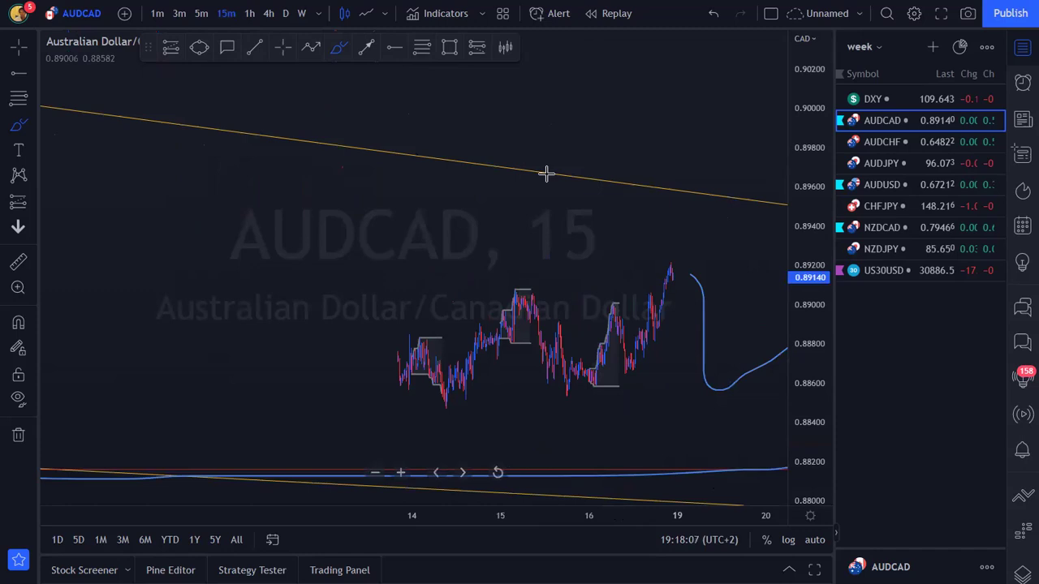
Draw a trend line under the 14–15 September lows and another over the highs, rising from about 0.8906 to 0.8913 at 19 September
{"action": "scroll", "coordinate": [547, 174], "scroll_direction": "down", "scroll_amount": 2}
{"action": "left_click", "coordinate": [257, 44]}
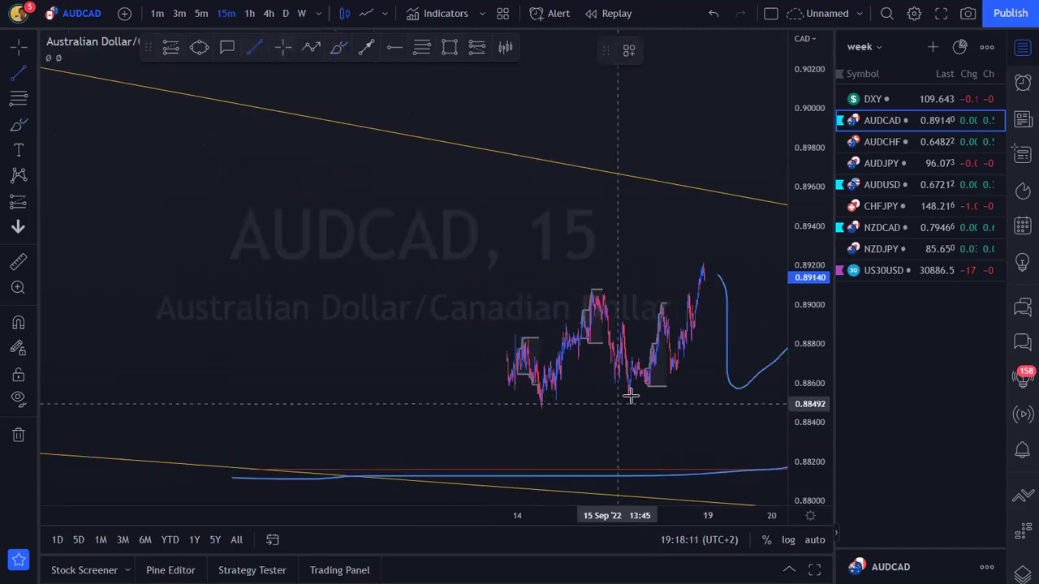
{"action": "left_click_drag", "start_coordinate": [632, 395], "coordinate": [532, 409]}
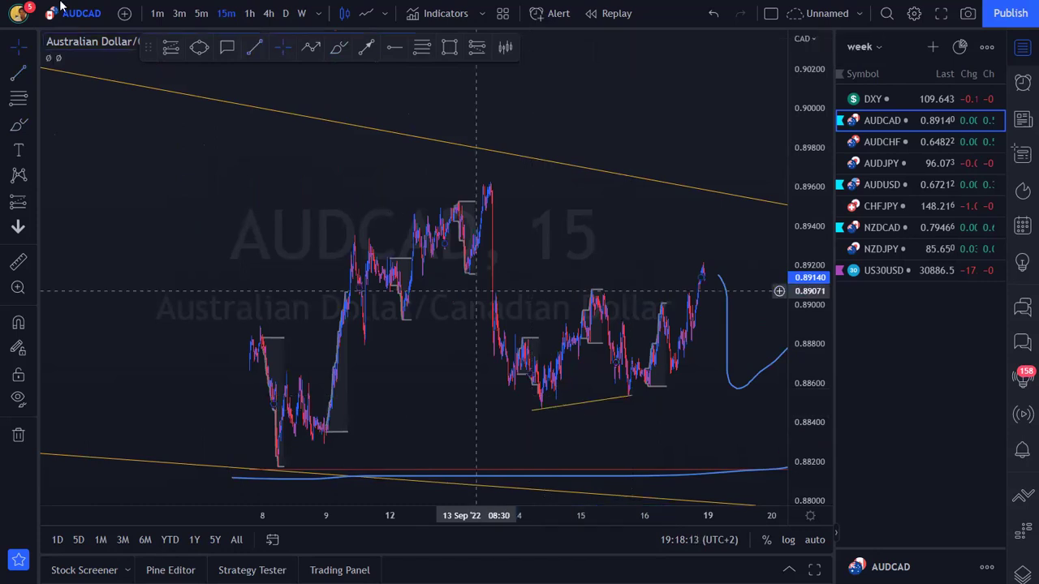
{"action": "left_click", "coordinate": [254, 47]}
{"action": "left_click_drag", "start_coordinate": [494, 292], "coordinate": [703, 276]}
{"action": "left_click", "coordinate": [730, 260]}
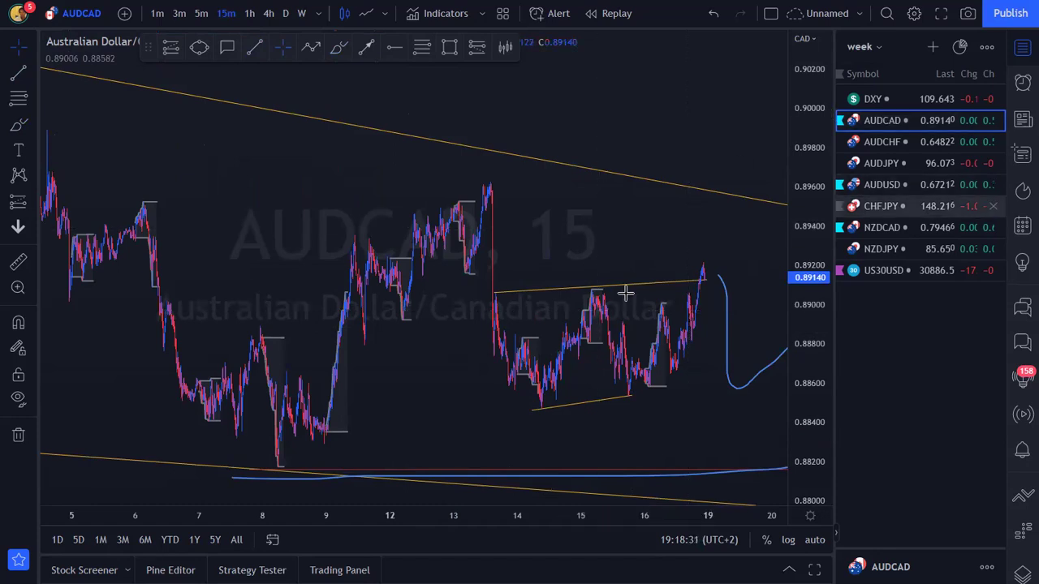
Circle the area below the upper trend line at about 0.8952, brush a path falling to about 0.8838 and rebounding, and cross the breakout
{"action": "left_click_drag", "start_coordinate": [589, 249], "coordinate": [544, 230]}
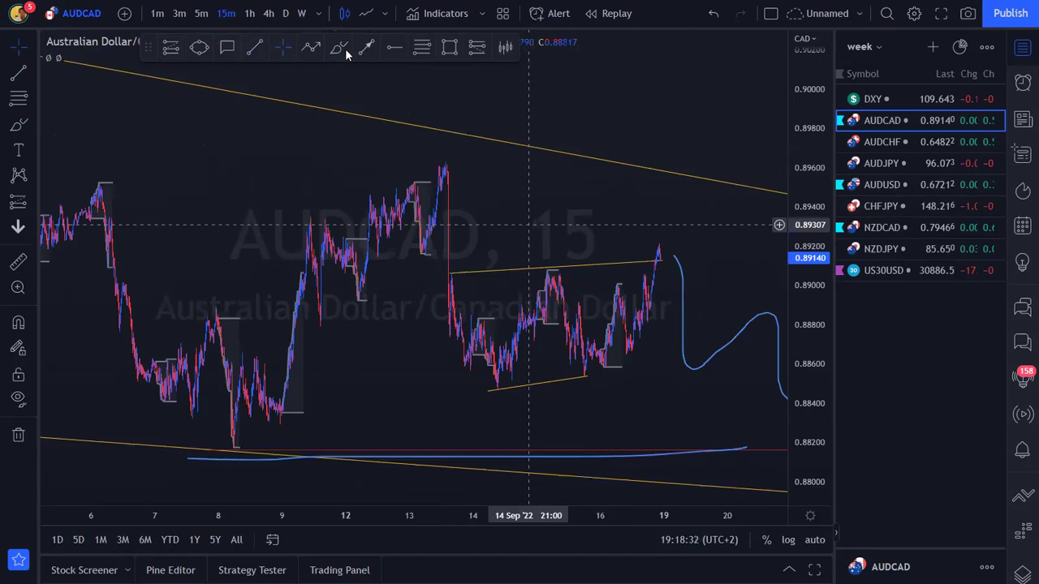
{"action": "left_click_drag", "start_coordinate": [655, 173], "coordinate": [664, 185]}
{"action": "mouse_move", "coordinate": [655, 176]}
{"action": "left_mouse_down"}
{"action": "mouse_move", "coordinate": [668, 364]}
{"action": "mouse_move", "coordinate": [684, 410]}
{"action": "left_mouse_up"}
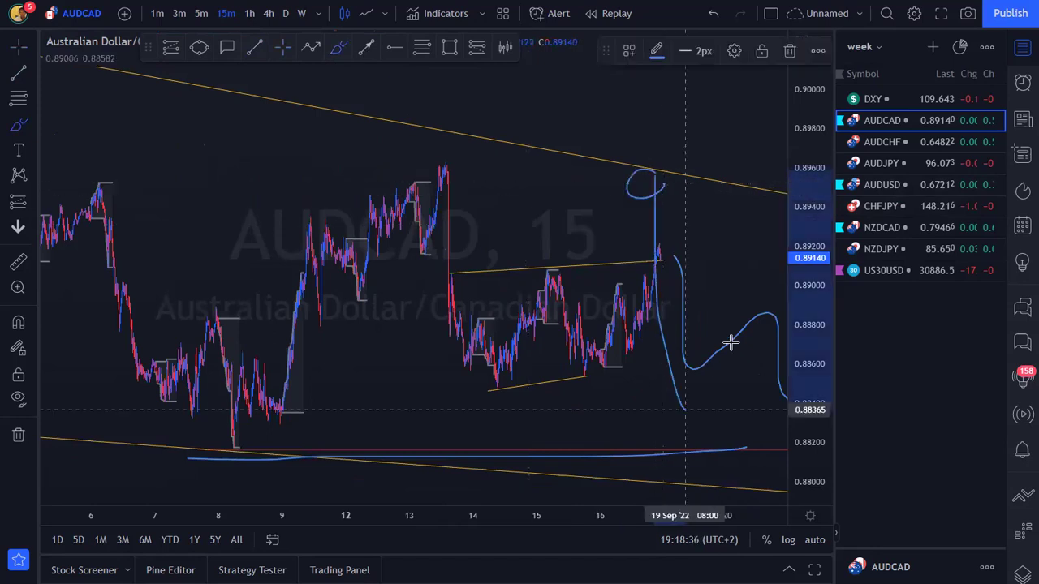
{"action": "left_click_drag", "start_coordinate": [687, 370], "coordinate": [687, 370]}
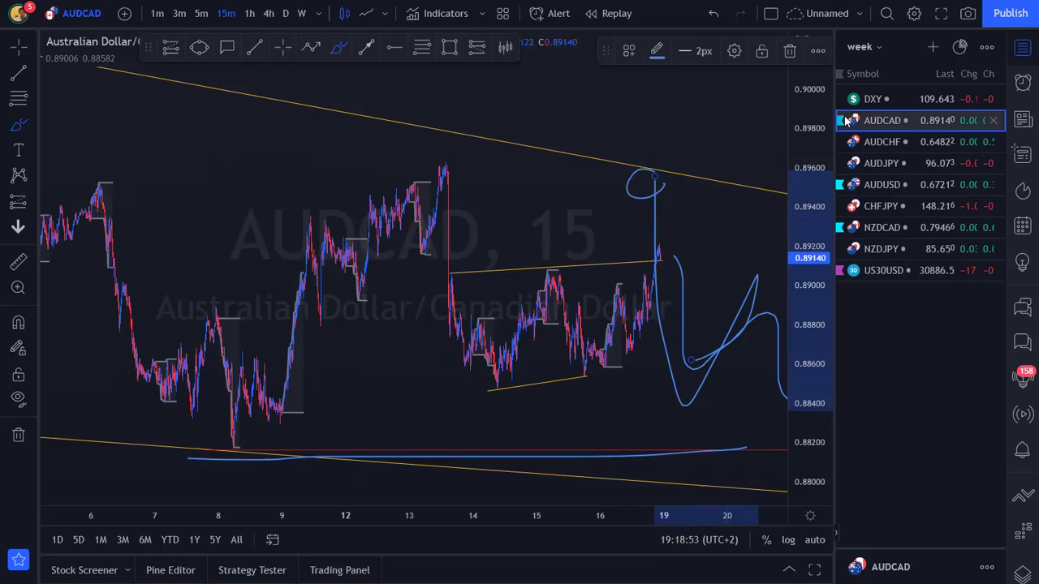
{"action": "mouse_move", "coordinate": [629, 236]}
{"action": "left_mouse_down"}
{"action": "mouse_move", "coordinate": [658, 259]}
{"action": "mouse_move", "coordinate": [611, 280]}
{"action": "left_mouse_up"}
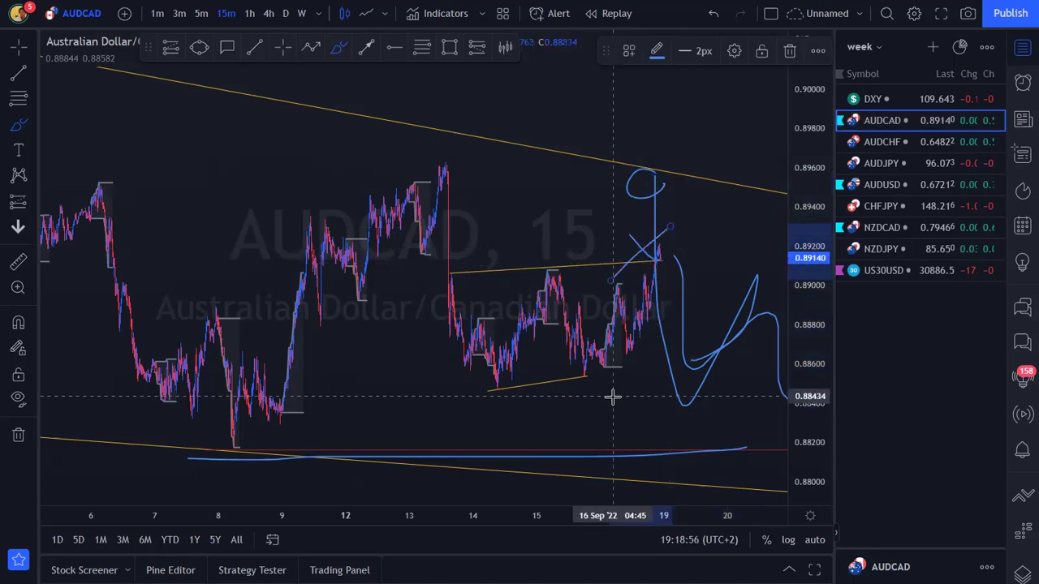